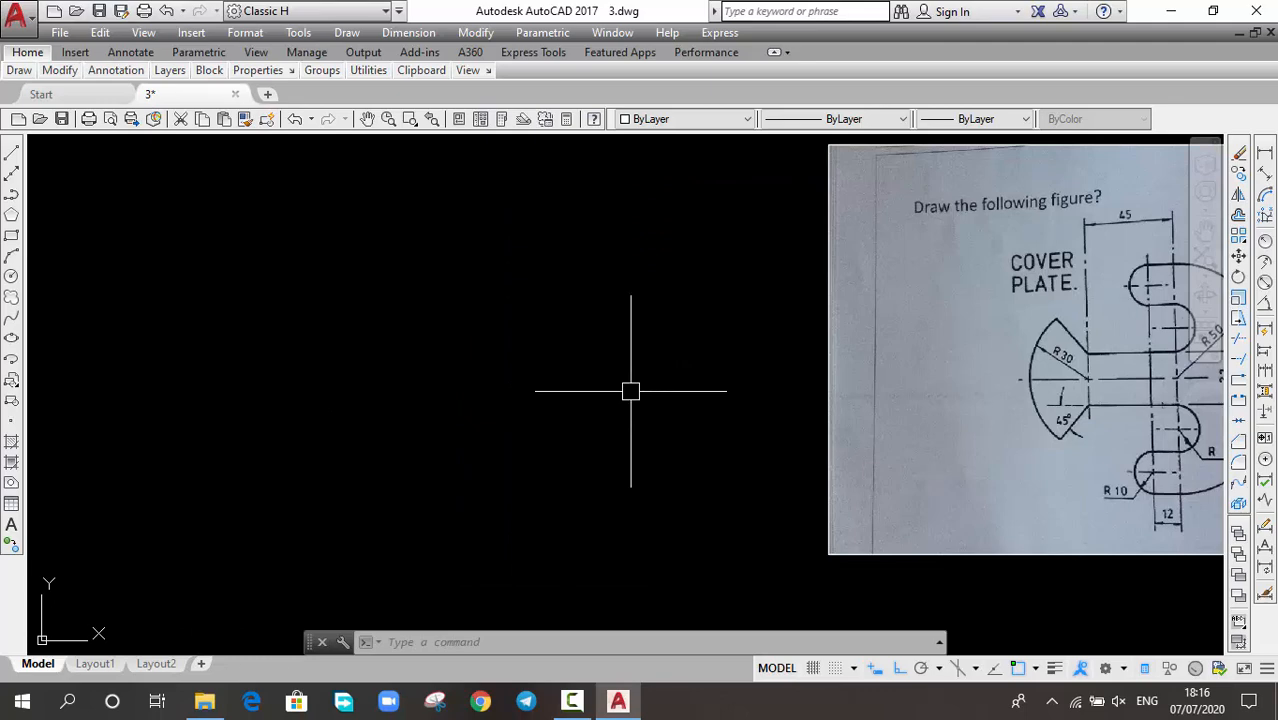
Draw a vertical line 50 units long downward in the empty area beside the reference image.
text(l)
key(Return)
click(511, 266)
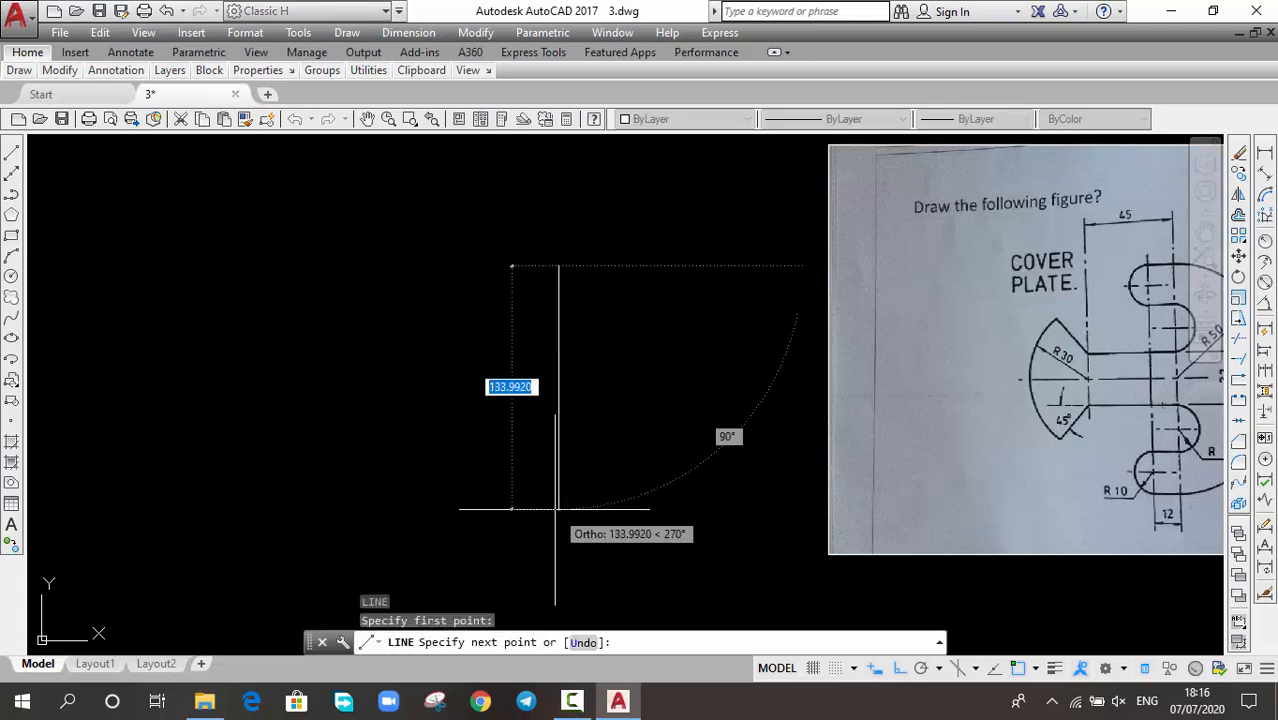
text(50)
key(Return)
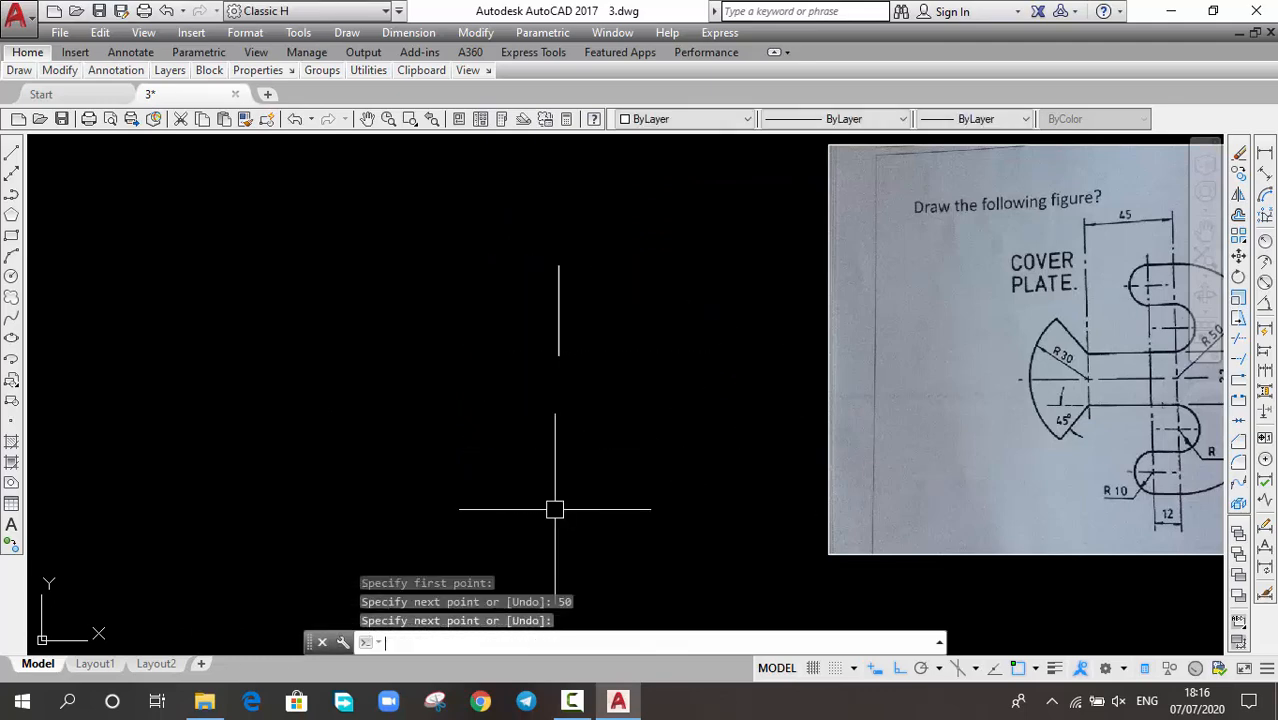
key(Return)
Draw a horizontal line 150 units long crossing the vertical line.
key(Return)
click(425, 337)
text(1)
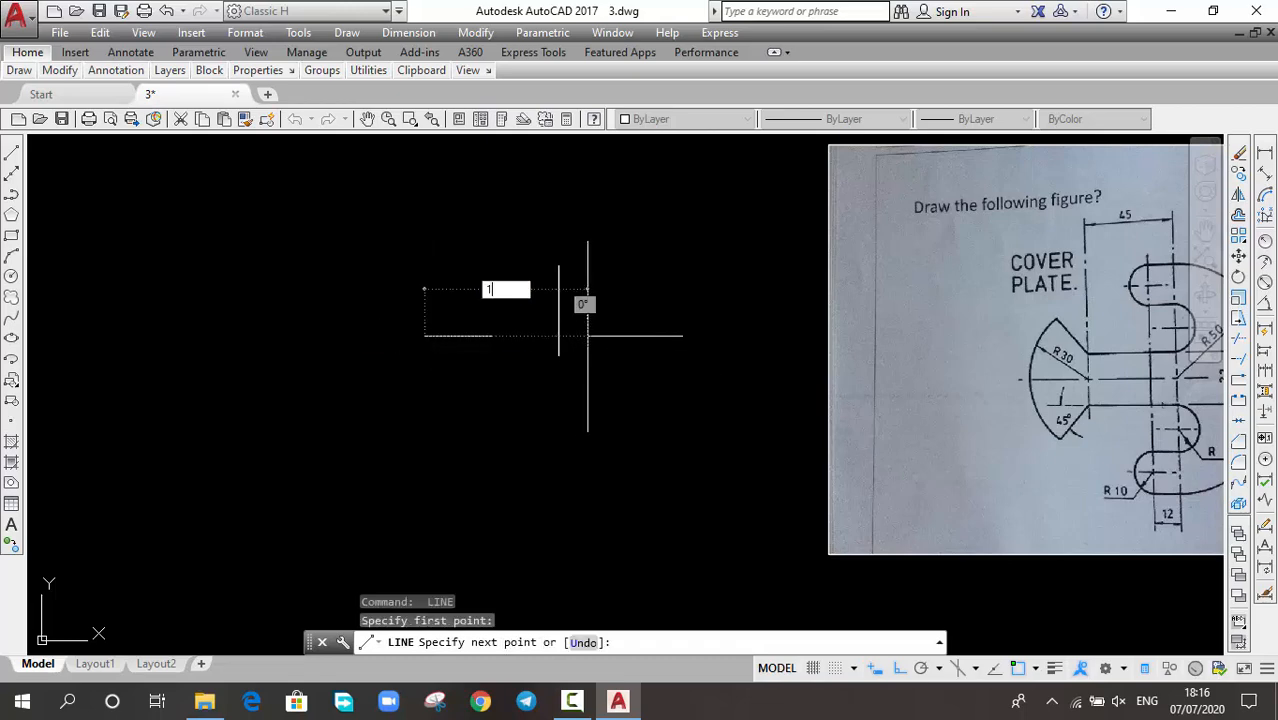
text(50)
key(Return)
key(Return)
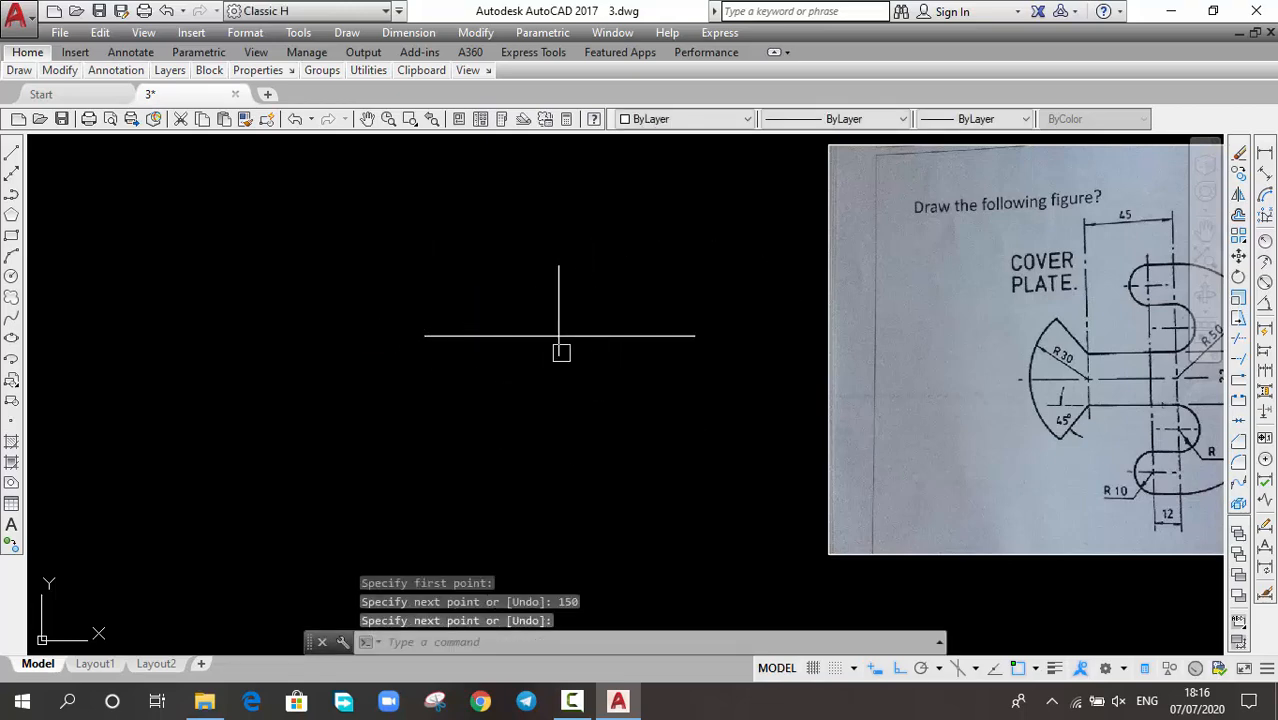
Stretch the lower end of the vertical line downward so the line is 150 units long.
click(559, 347)
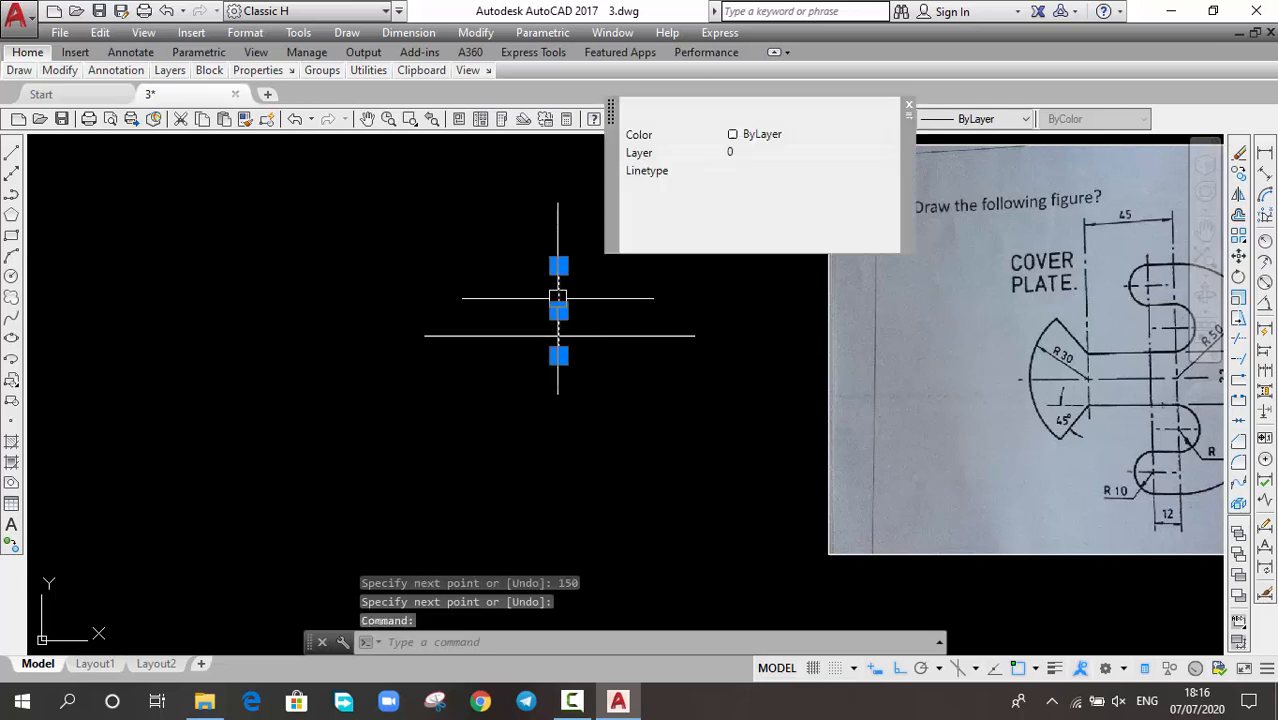
click(558, 355)
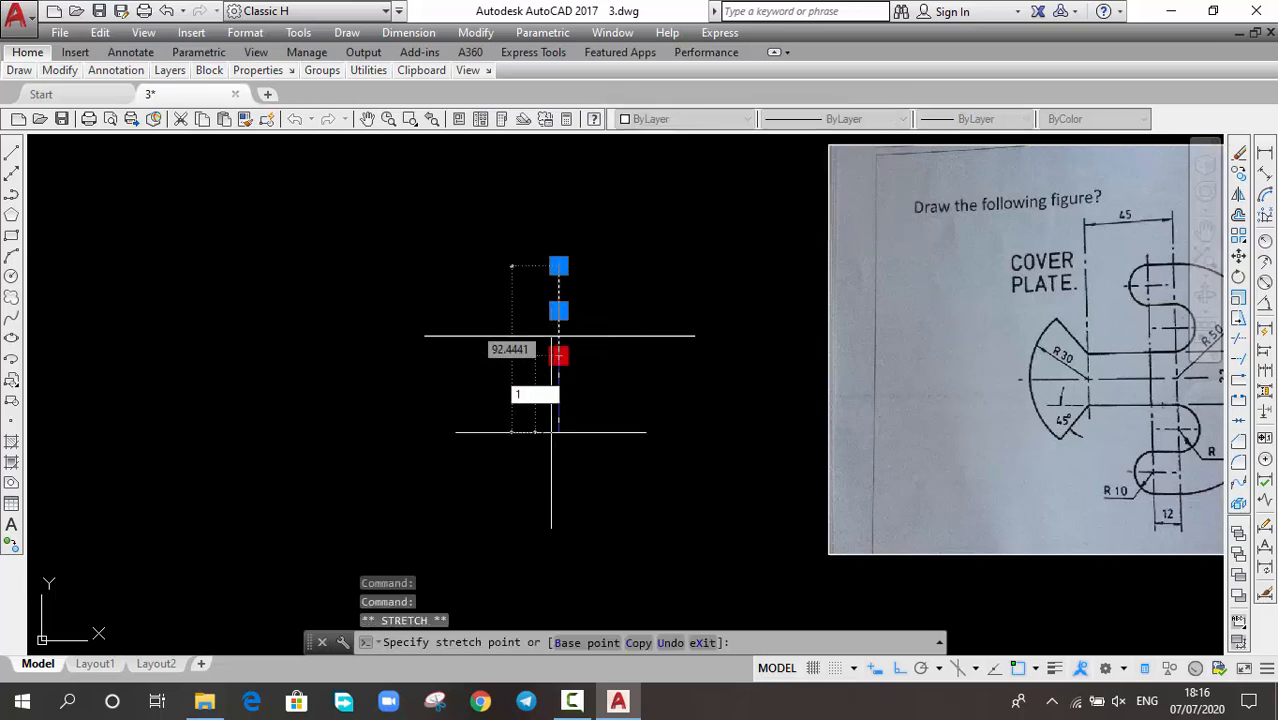
key(Return)
text(l)
key(Return)
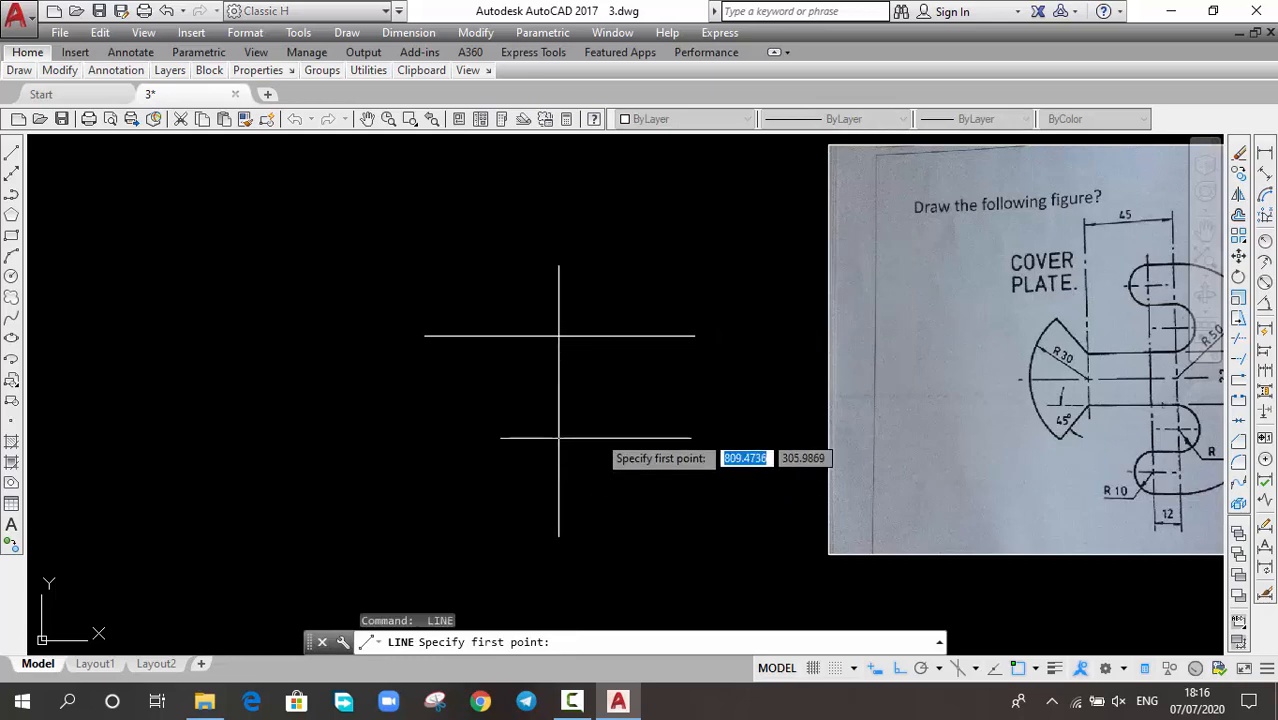
key(Escape)
Move the horizontal line from its midpoint to the midpoint of the vertical line to form a centred cross.
click(616, 337)
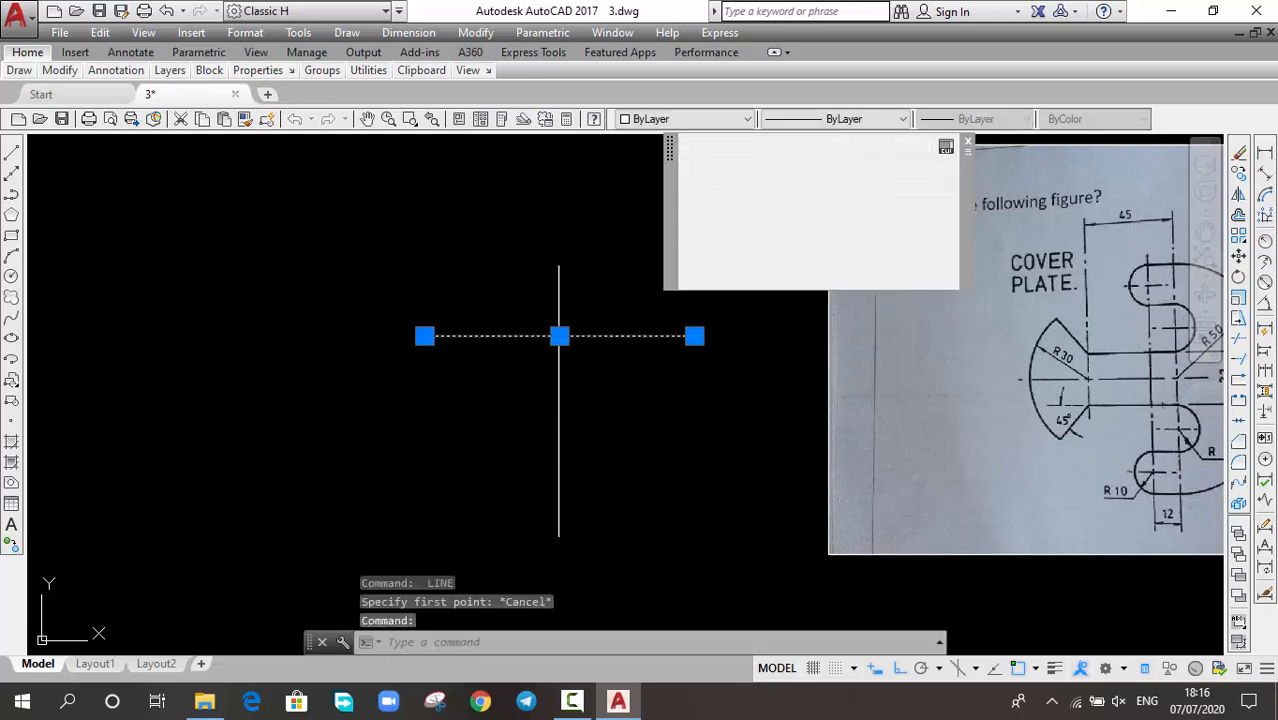
text(m)
key(Return)
click(558, 336)
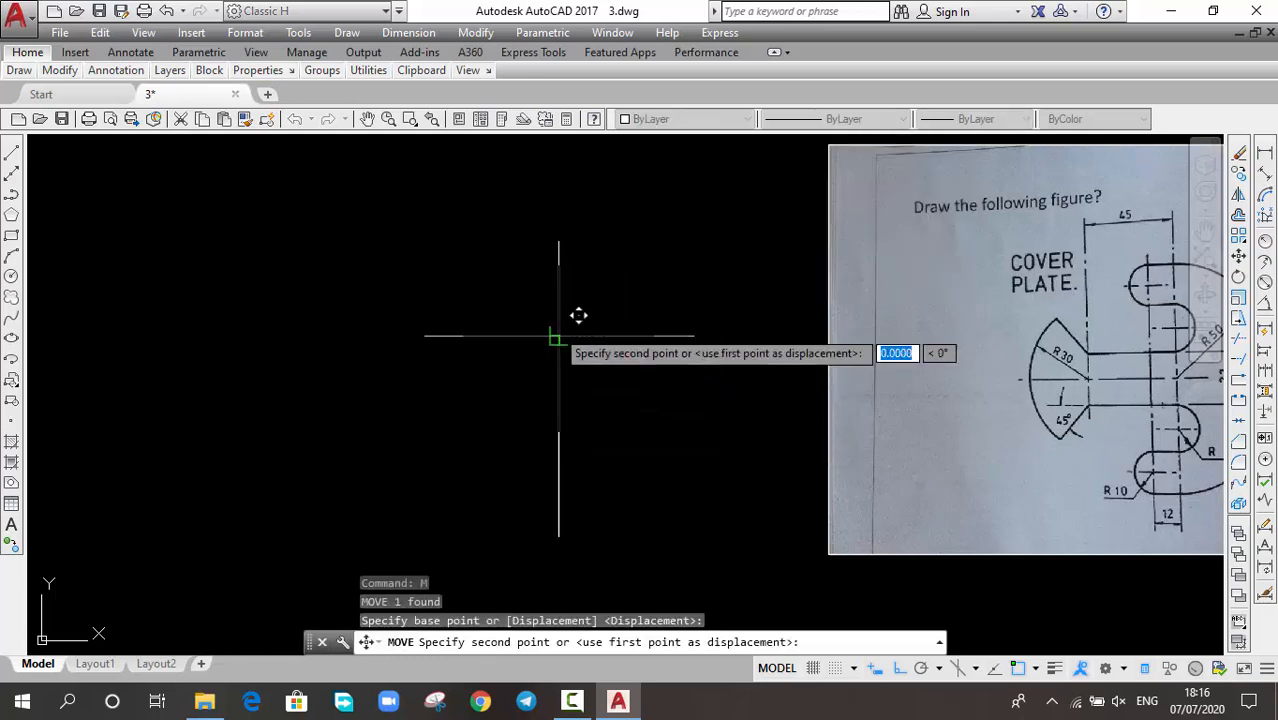
click(559, 401)
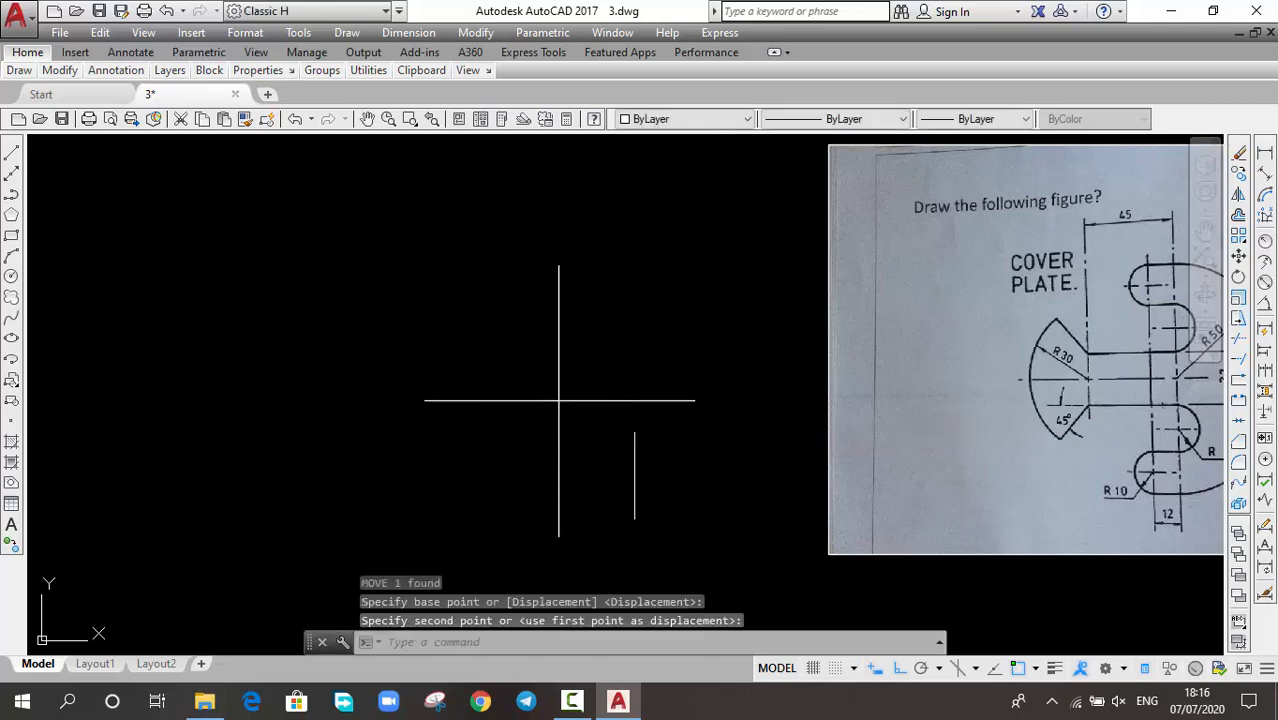
Change the colour of both centre lines to Red and turn off the Quick Properties display.
middle_drag(657, 472, 577, 455)
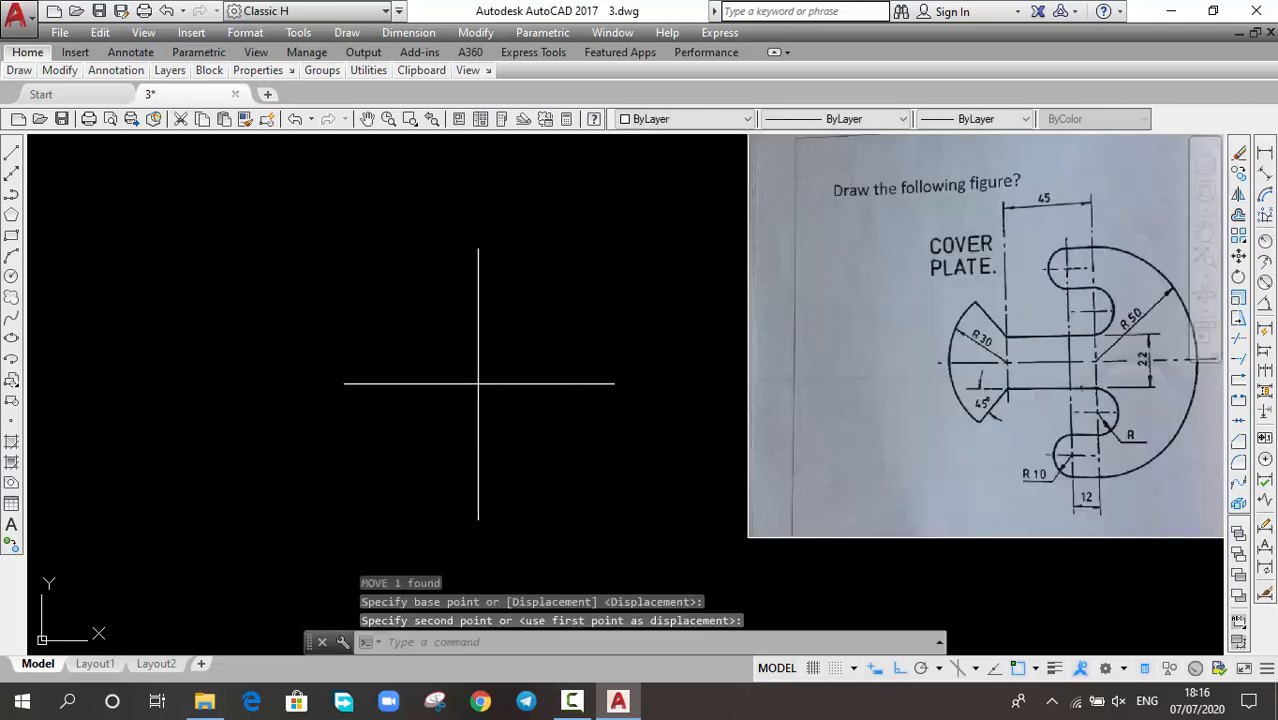
click(545, 320)
click(442, 390)
click(676, 121)
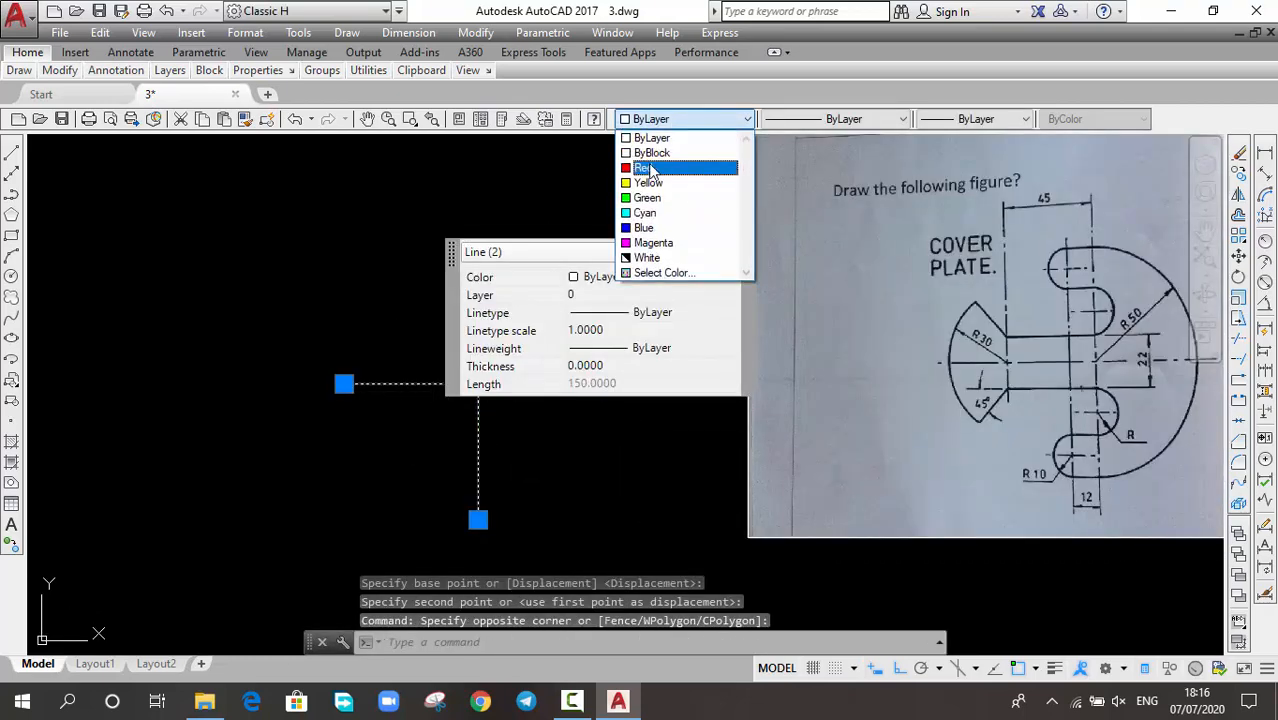
click(672, 169)
key(ctrl+shift+p)
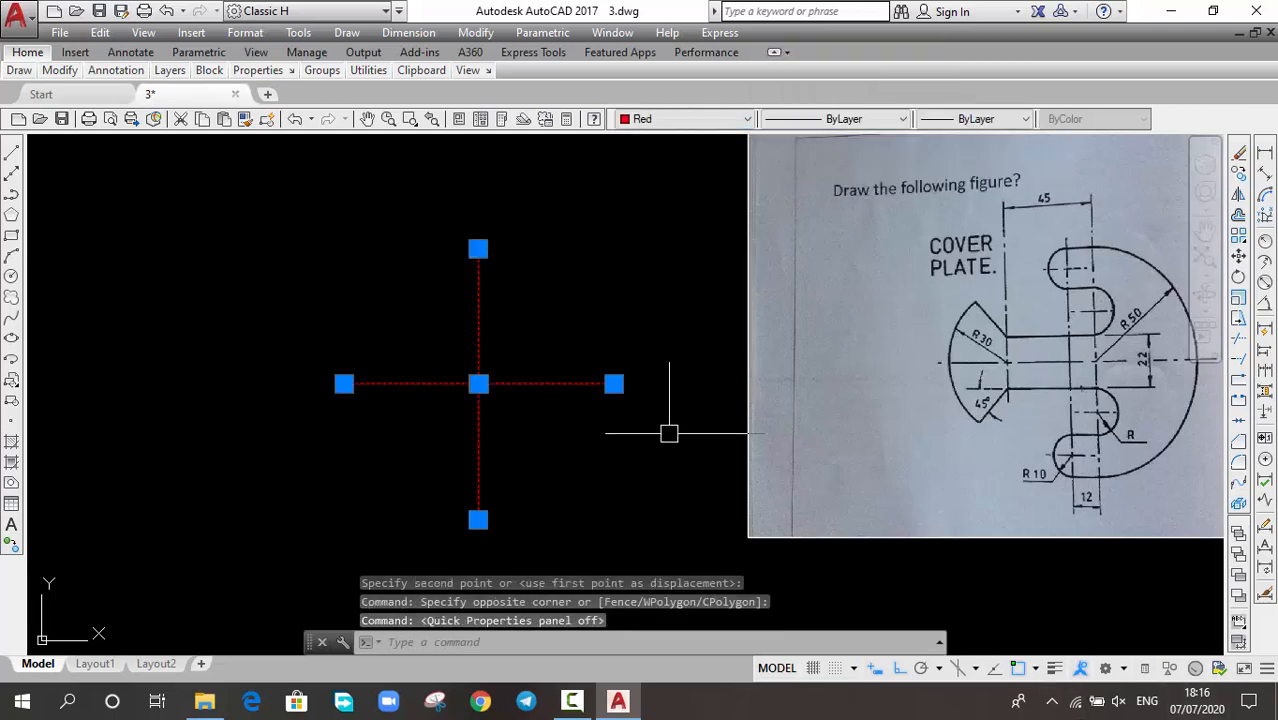
key(Escape)
Draw a circle of radius 50 centred on the intersection of the red centre lines.
middle_drag(714, 381, 667, 376)
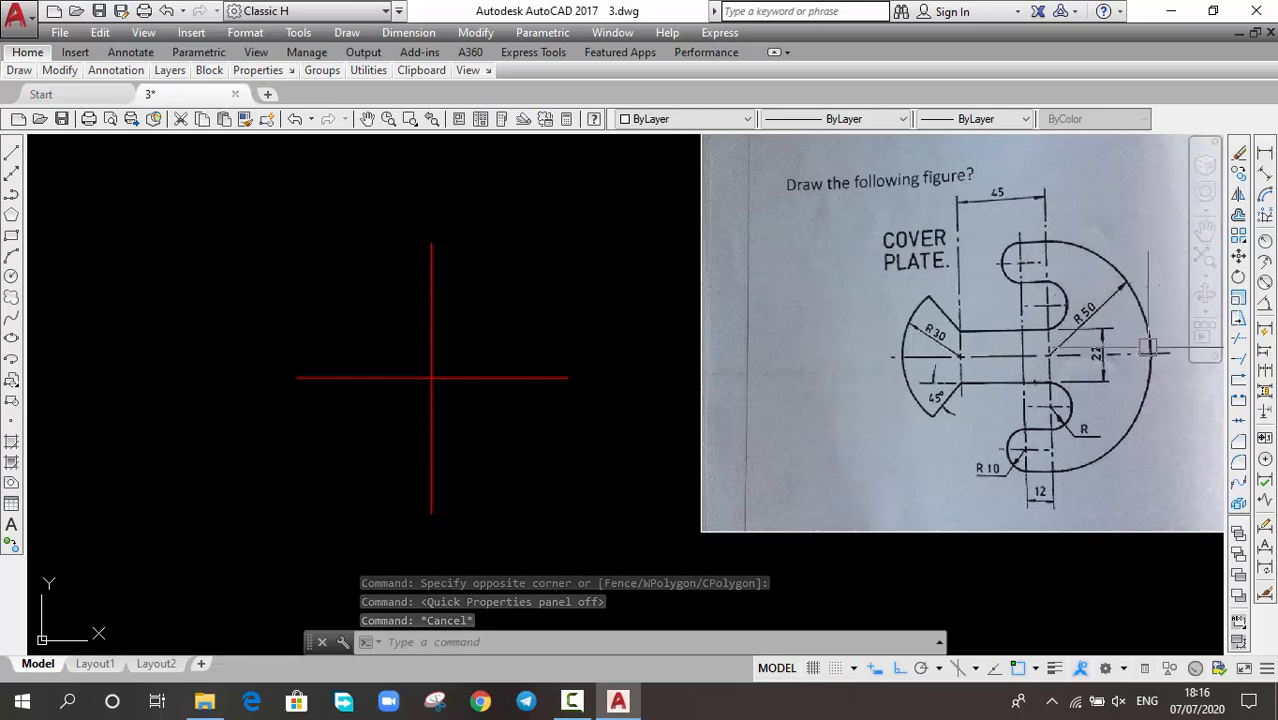
text(c)
key(Return)
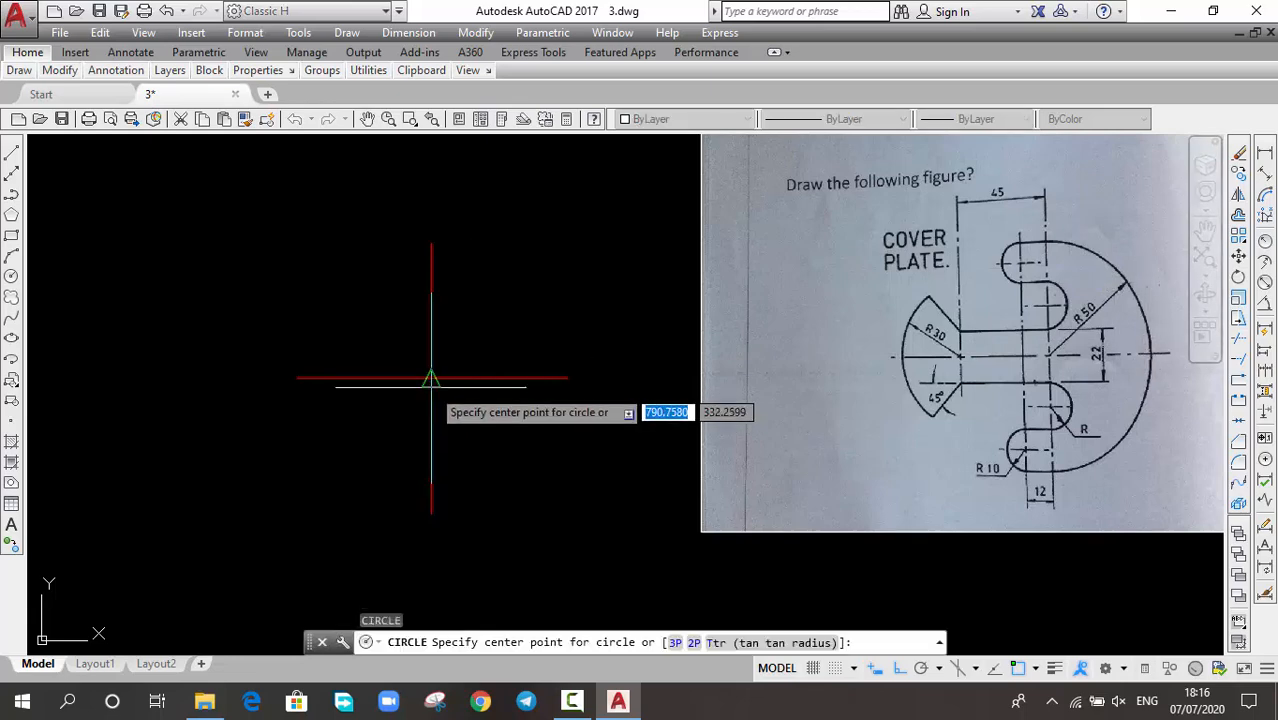
click(431, 377)
text(5)
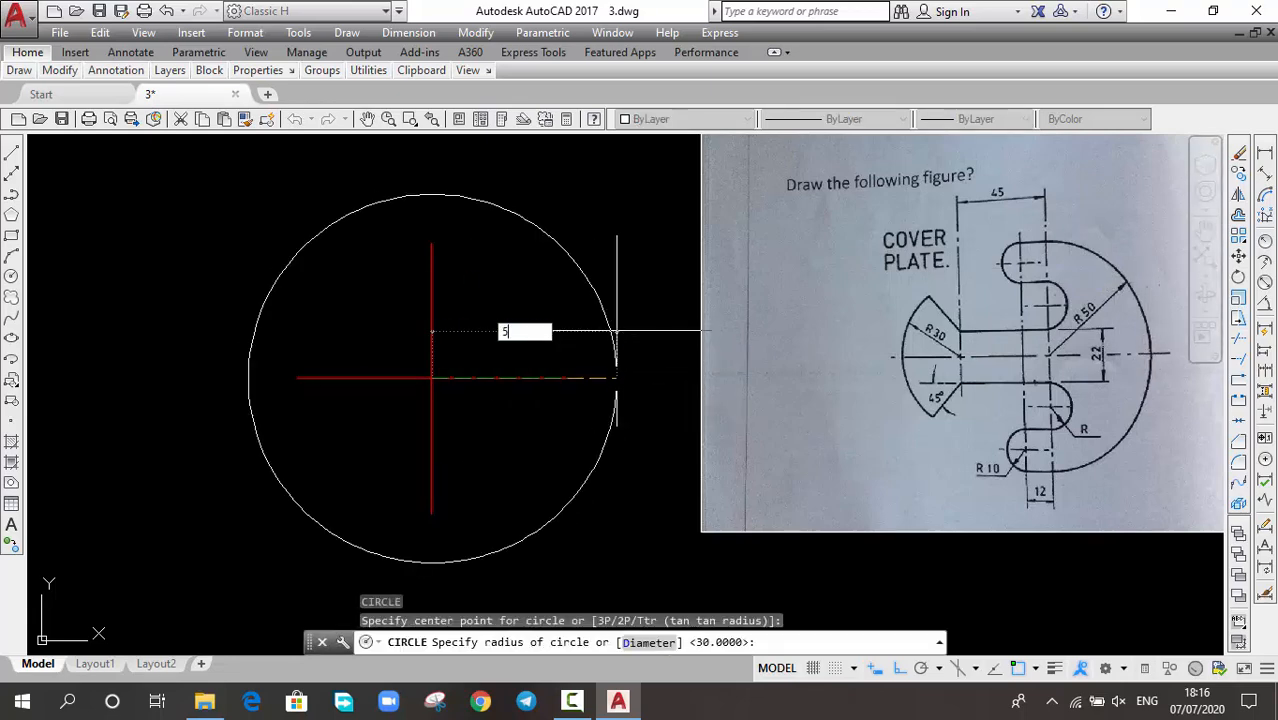
text(0)
key(Return)
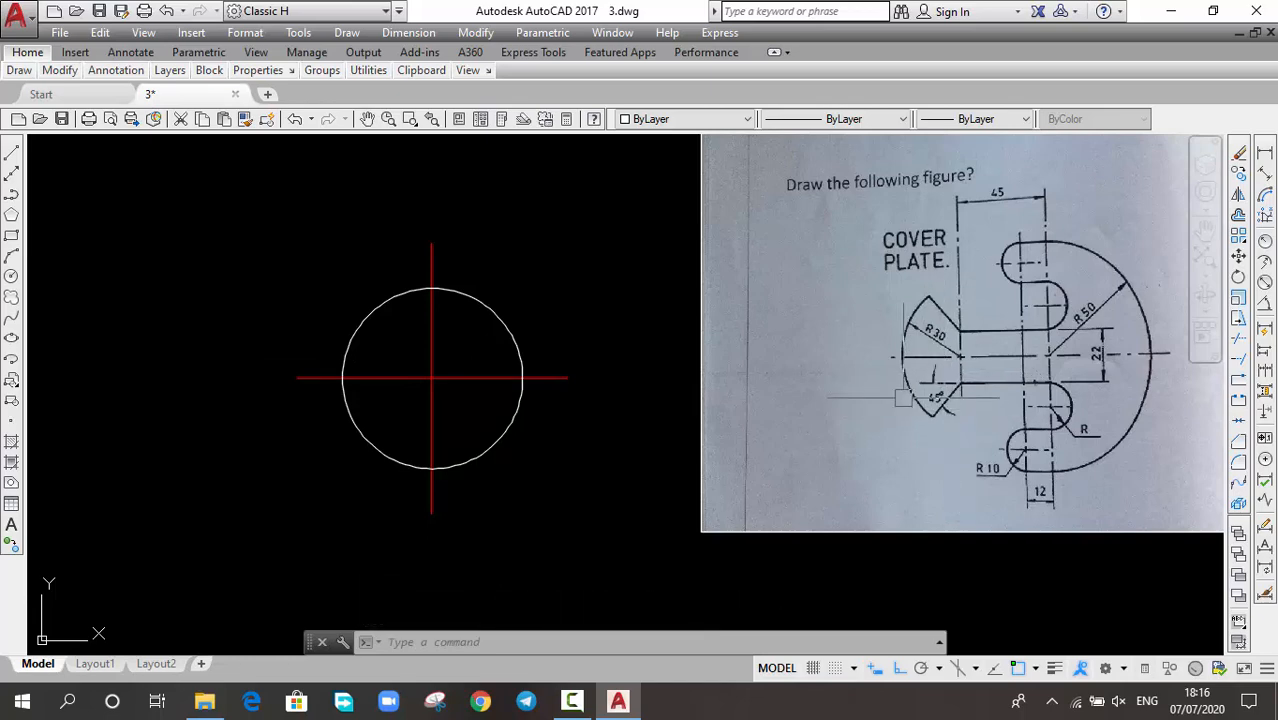
Trim the circle at the centre lines, keeping only its upper-right quarter arc.
middle_drag(645, 370, 712, 363)
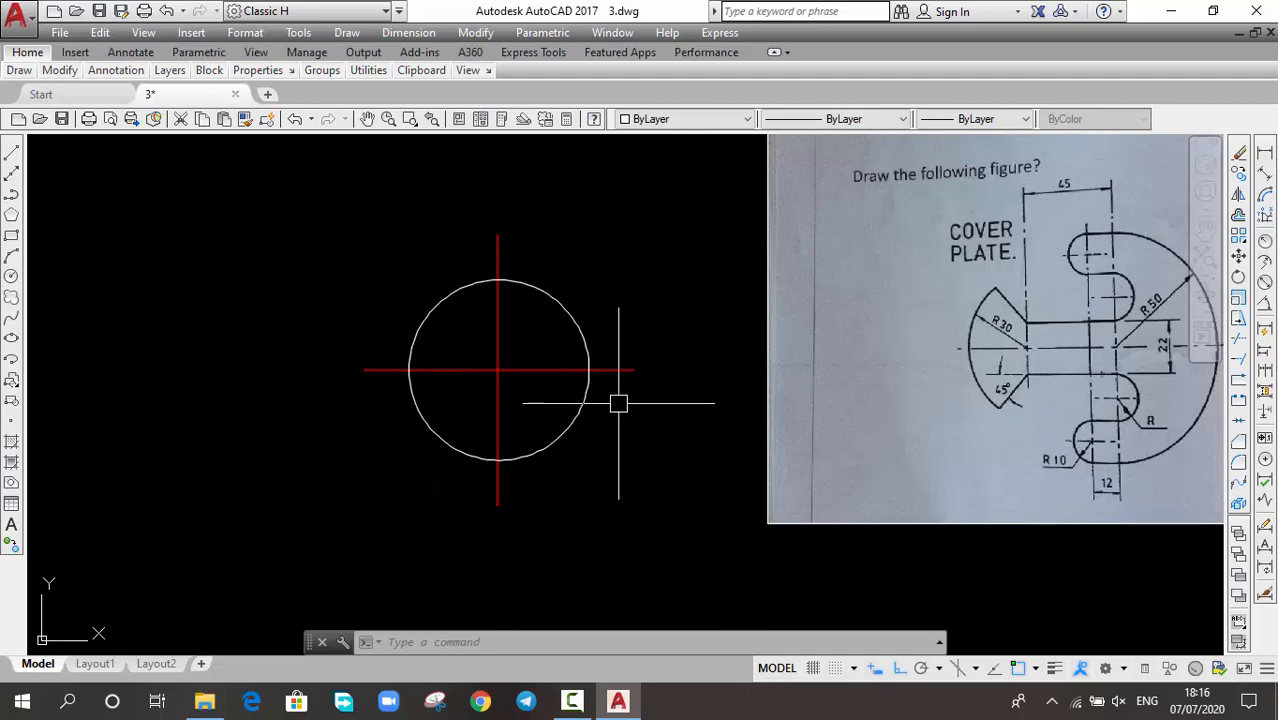
key(Return)
key(Return)
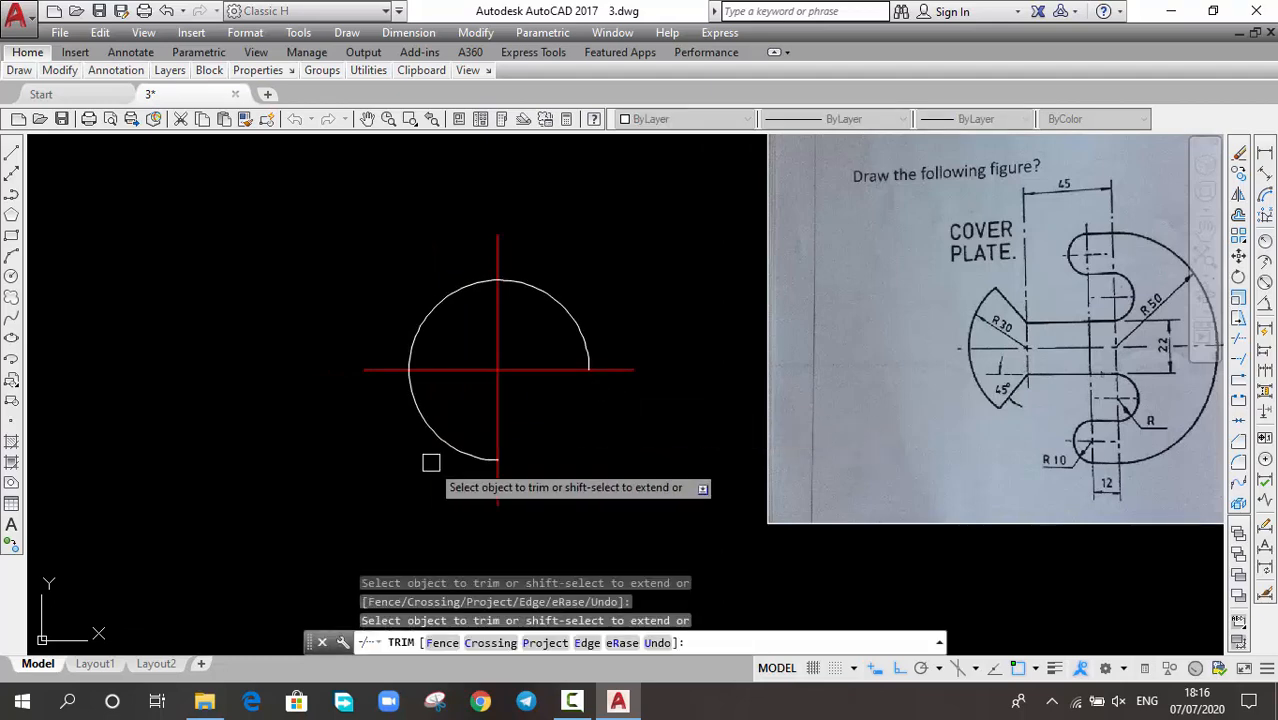
click(438, 440)
click(428, 315)
key(Escape)
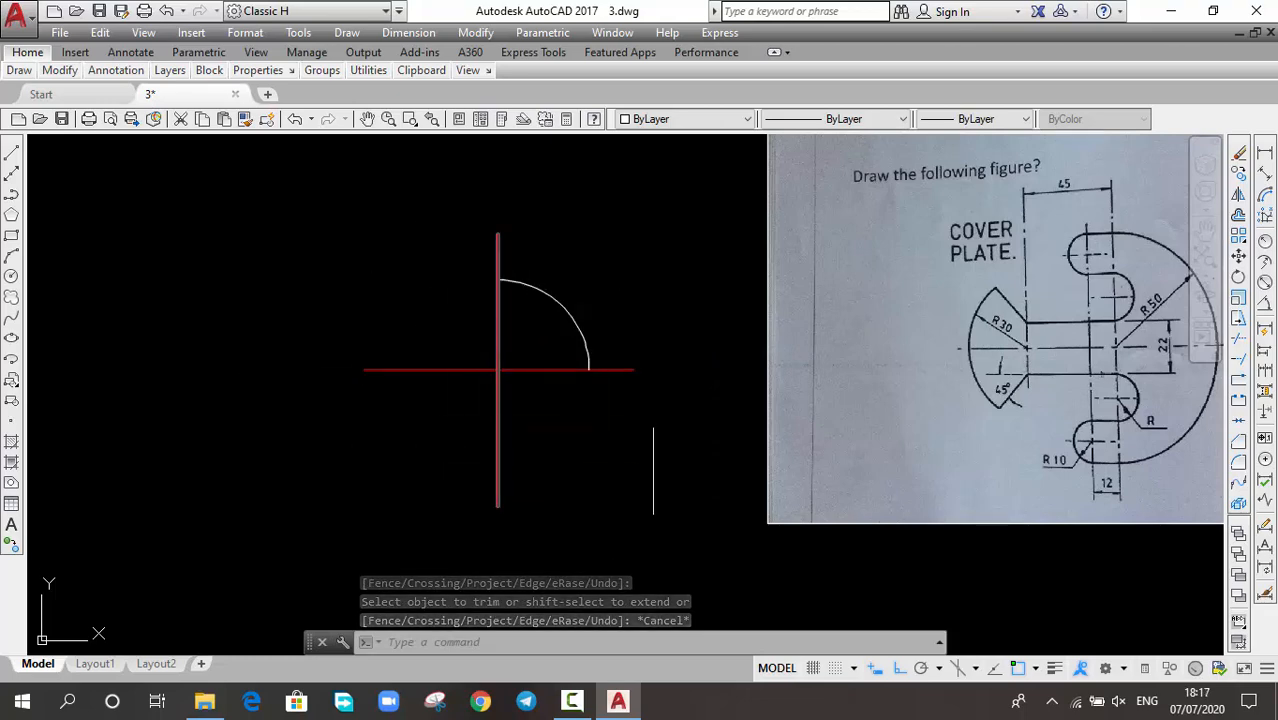
Start a line at the upper end of the quarter arc and draw it 12 units horizontally to the left.
middle_drag(620, 368, 600, 376)
scroll(1050, 484, up, 2)
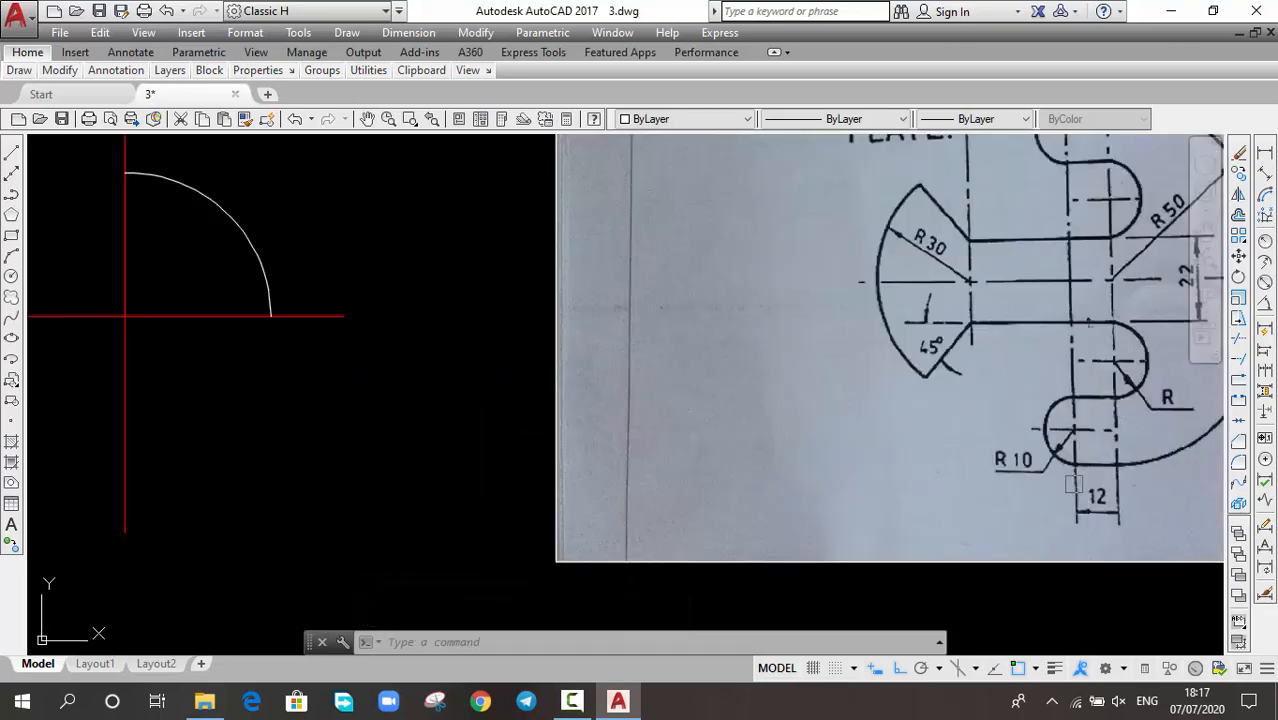
middle_drag(1059, 229, 912, 320)
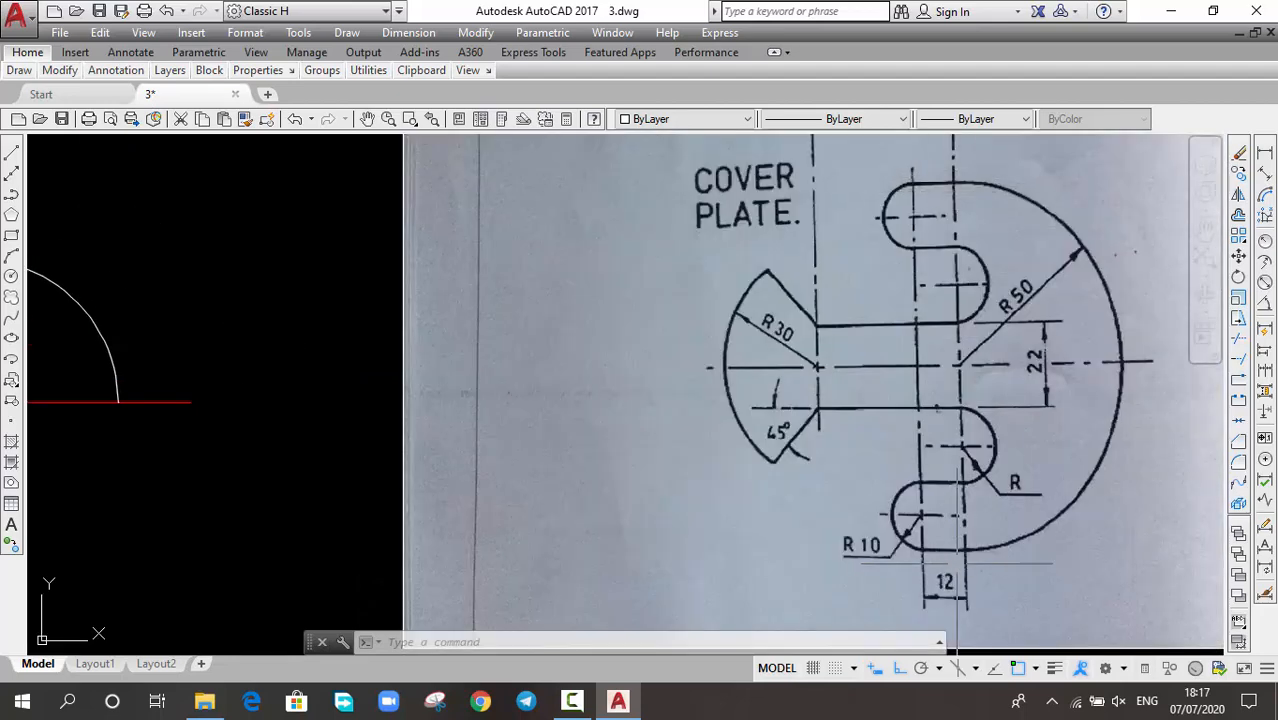
scroll(963, 495, down, 2)
middle_drag(844, 475, 1018, 462)
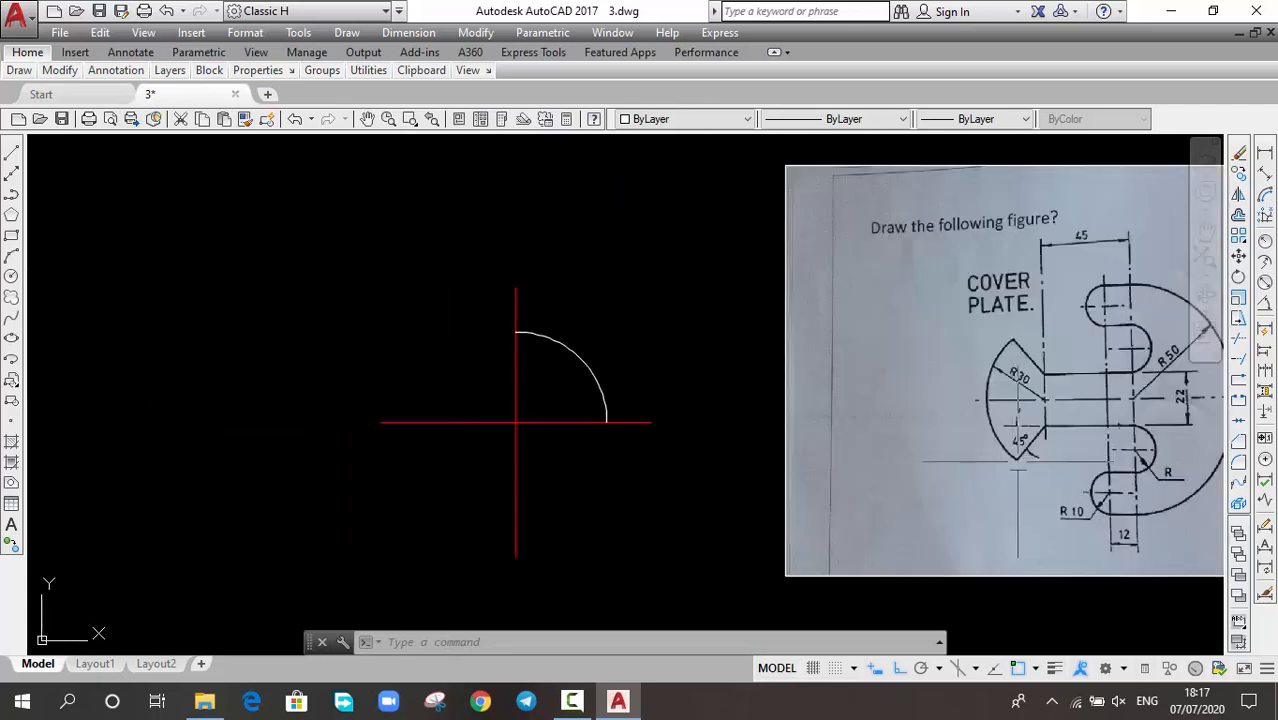
text(l)
key(Return)
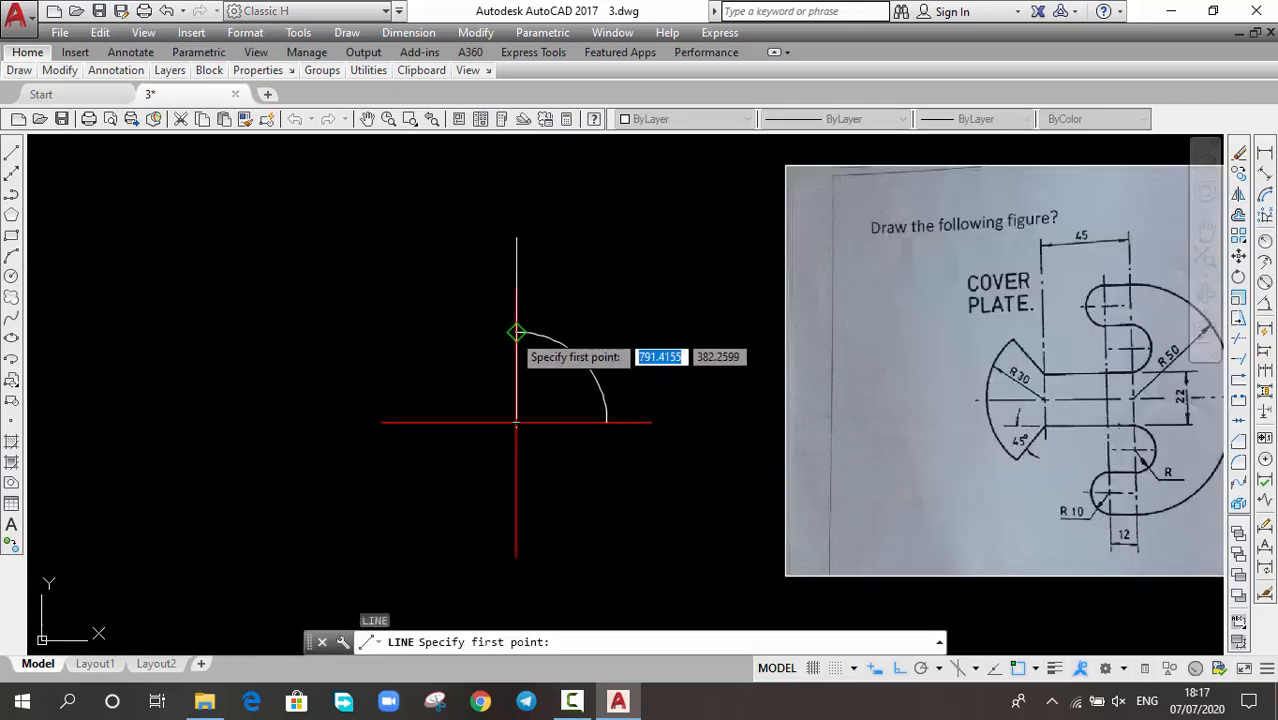
click(516, 332)
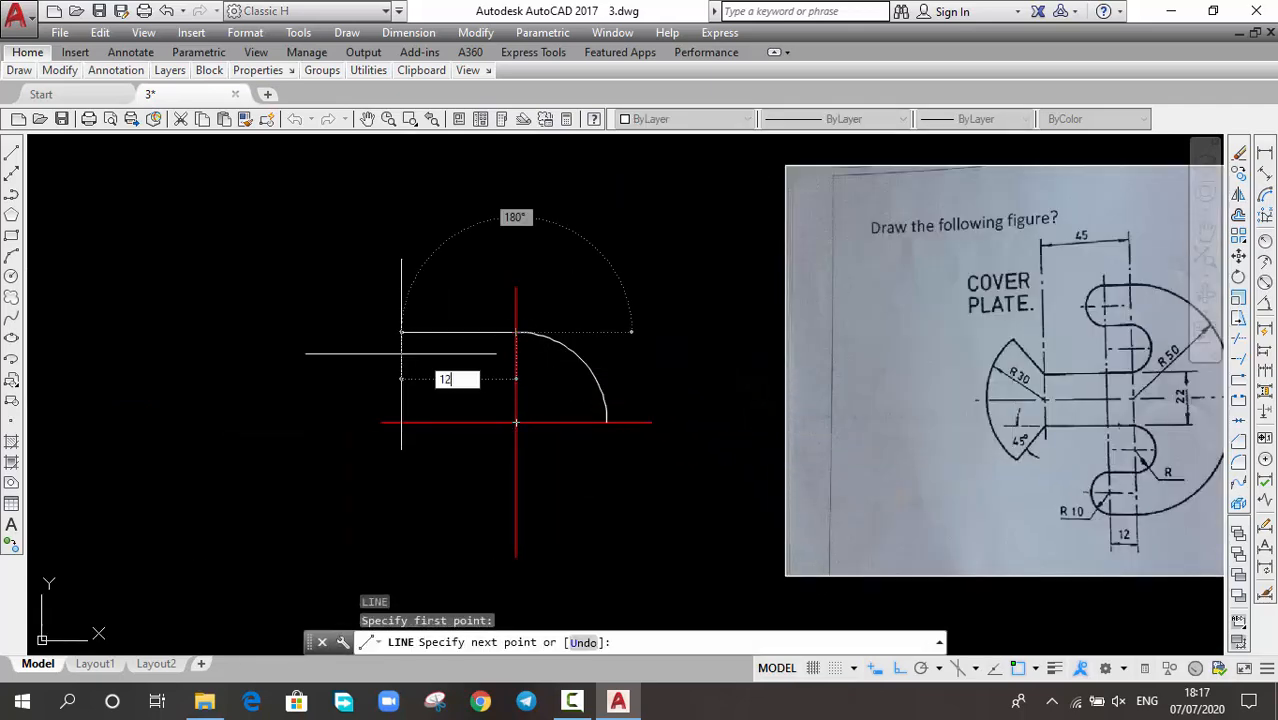
text(12)
key(Return)
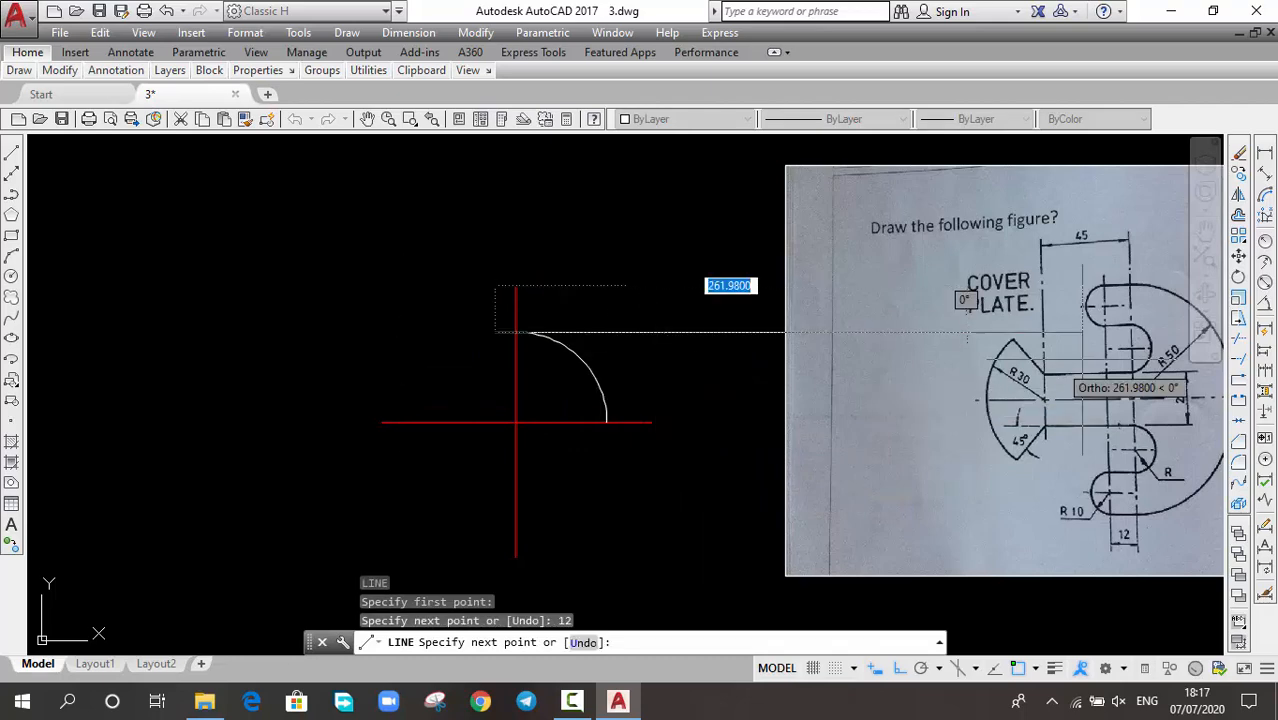
Continue the line 20 units down and 12 units to the right, then end the command.
middle_drag(1082, 370, 969, 374)
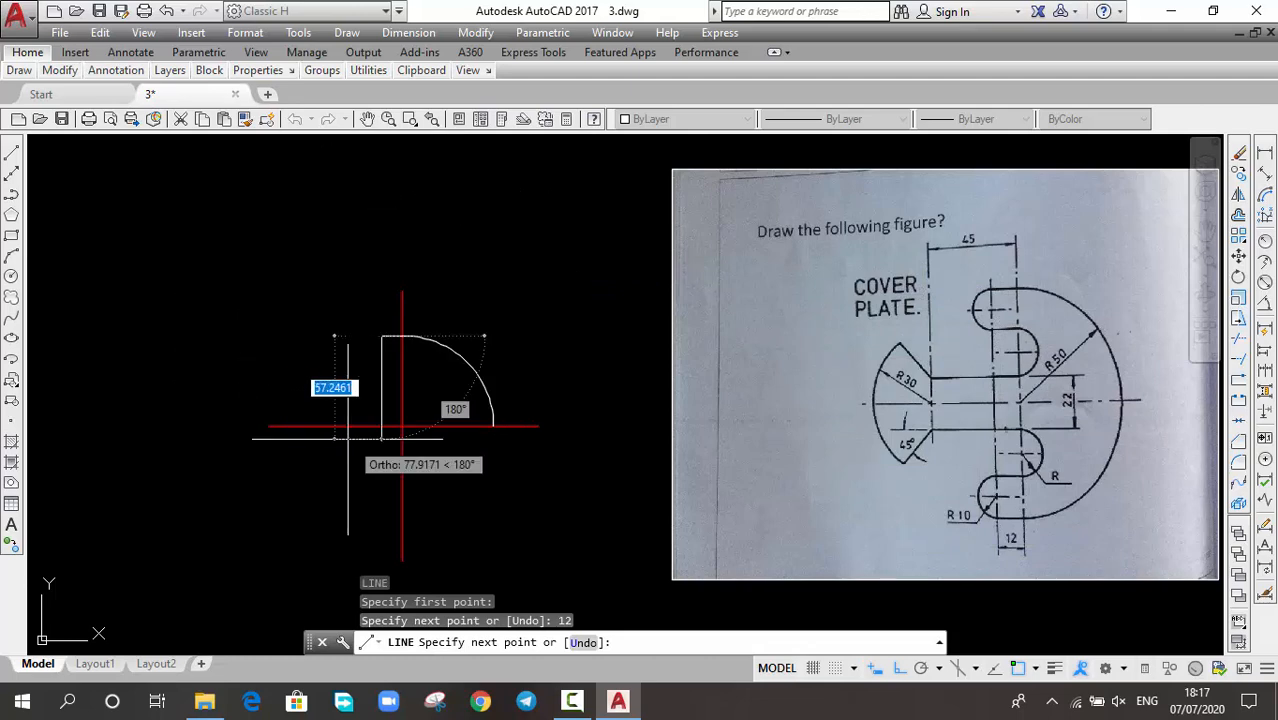
text(0)
key(Return)
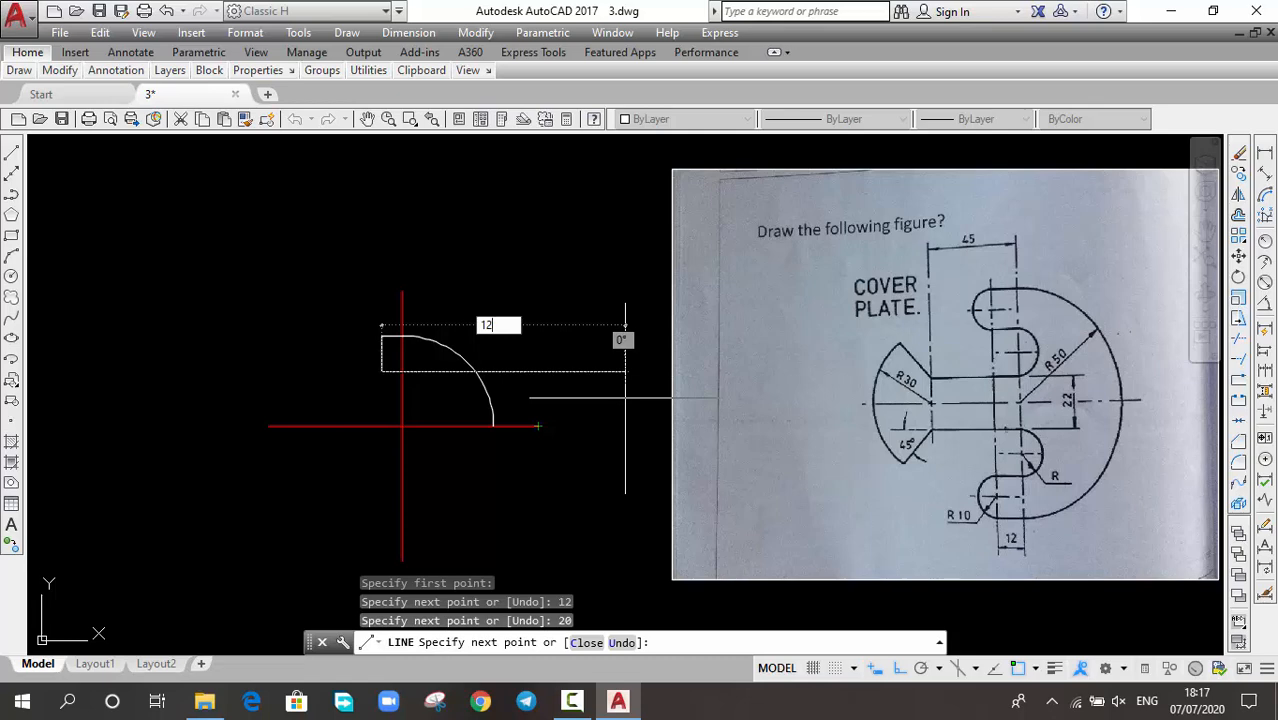
key(Return)
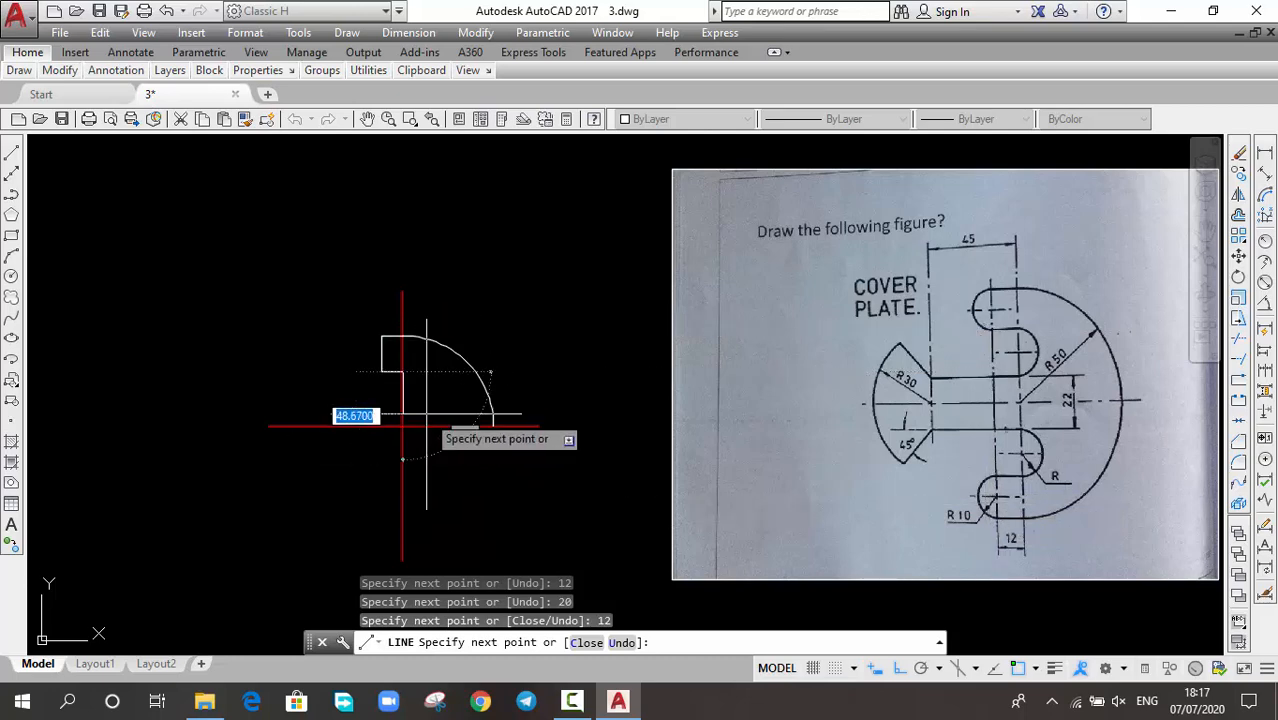
scroll(401, 457, up, 8)
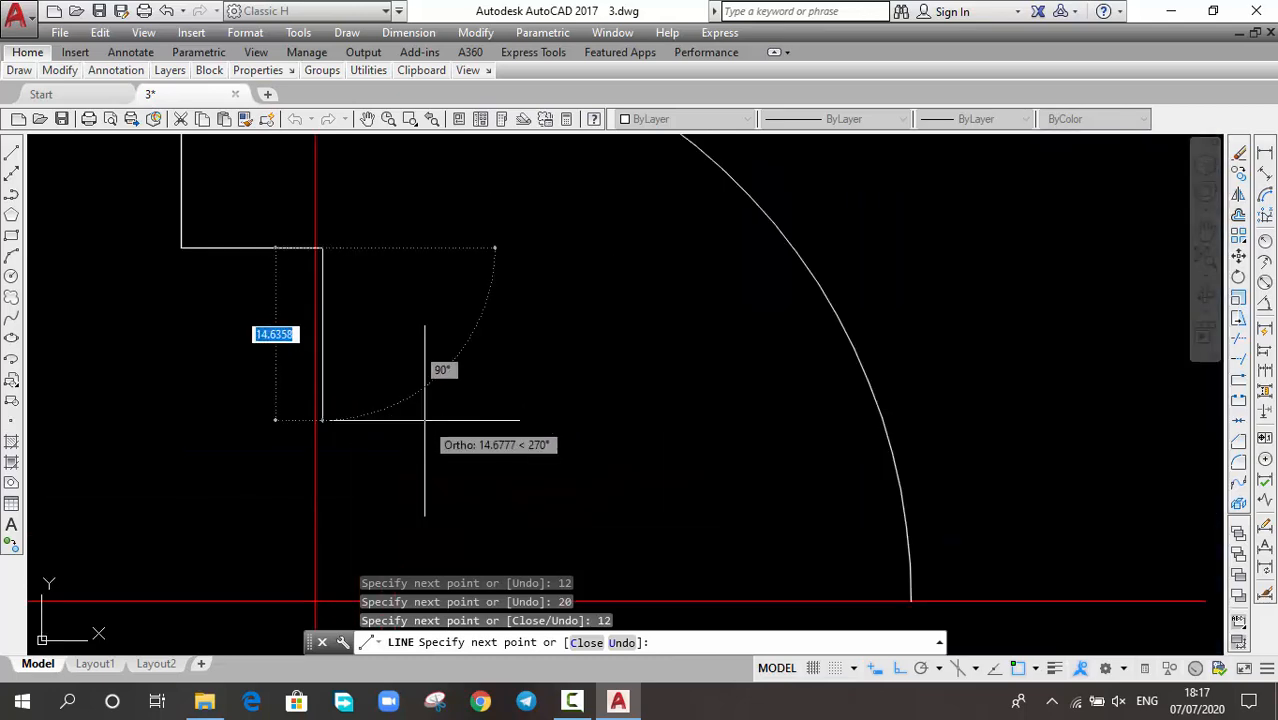
scroll(424, 420, down, 6)
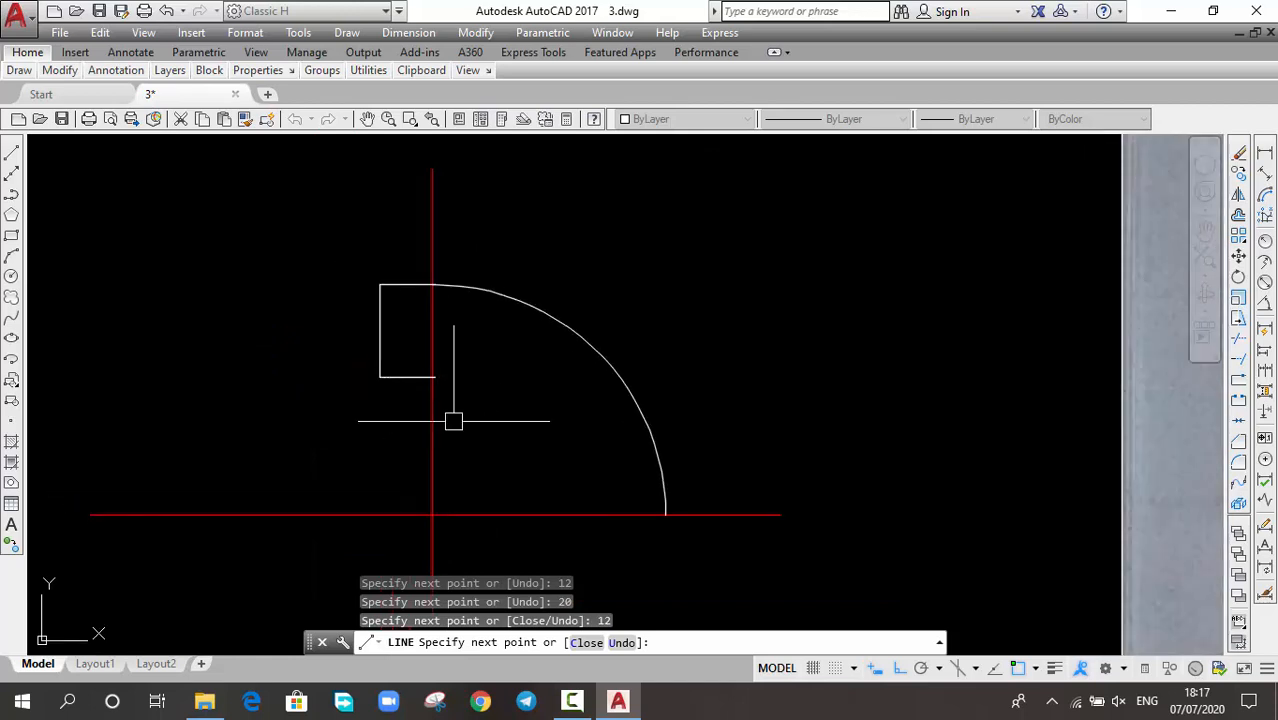
key(Return)
Move the three connected lines left from the upper line's right endpoint onto the red vertical centre line.
click(425, 286)
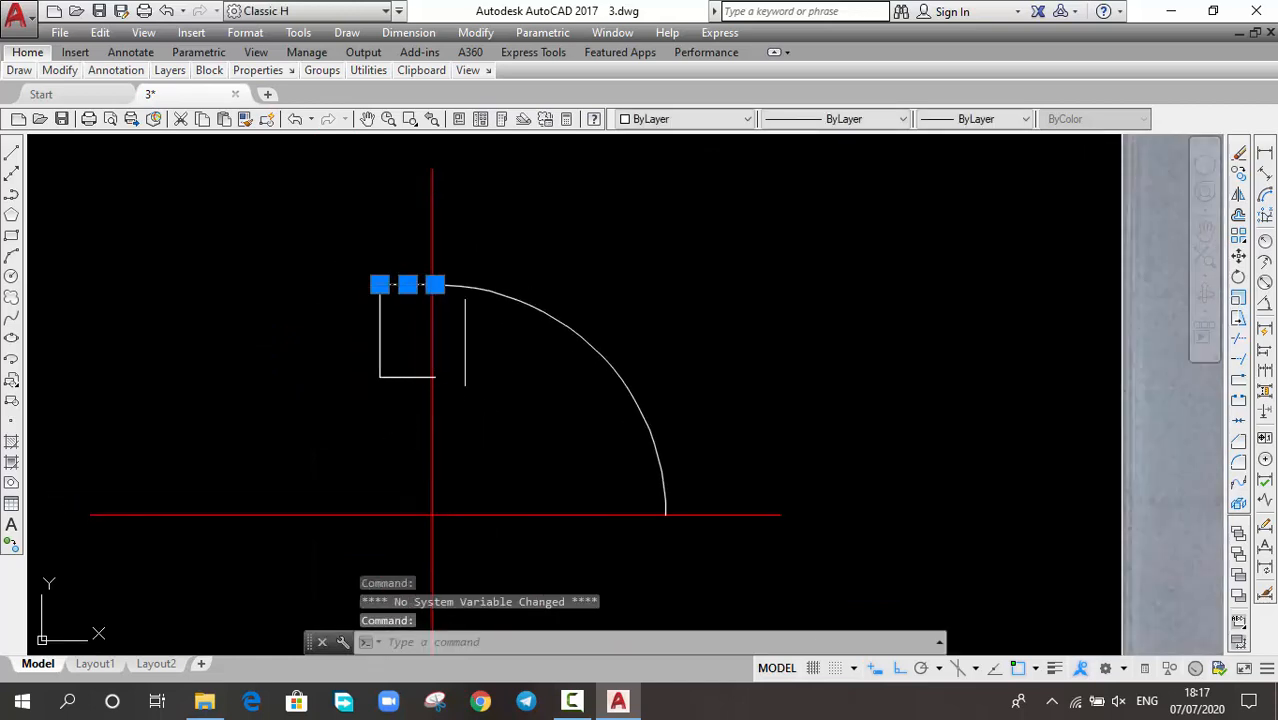
click(380, 330)
click(408, 377)
text(m)
key(Return)
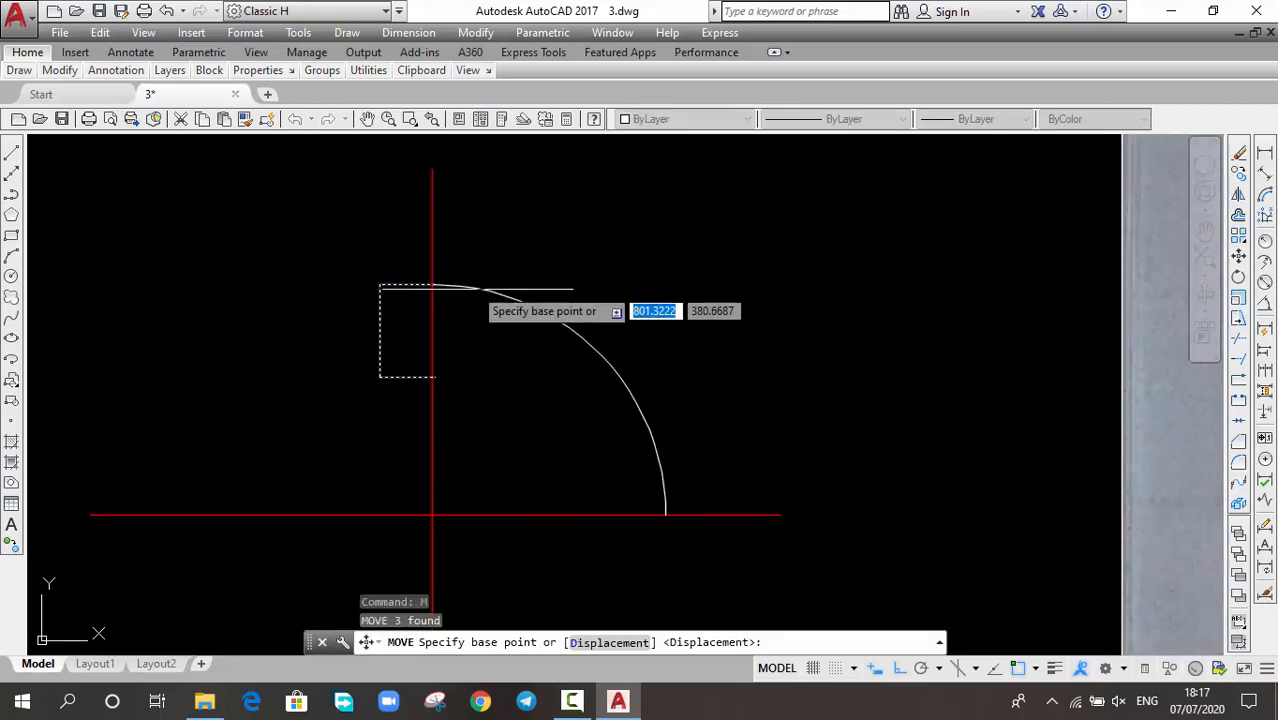
scroll(376, 300, up, 6)
click(376, 303)
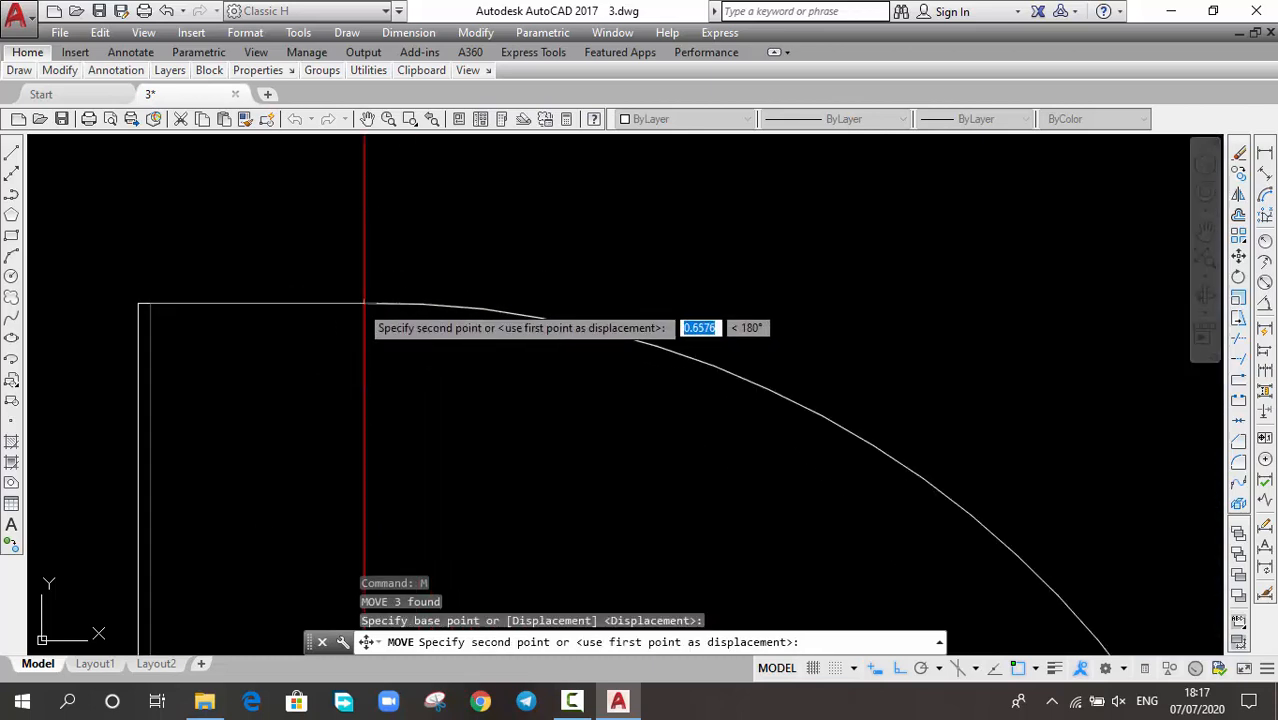
click(364, 303)
scroll(455, 328, down, 4)
middle_drag(492, 371, 551, 314)
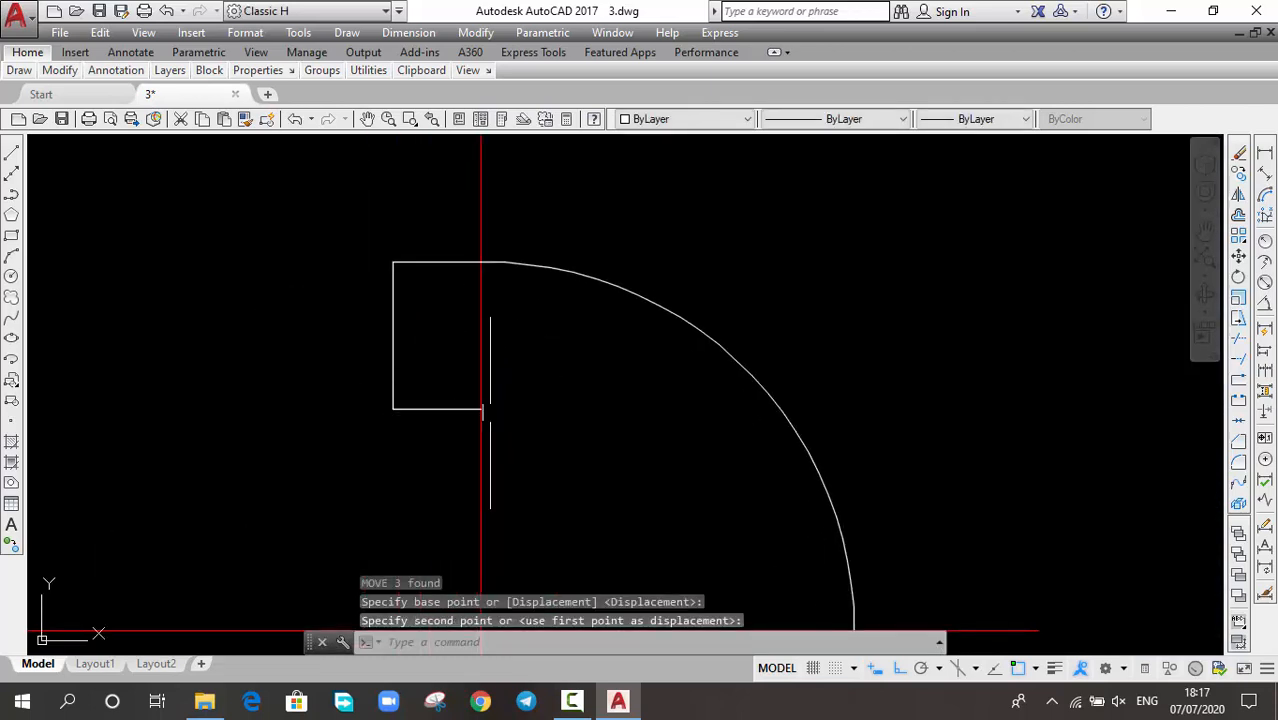
Start a line at the right endpoint of the slot's lower horizontal line and draw it 20 units straight down.
scroll(487, 408, down, 4)
text(l)
key(Return)
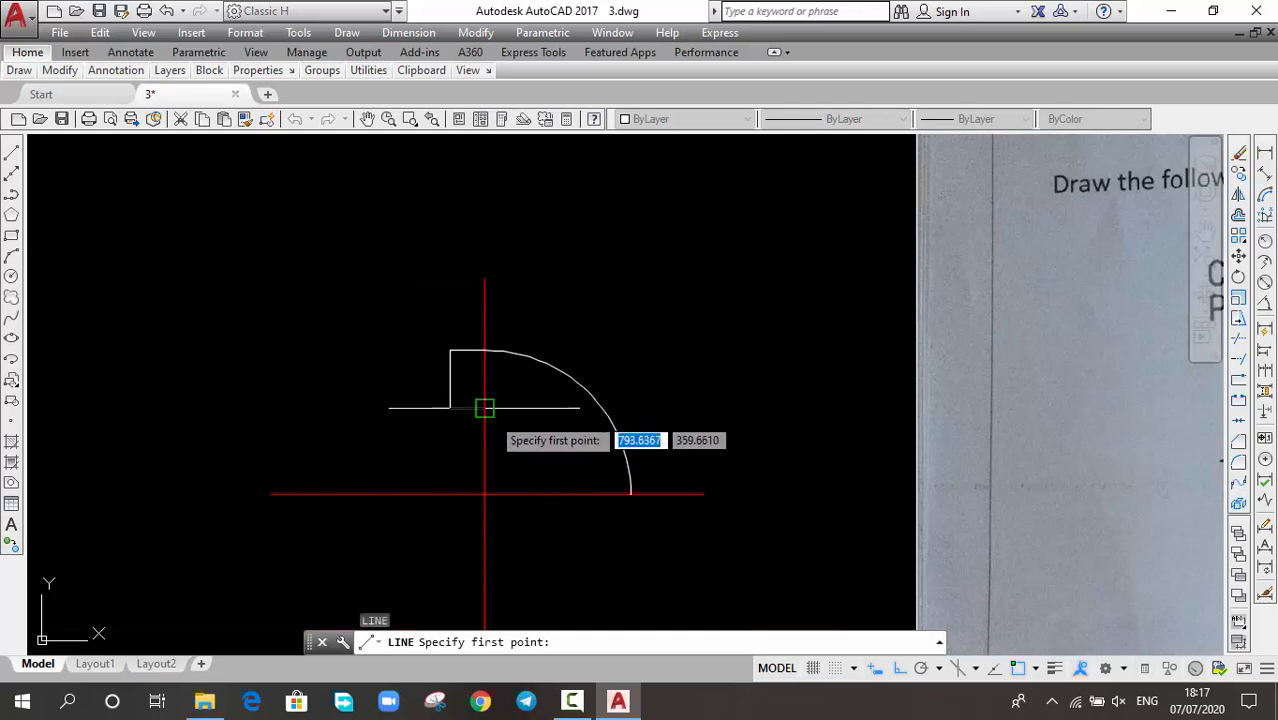
click(485, 408)
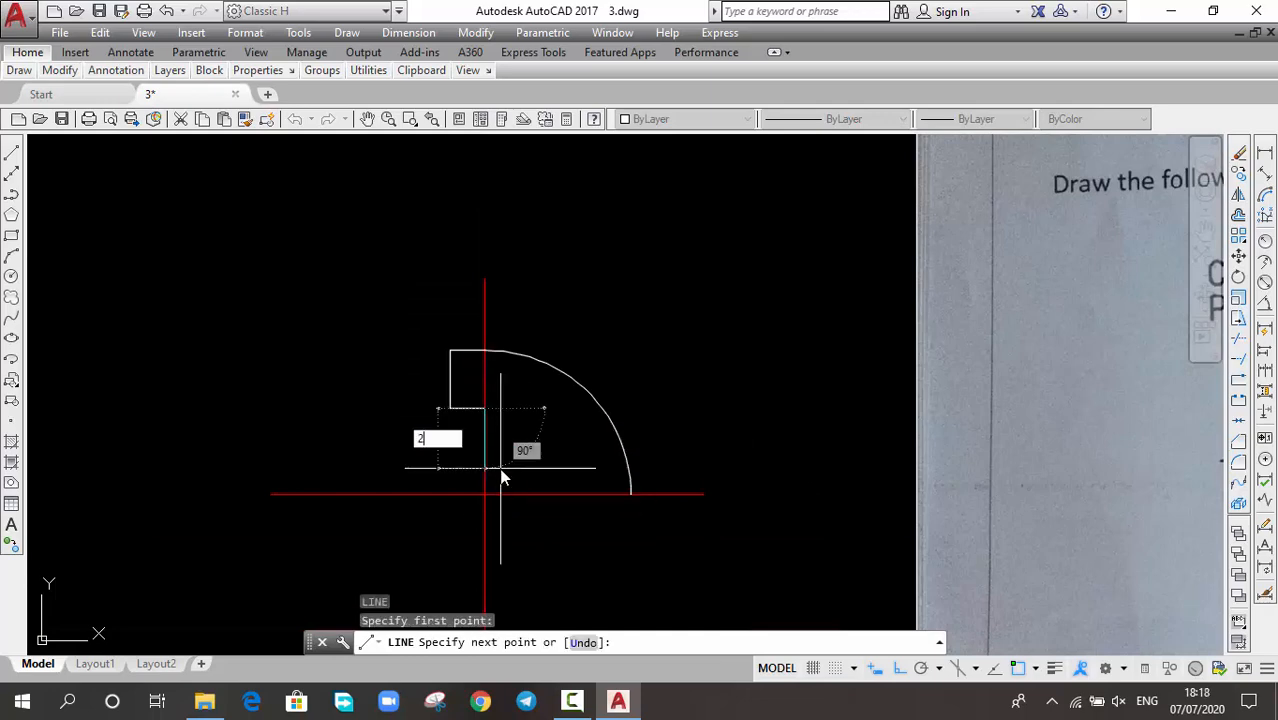
text(20)
key(Return)
Continue the line 45 units horizontally to the left and end the command.
middle_drag(905, 462, 410, 497)
scroll(803, 415, down, 2)
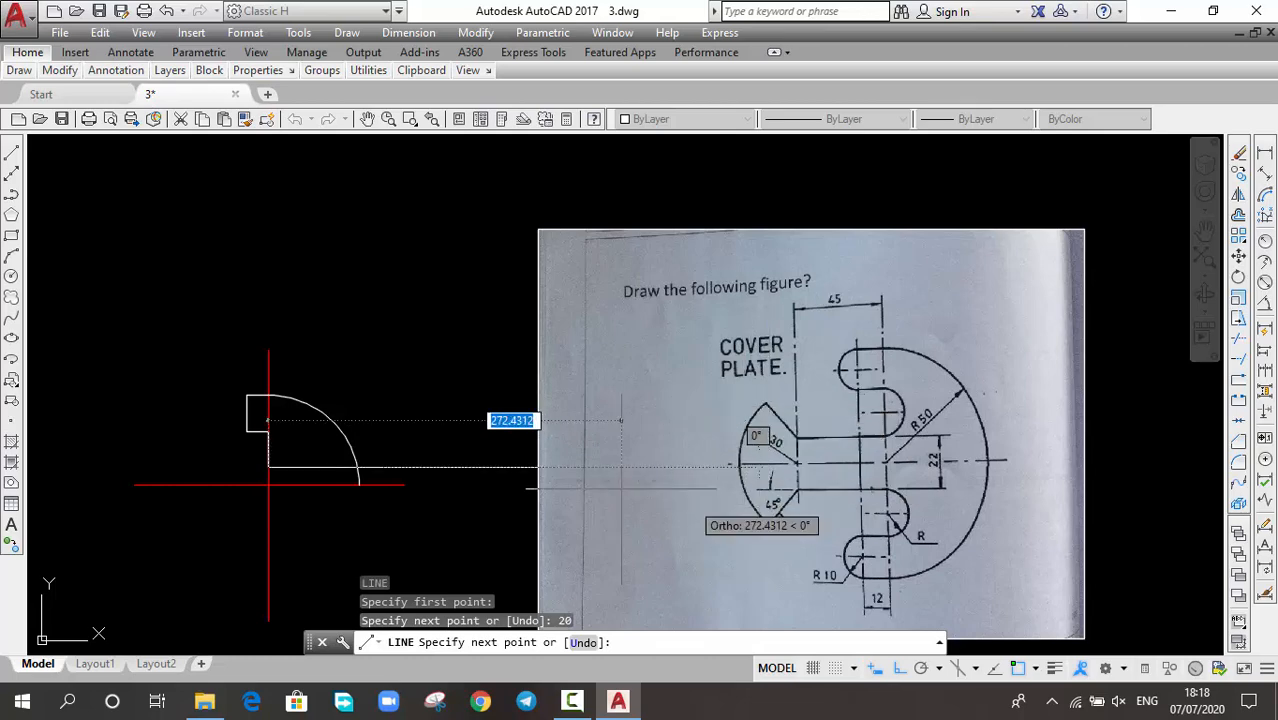
middle_drag(195, 483, 568, 450)
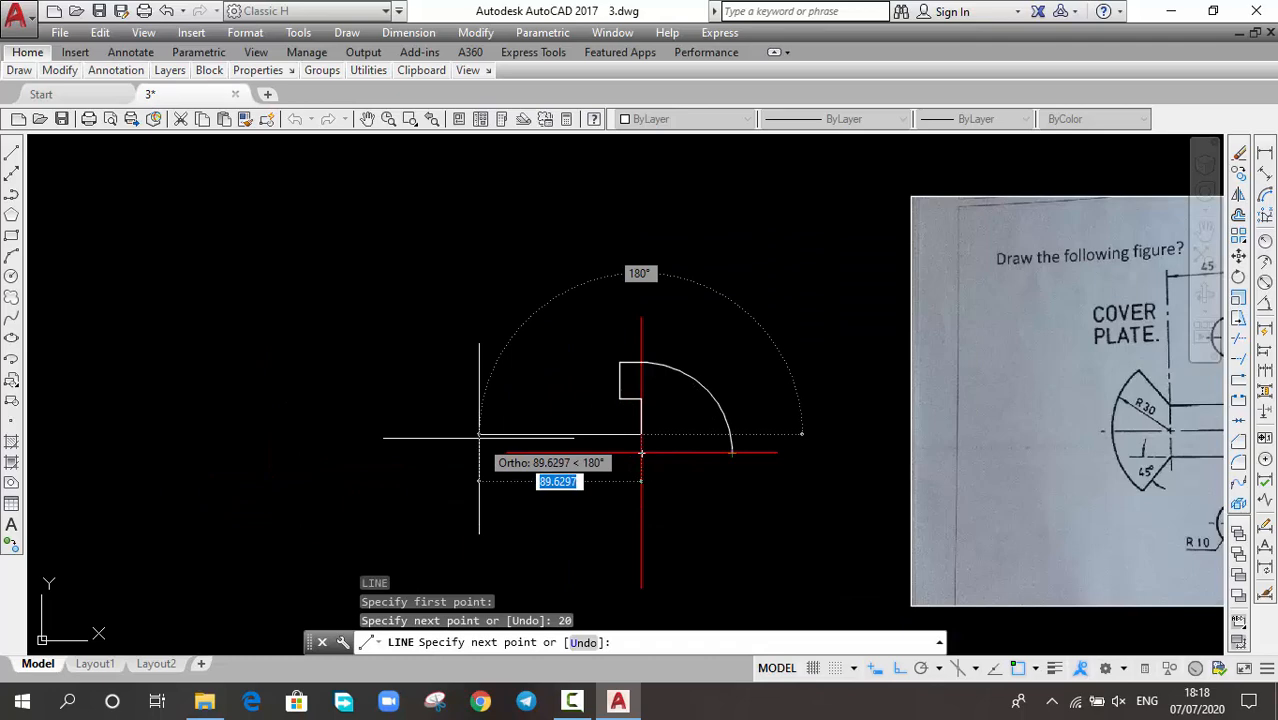
key(Return)
key(Return)
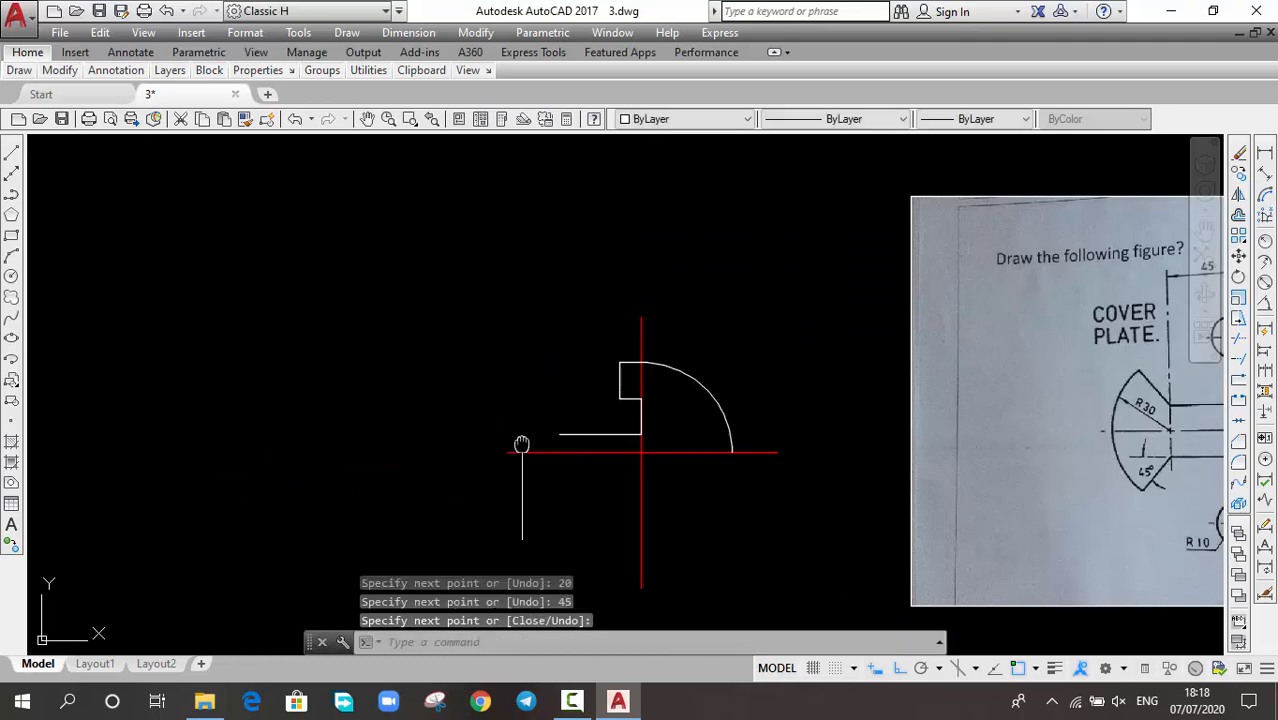
Draw a 5-unit line leftward from the intersection of the centre lines and erase it.
mouse_move(615, 401)
middle_down()
mouse_move(521, 413)
mouse_move(551, 413)
mouse_move(532, 407)
middle_up()
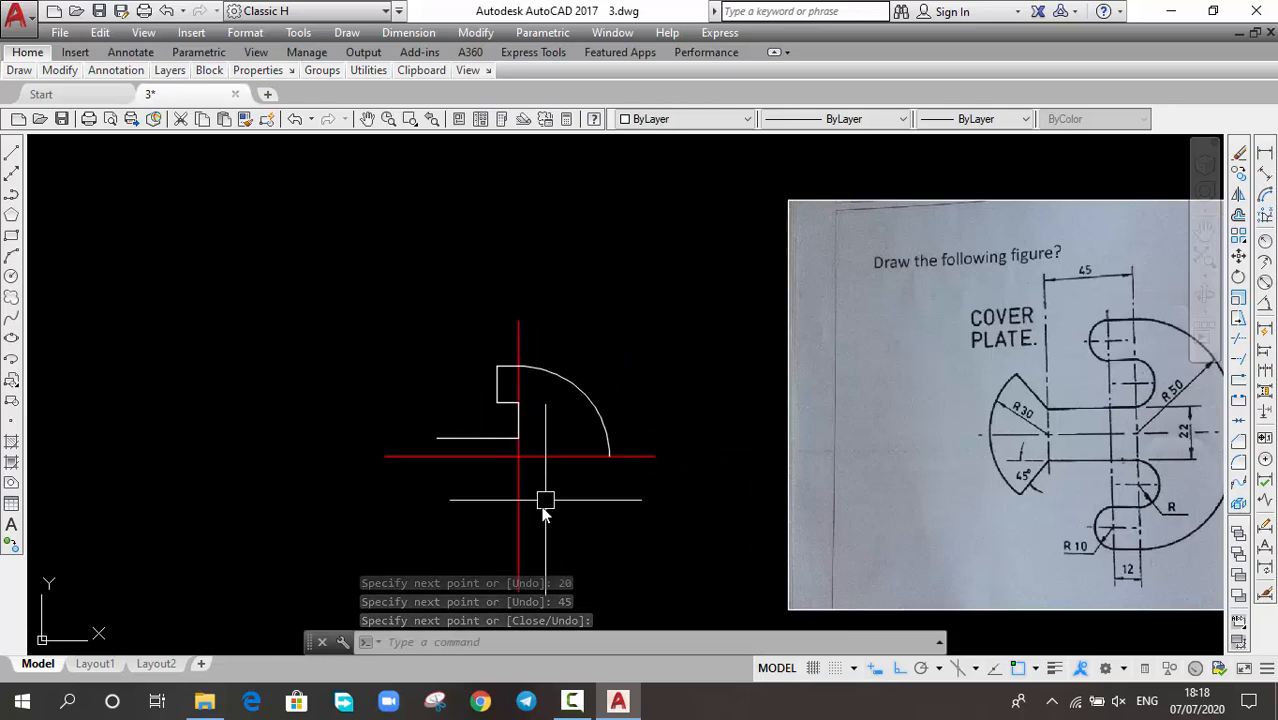
key(Return)
key(Return)
click(518, 456)
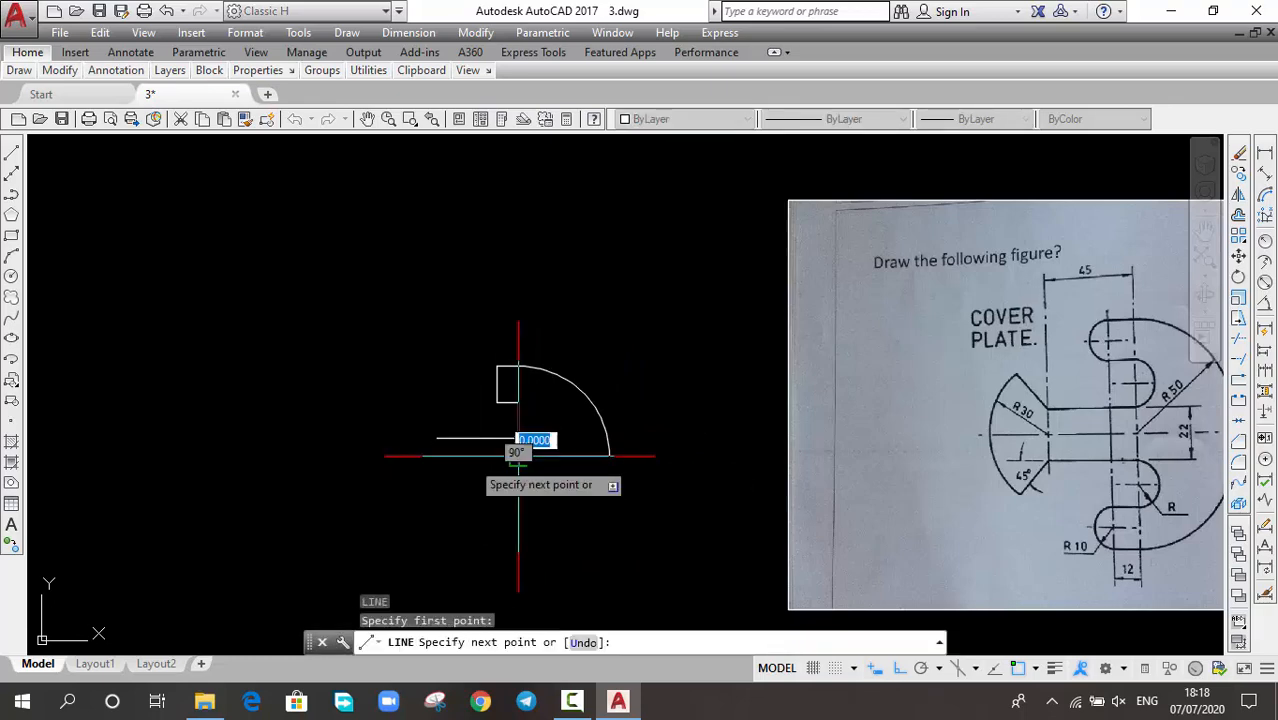
text(5)
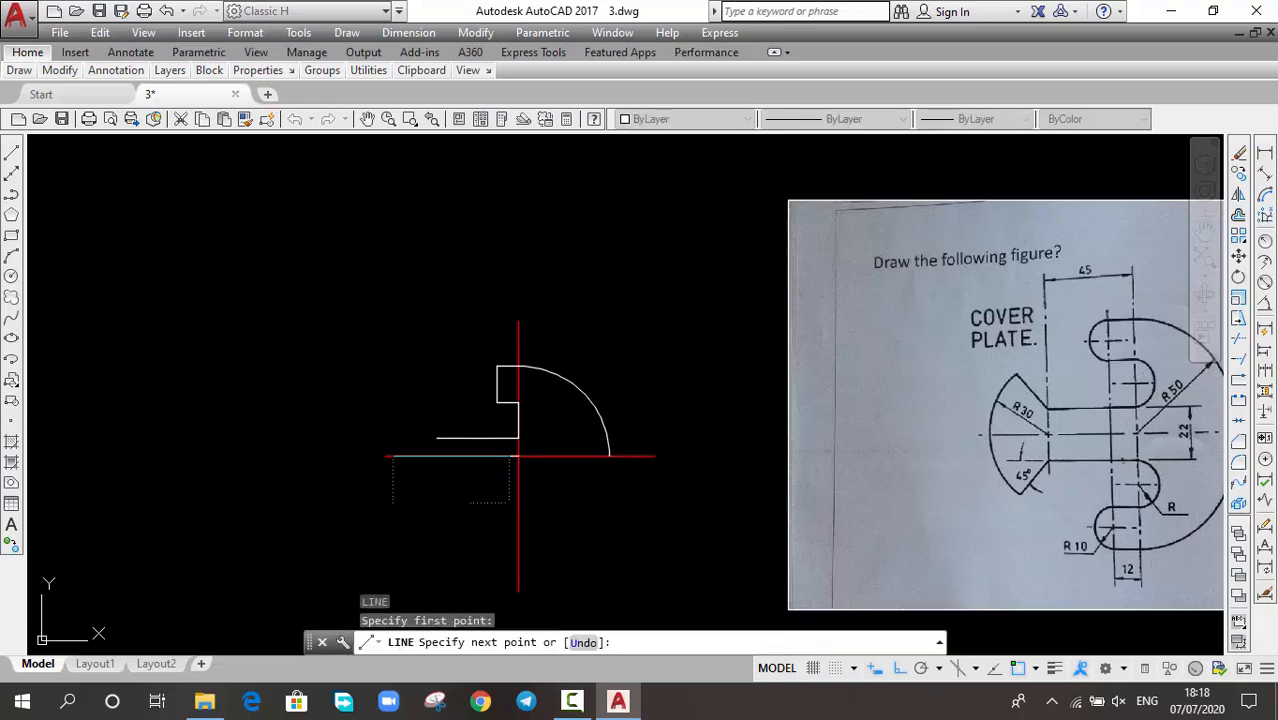
key(Return)
scroll(510, 455, up, 5)
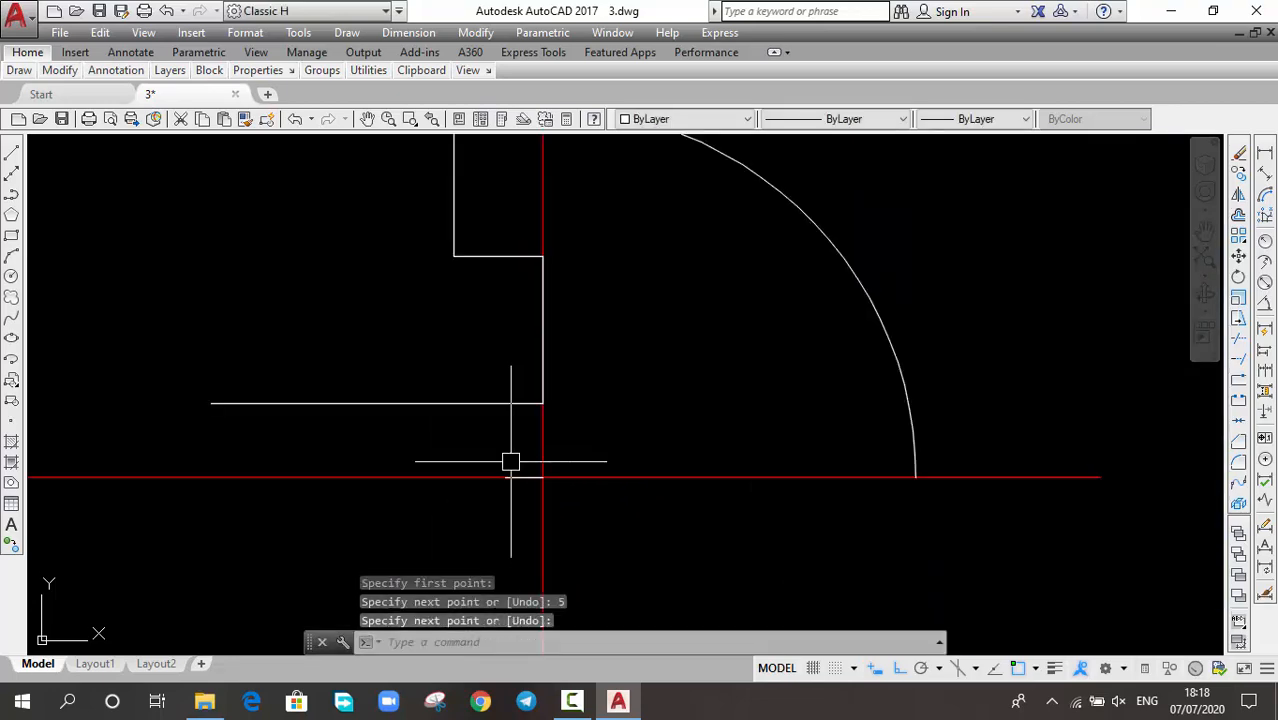
key(Return)
text(E)
key(Return)
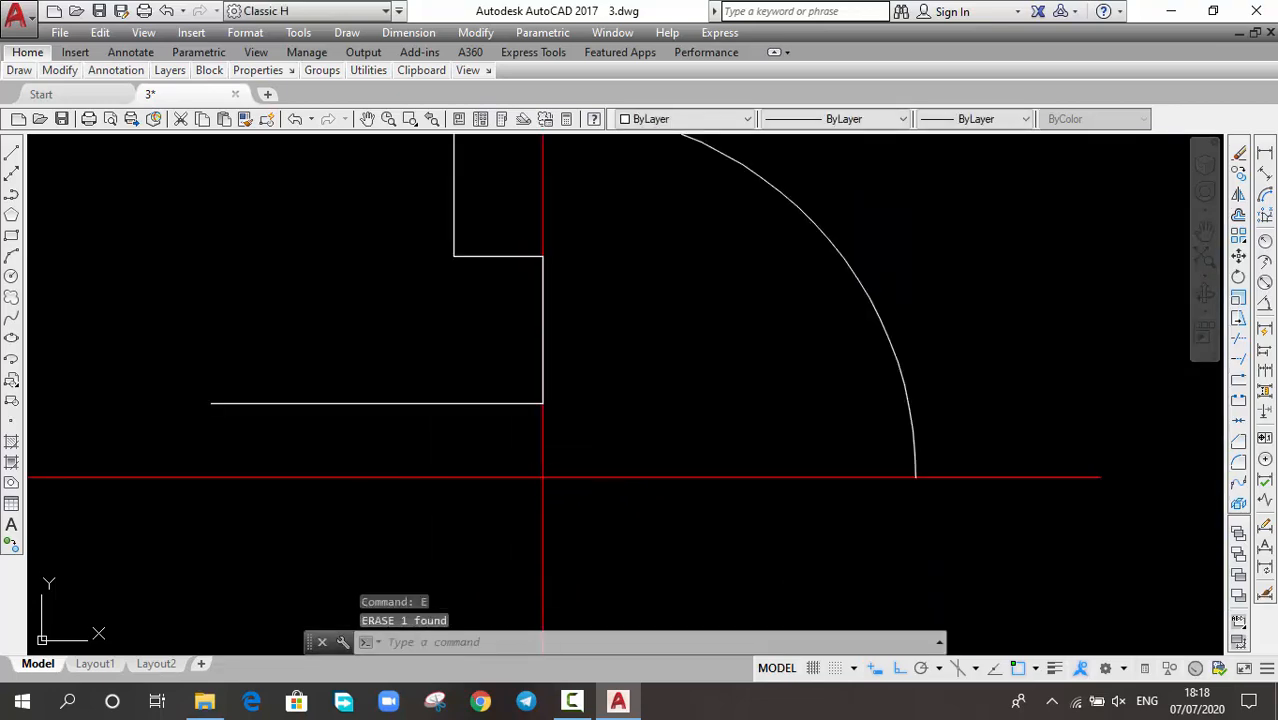
Draw a 45-unit line leftward along the horizontal centre line from the intersection of the centre lines.
text(L)
key(Return)
click(543, 477)
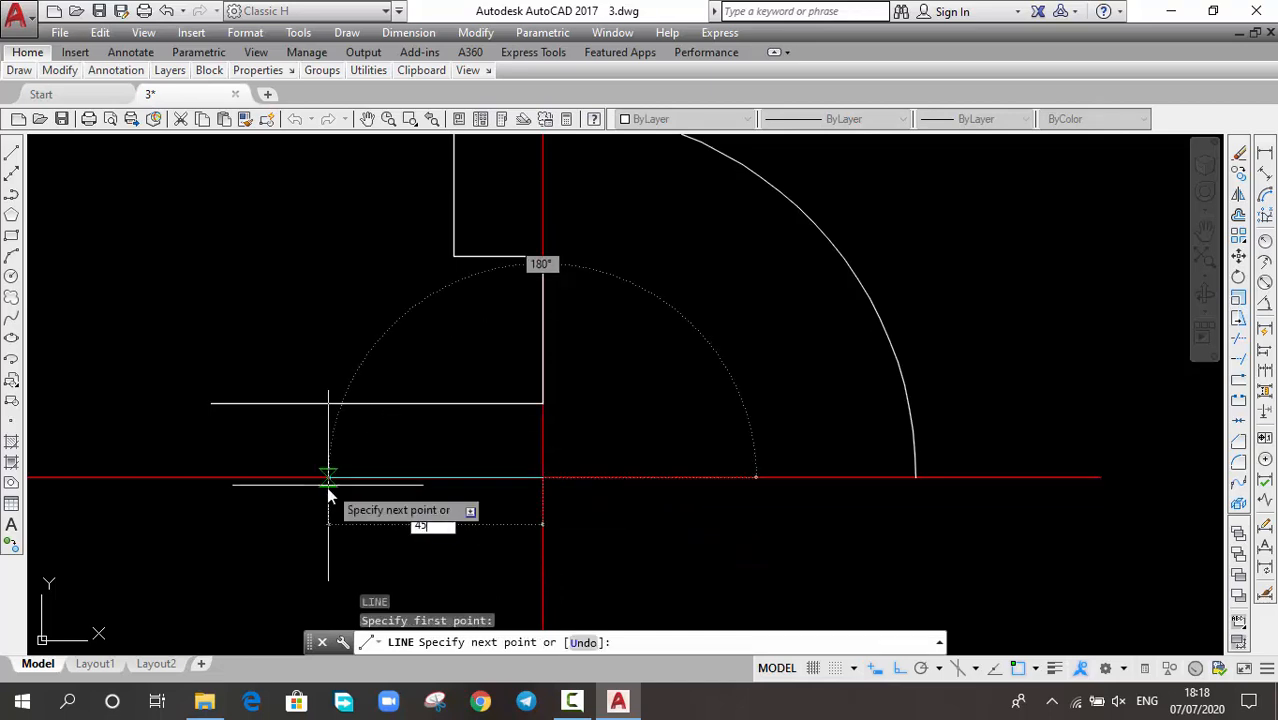
text(45)
key(Return)
key(Return)
Draw a circle of radius 10 centred on the midpoint of the upper-left vertical line.
scroll(400, 425, down, 2)
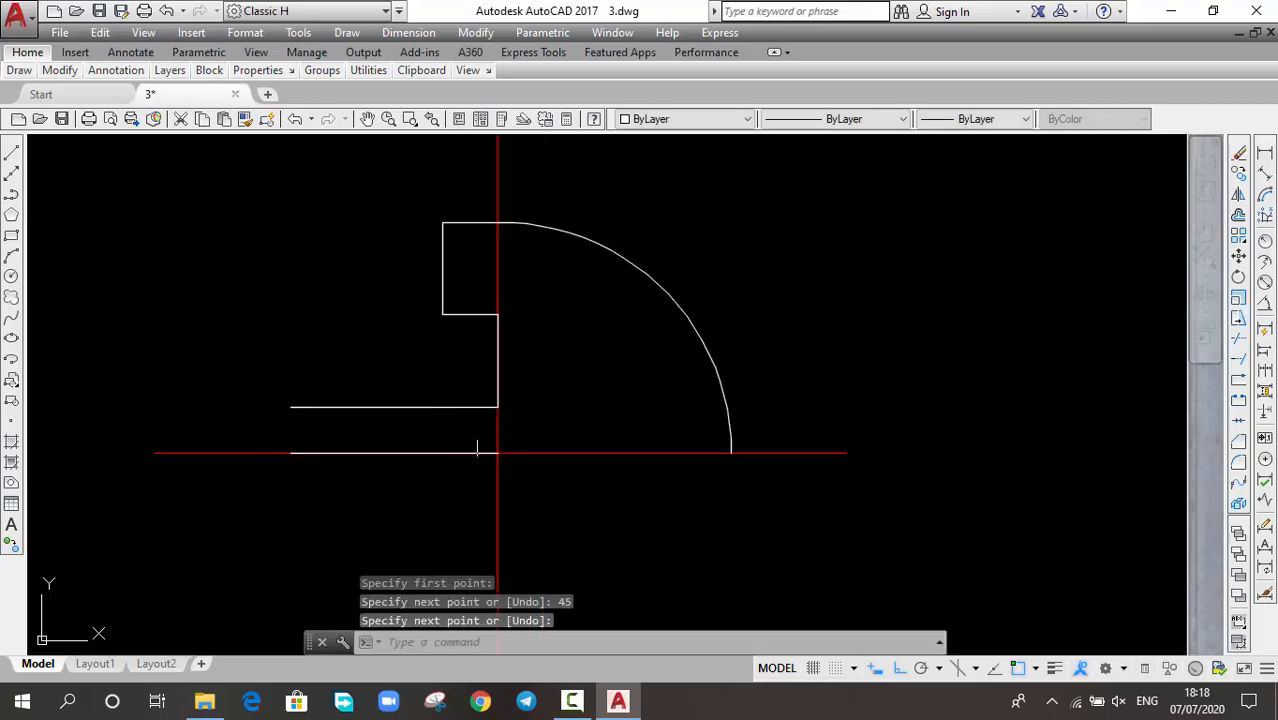
middle_drag(477, 449, 478, 482)
middle_drag(630, 423, 509, 446)
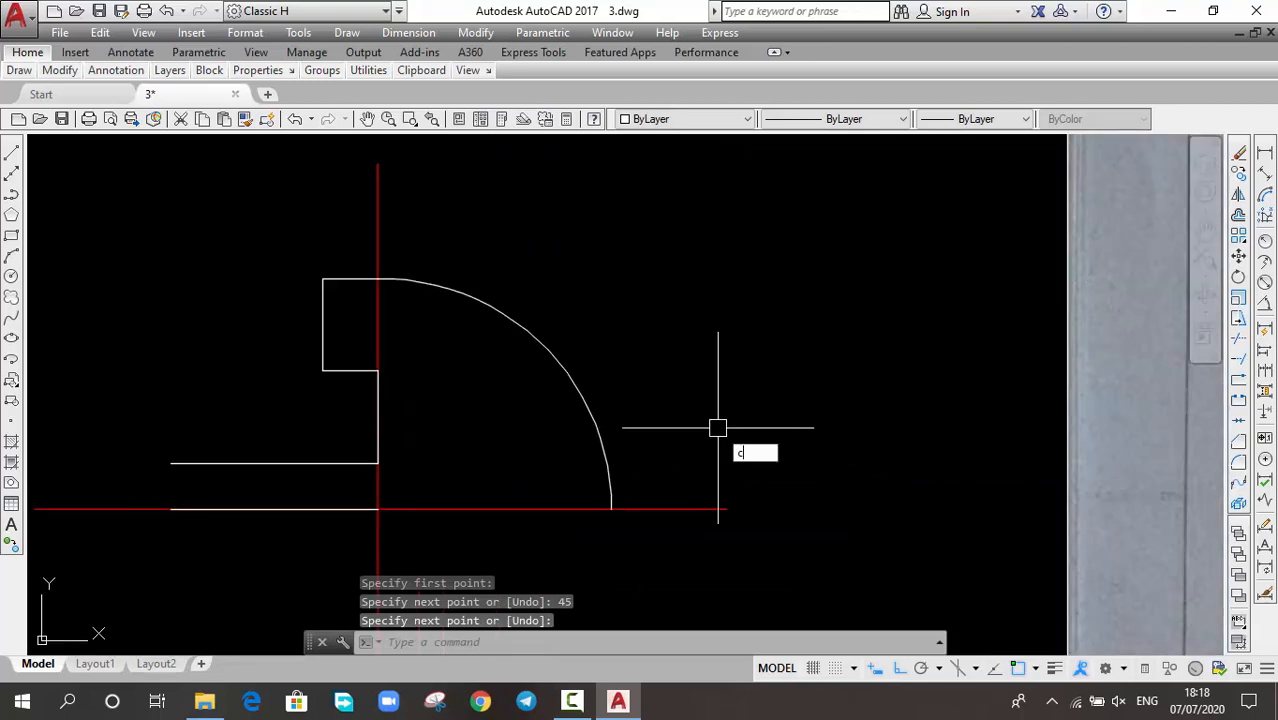
text(c)
key(Return)
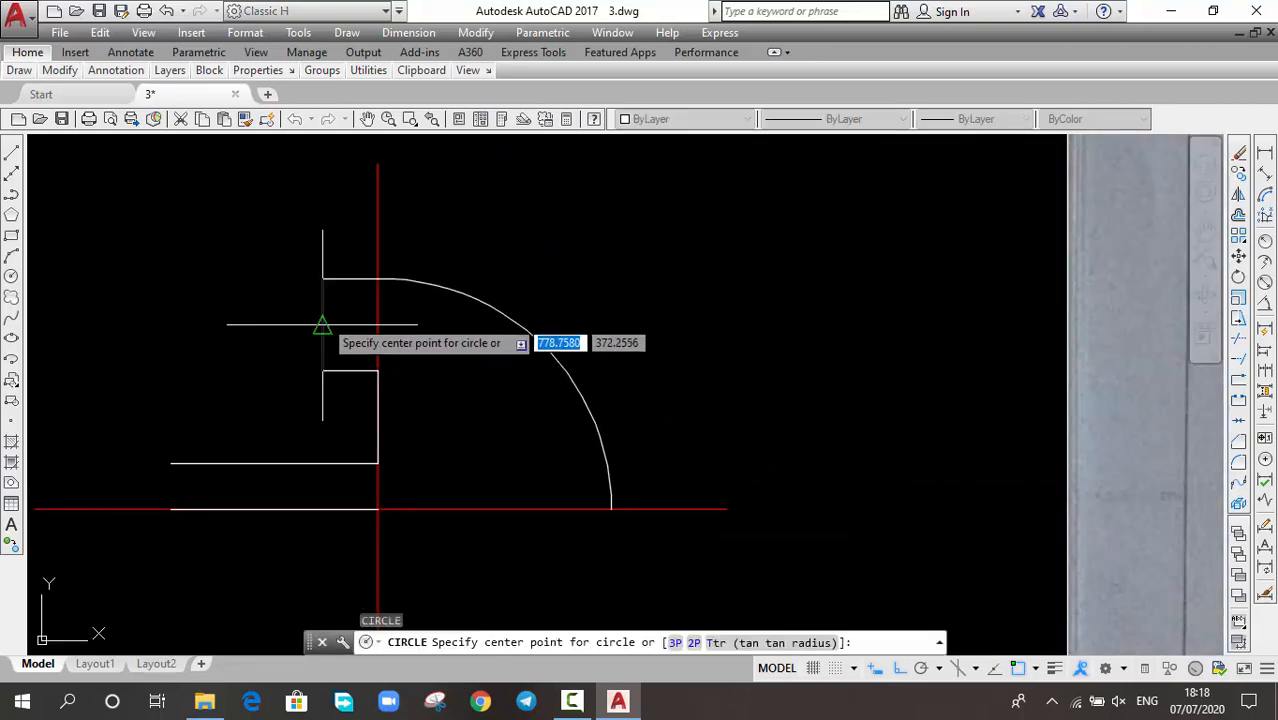
click(322, 325)
click(322, 325)
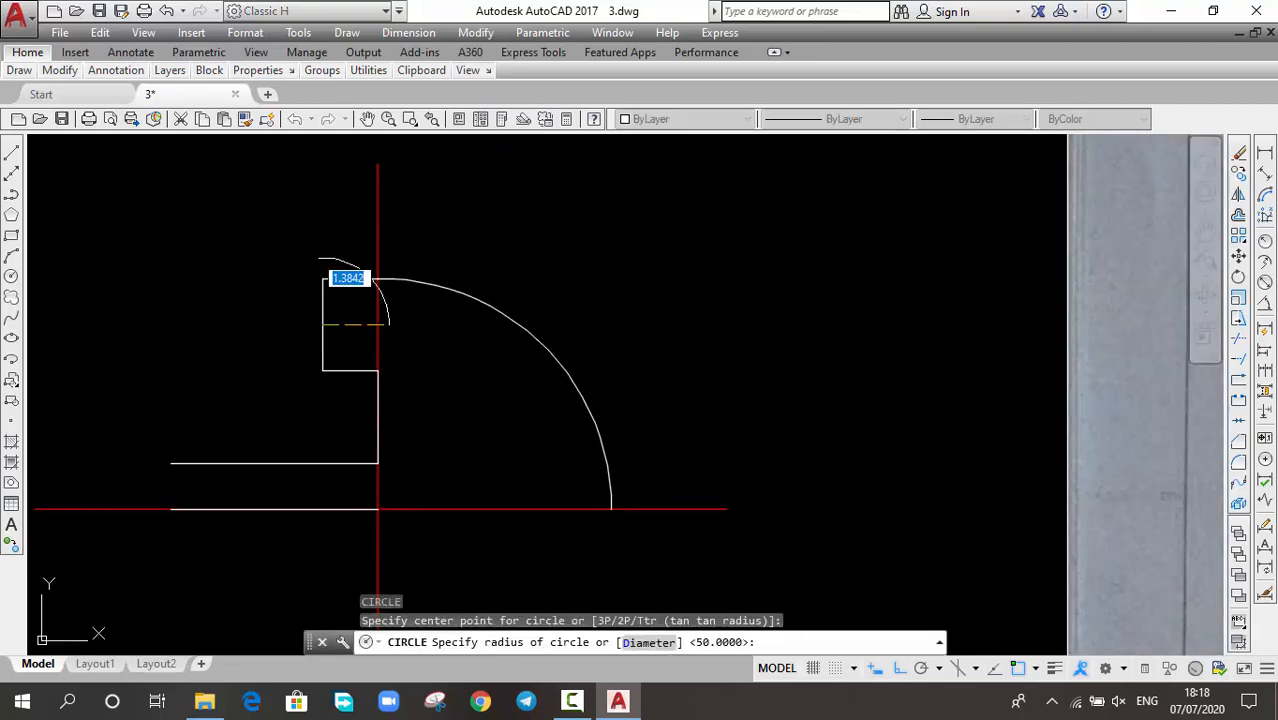
text(1)
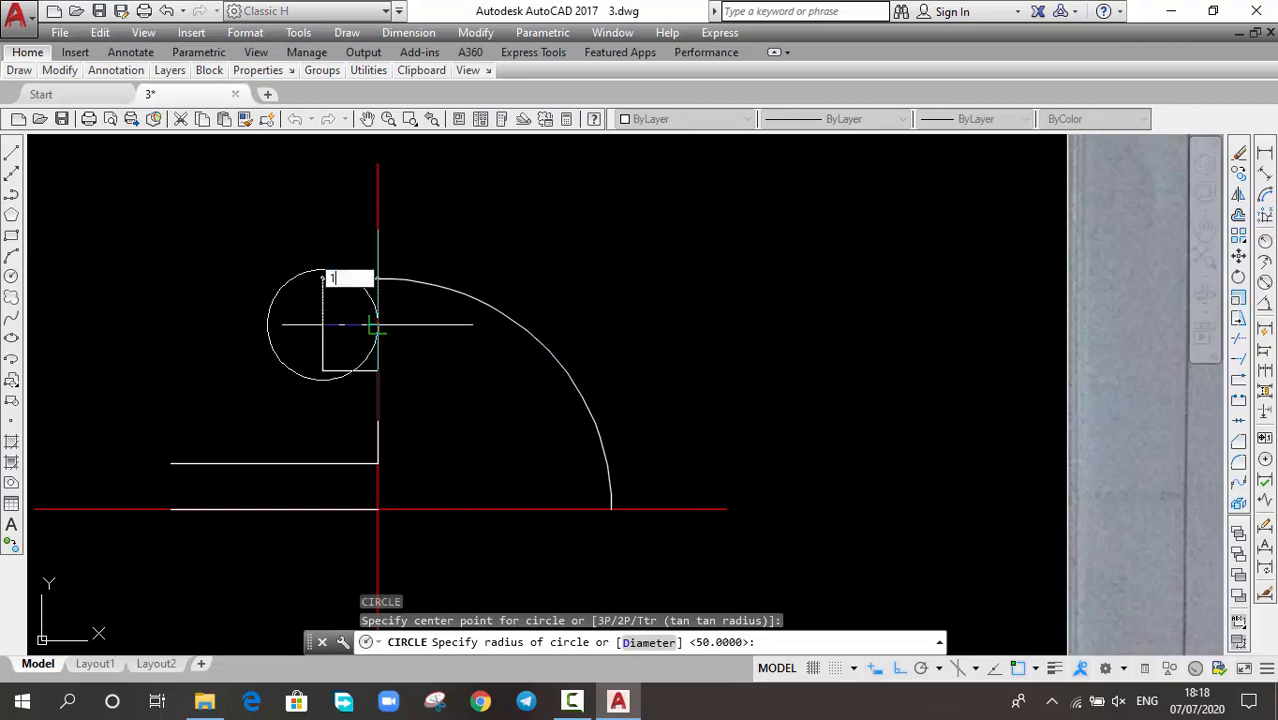
text(0)
key(Return)
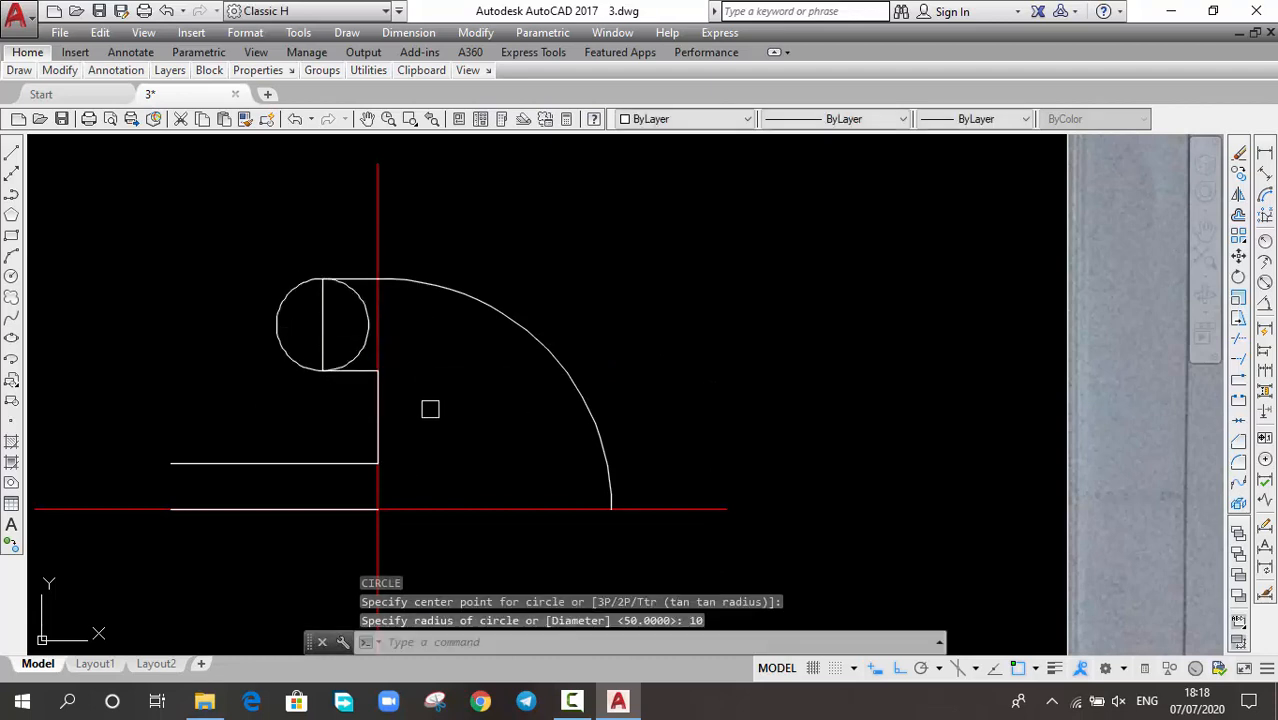
Draw a second circle of radius 10 centred on the midpoint of the 20-unit vertical line on the centre line.
key(Return)
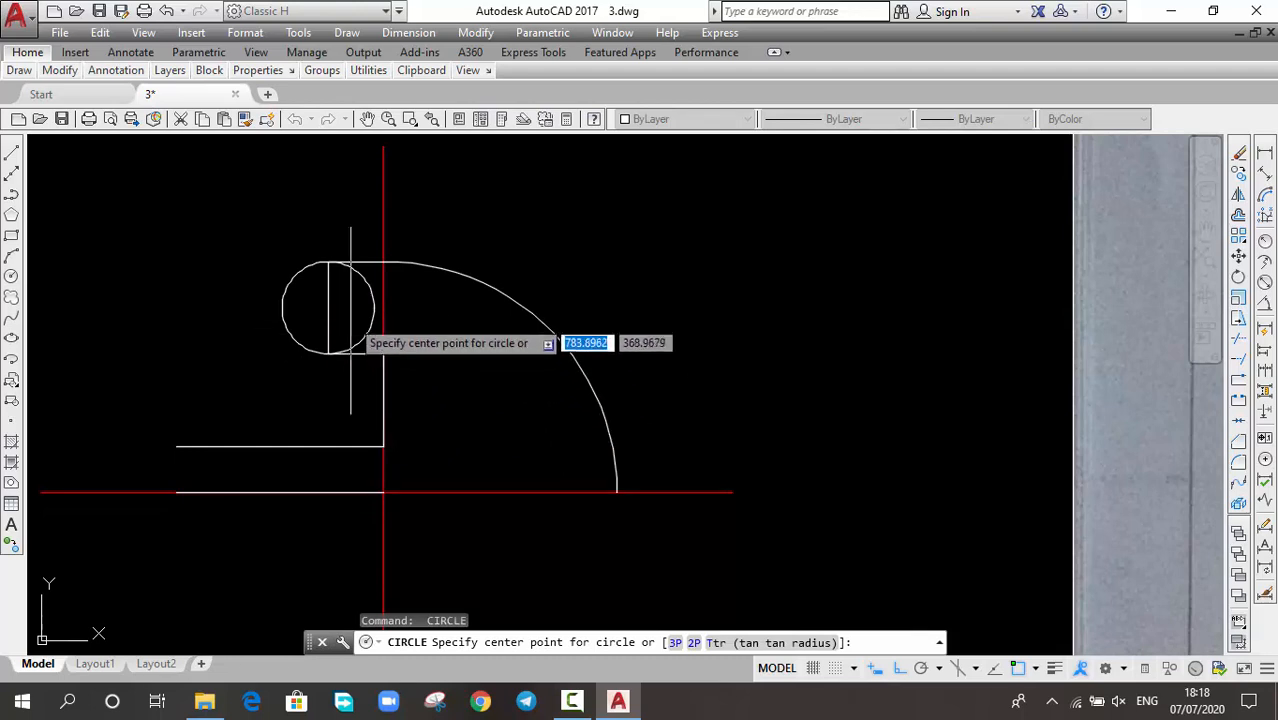
click(383, 401)
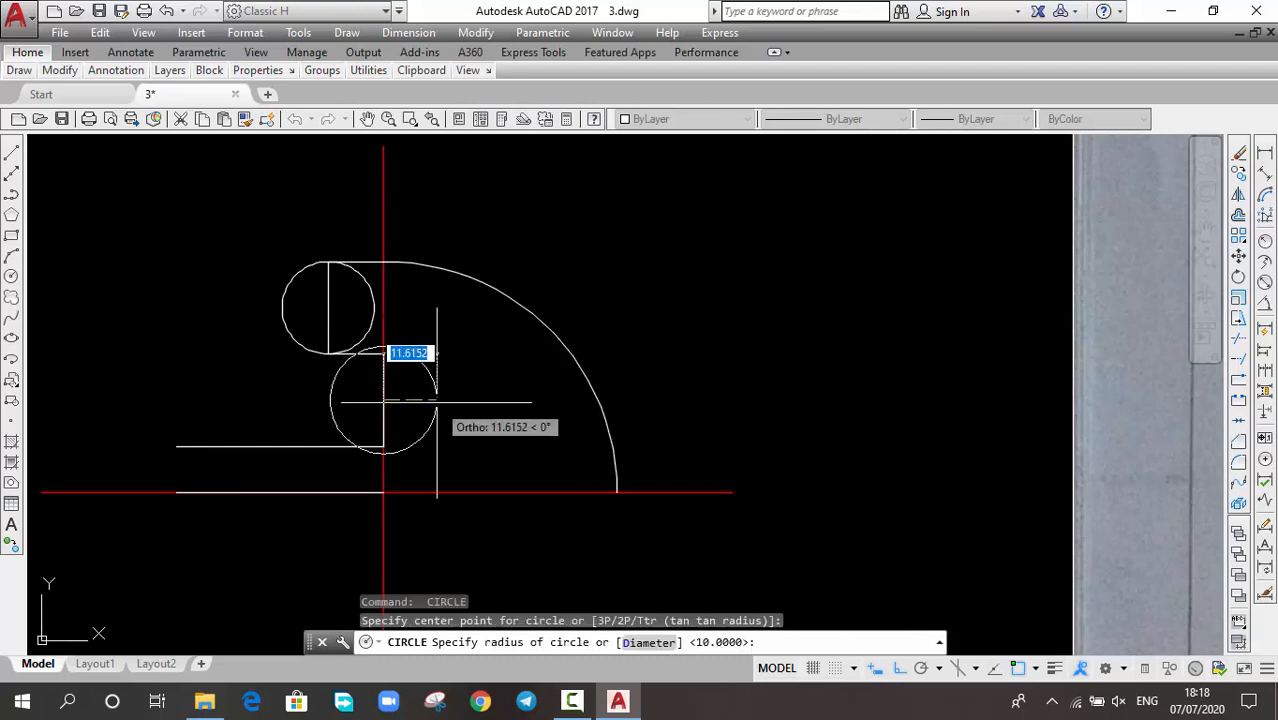
text(10)
key(Return)
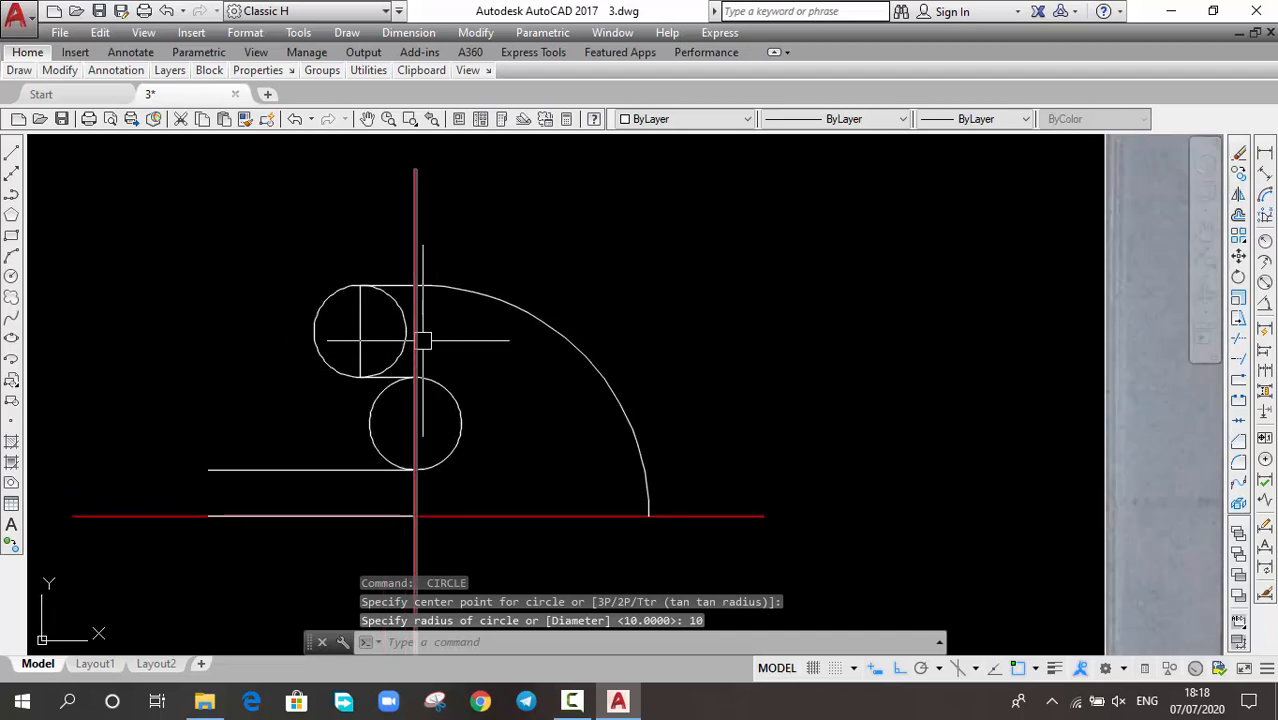
Trim the left half of the lower circle and the right half of the upper circle.
text(tr)
key(Return)
key(Return)
click(370, 423)
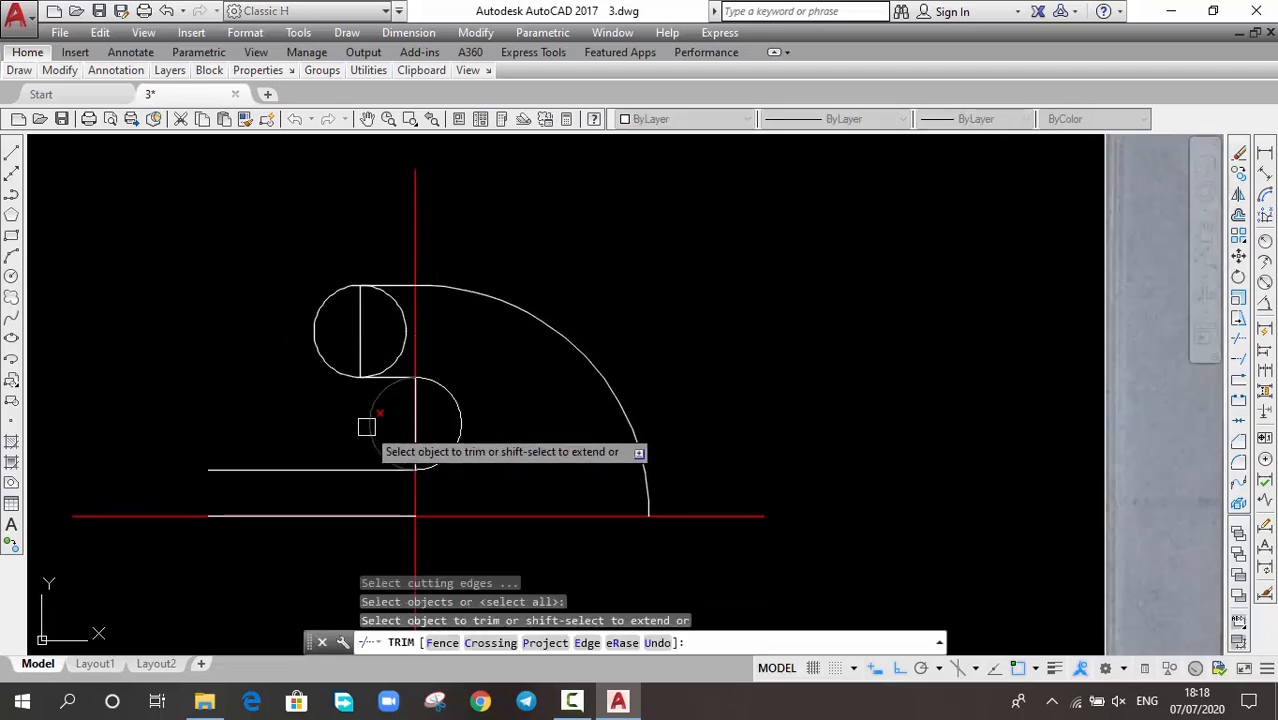
click(404, 320)
key(Escape)
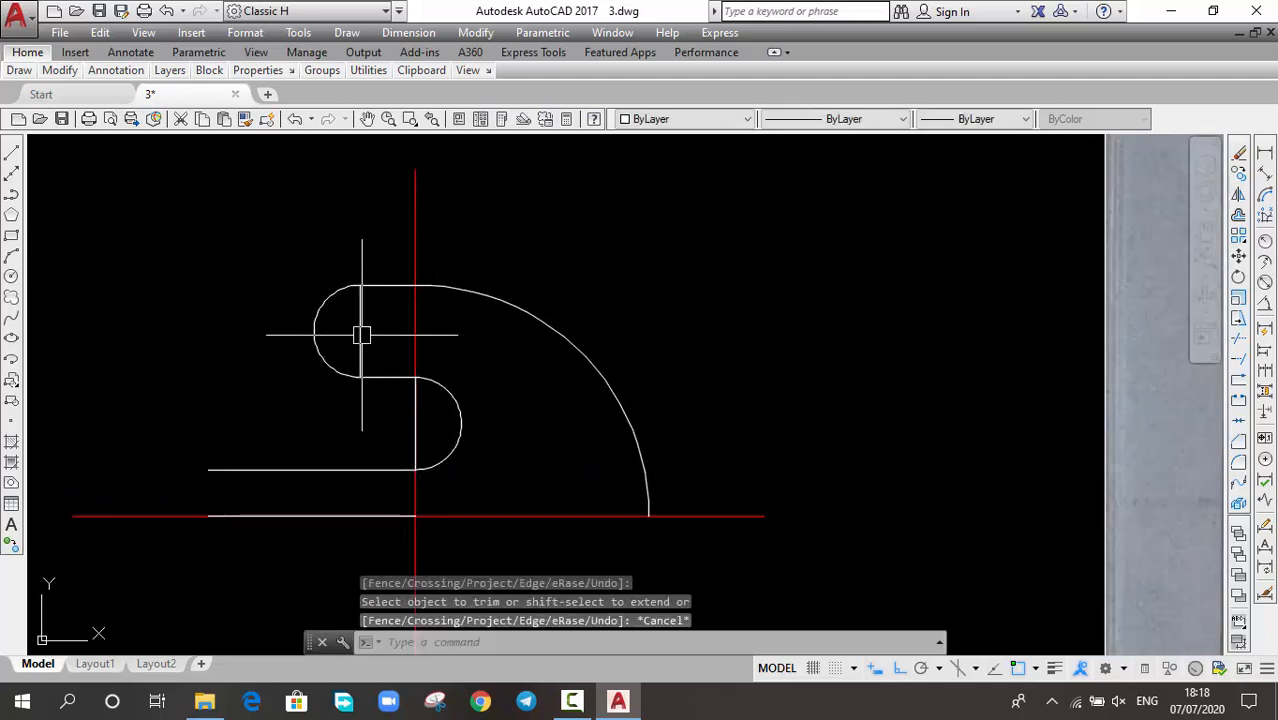
Erase the two vertical lines that close off the upper and lower half circles.
click(362, 335)
click(416, 421)
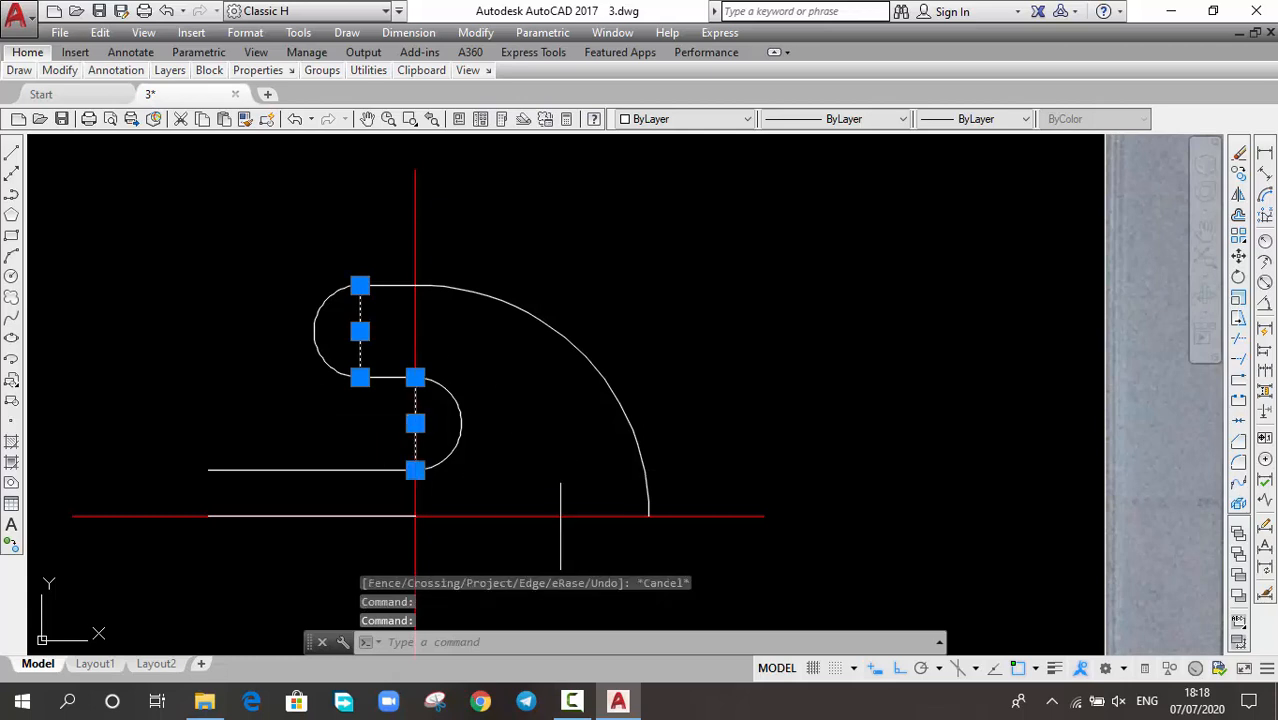
key(e)
key(Return)
Draw a circle of radius 30 centred on the left end of the 45-unit line on the horizontal centre line.
scroll(553, 457, down, 4)
middle_drag(676, 478, 638, 463)
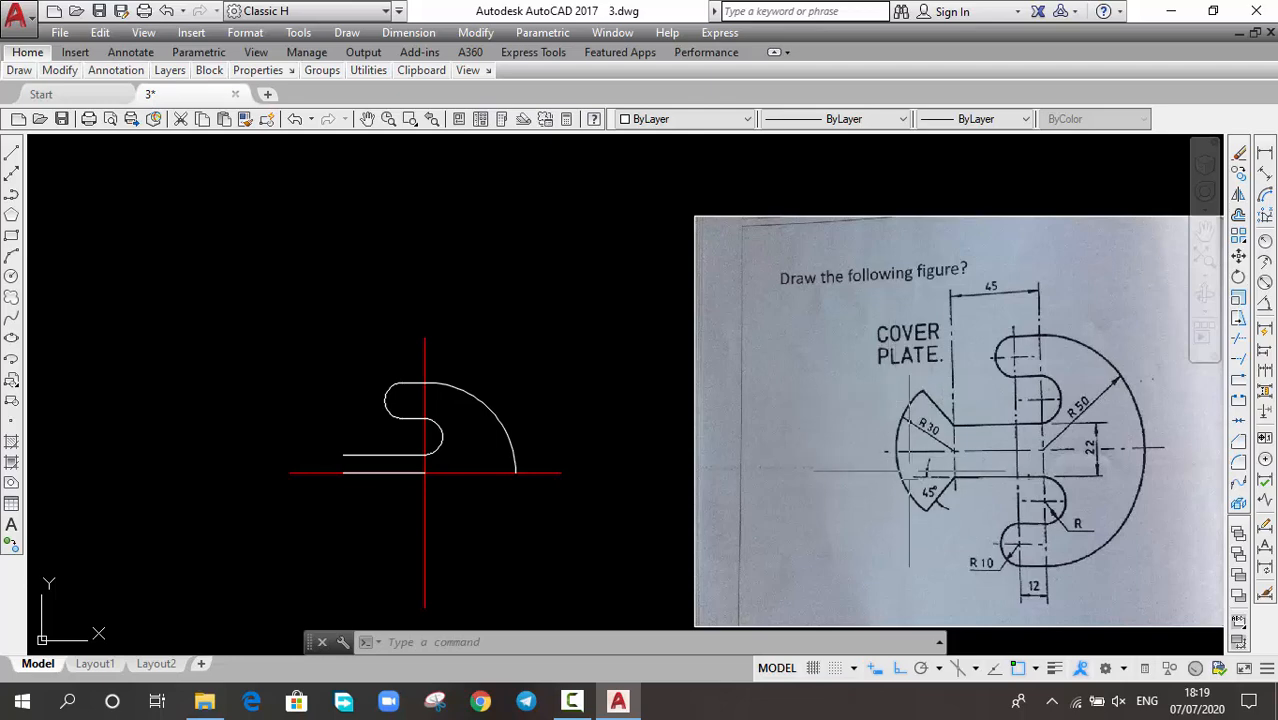
mouse_move(551, 432)
middle_down()
mouse_move(634, 413)
mouse_move(669, 448)
middle_up()
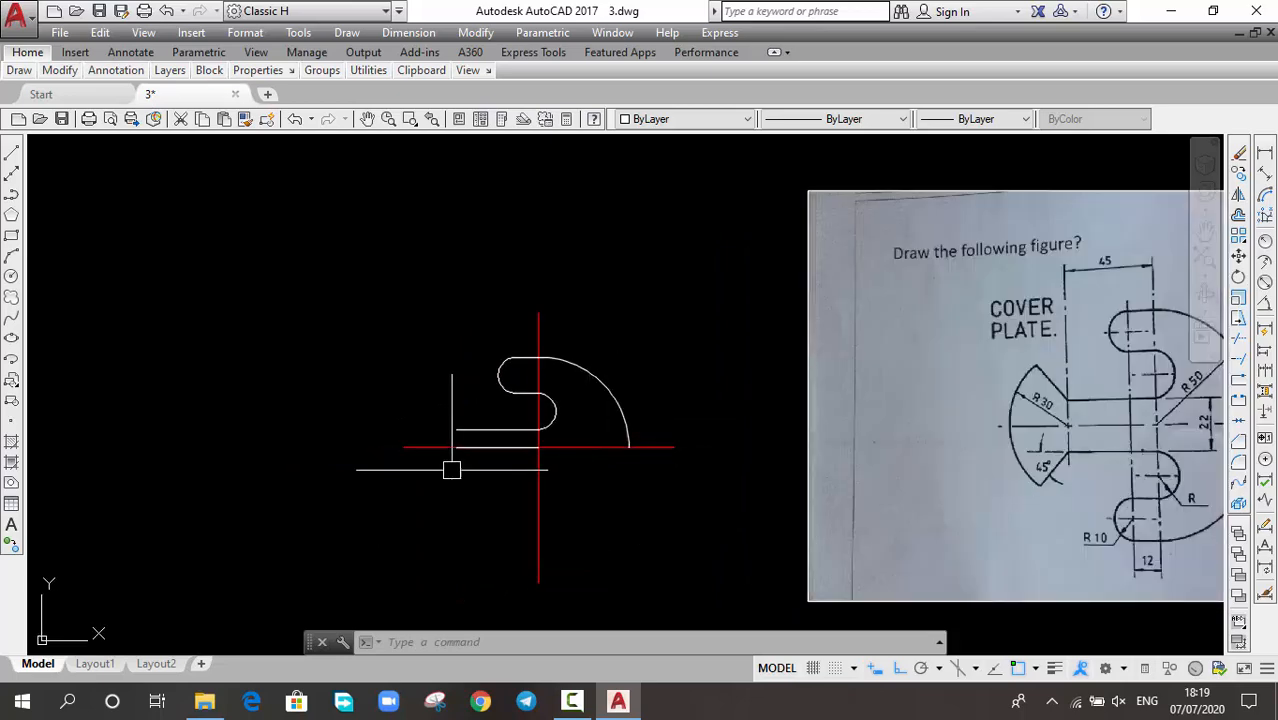
text(c)
key(Return)
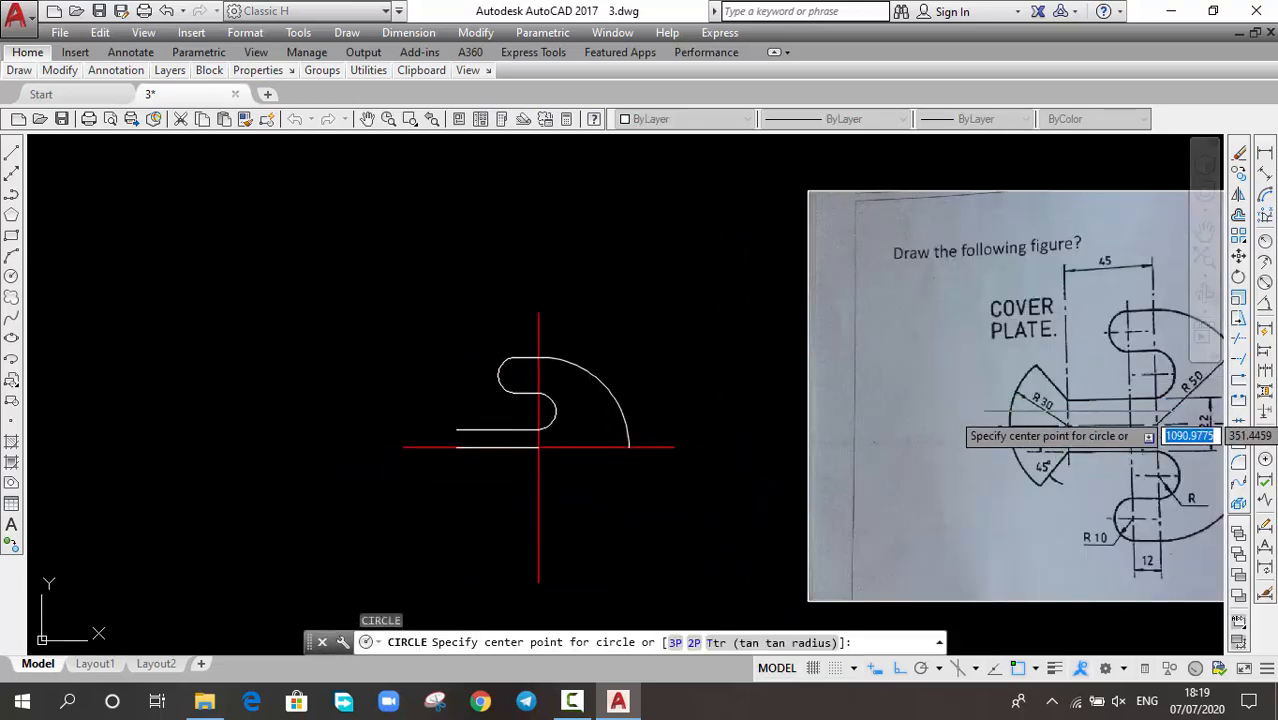
click(457, 447)
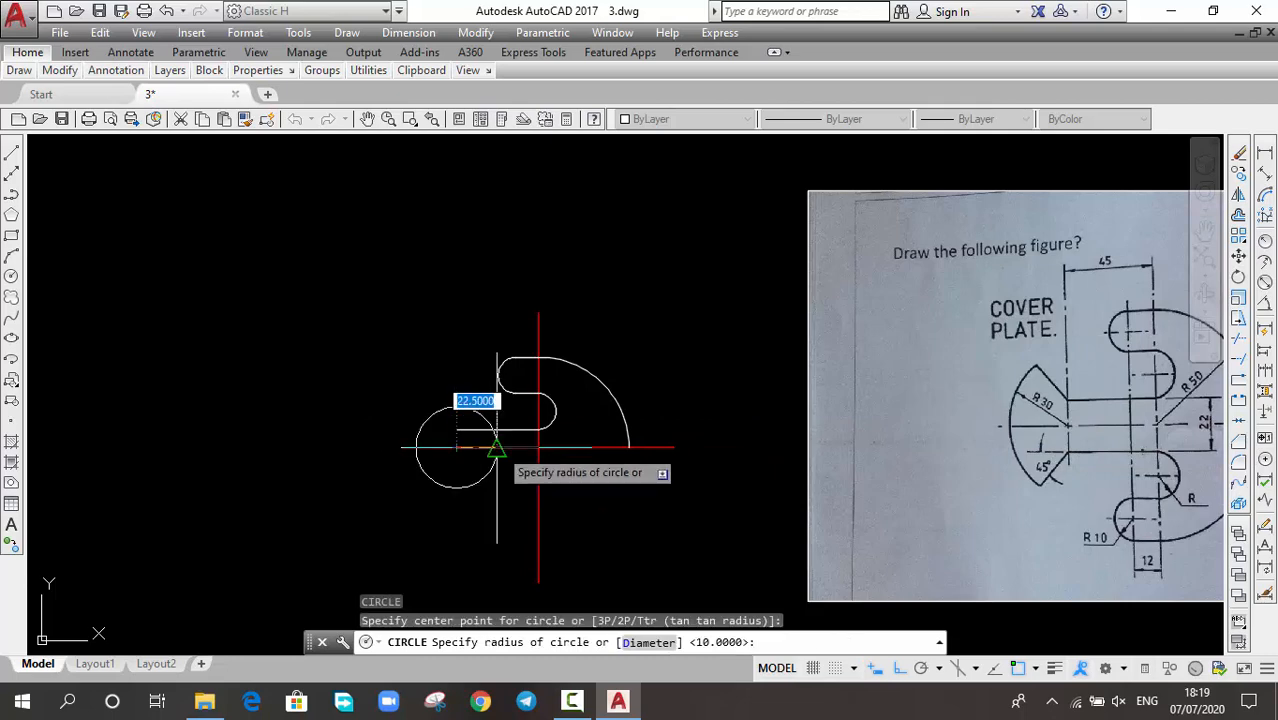
key(Return)
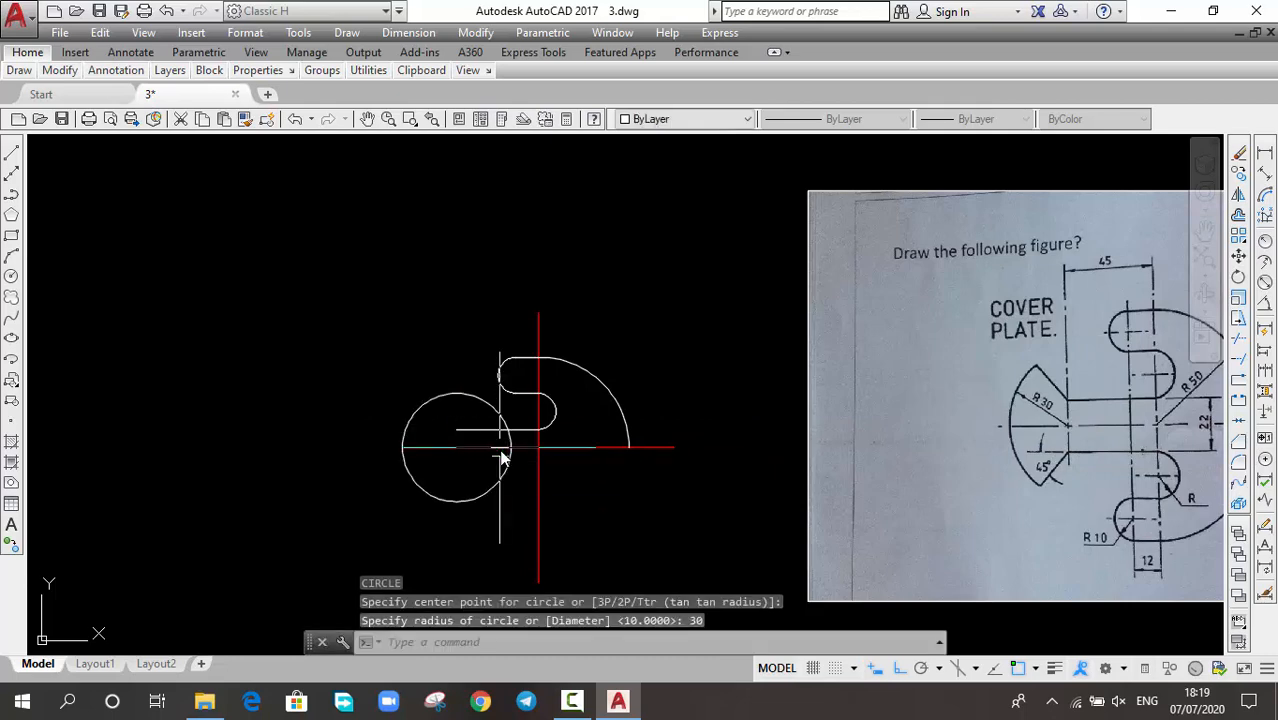
Stretch the left end of the red horizontal centre line outward beyond the R30 circle and deselect it.
scroll(459, 500, up, 2)
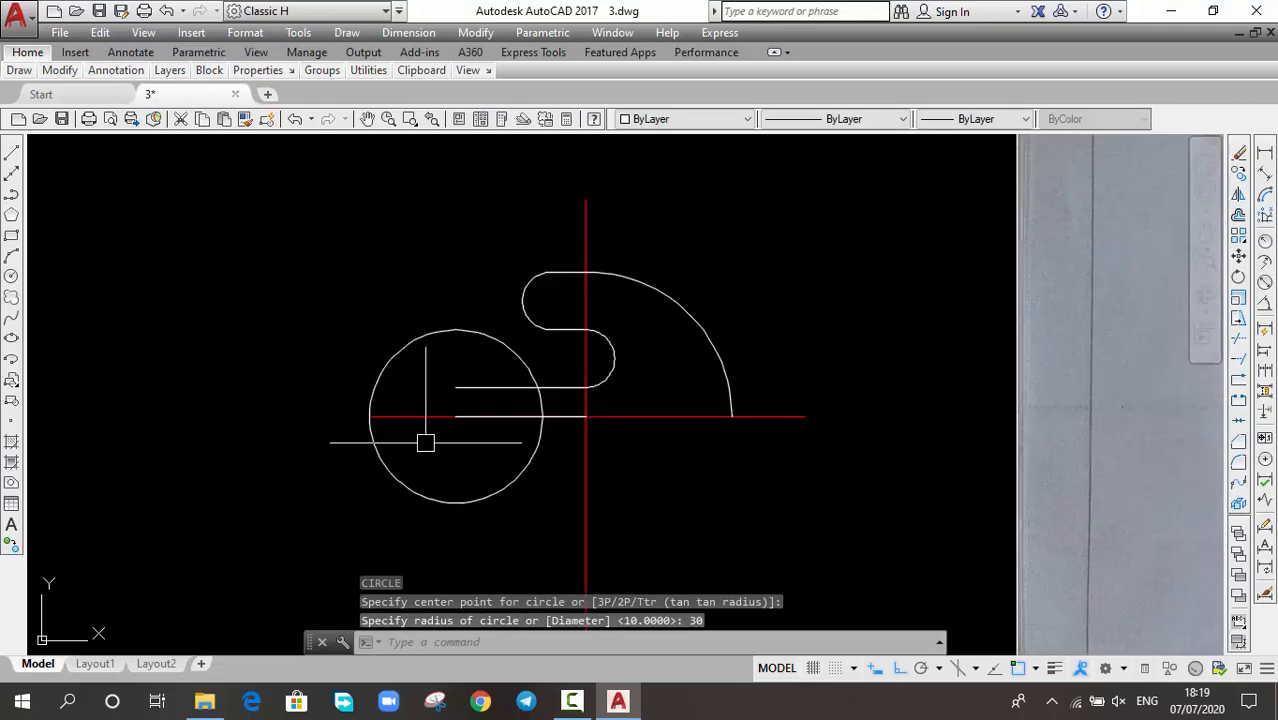
scroll(422, 443, up, 3)
click(391, 377)
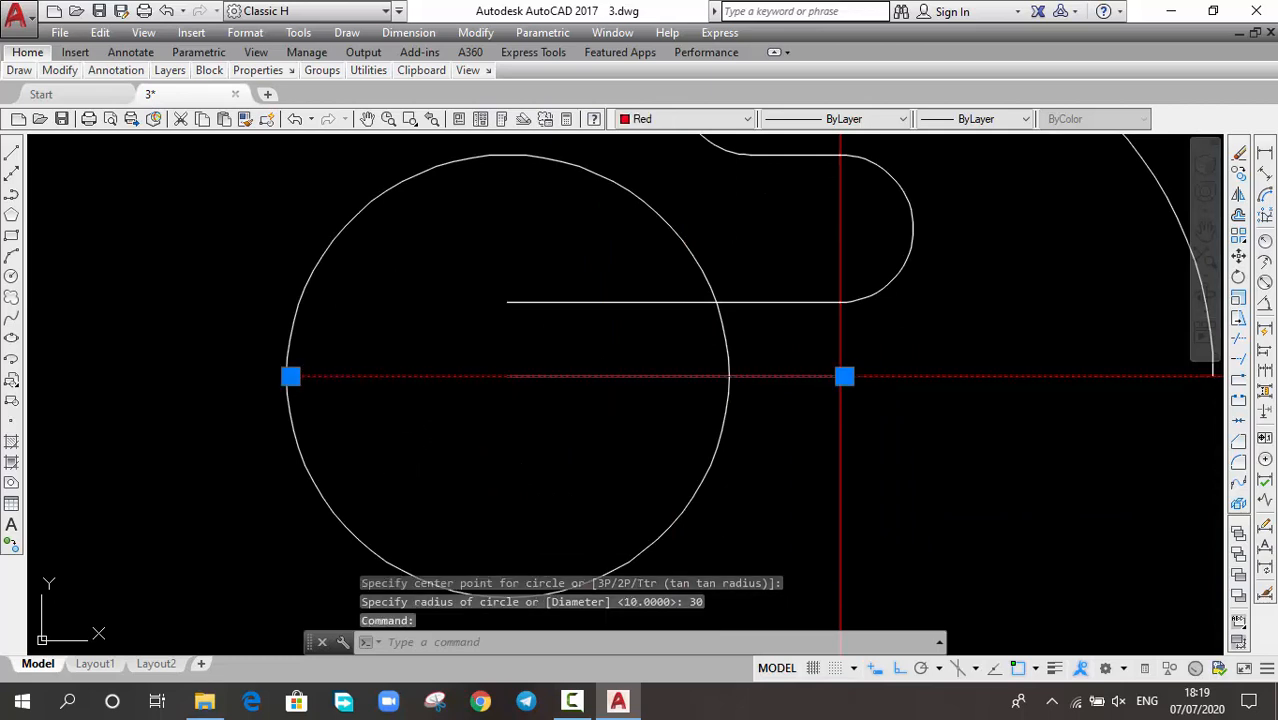
click(290, 376)
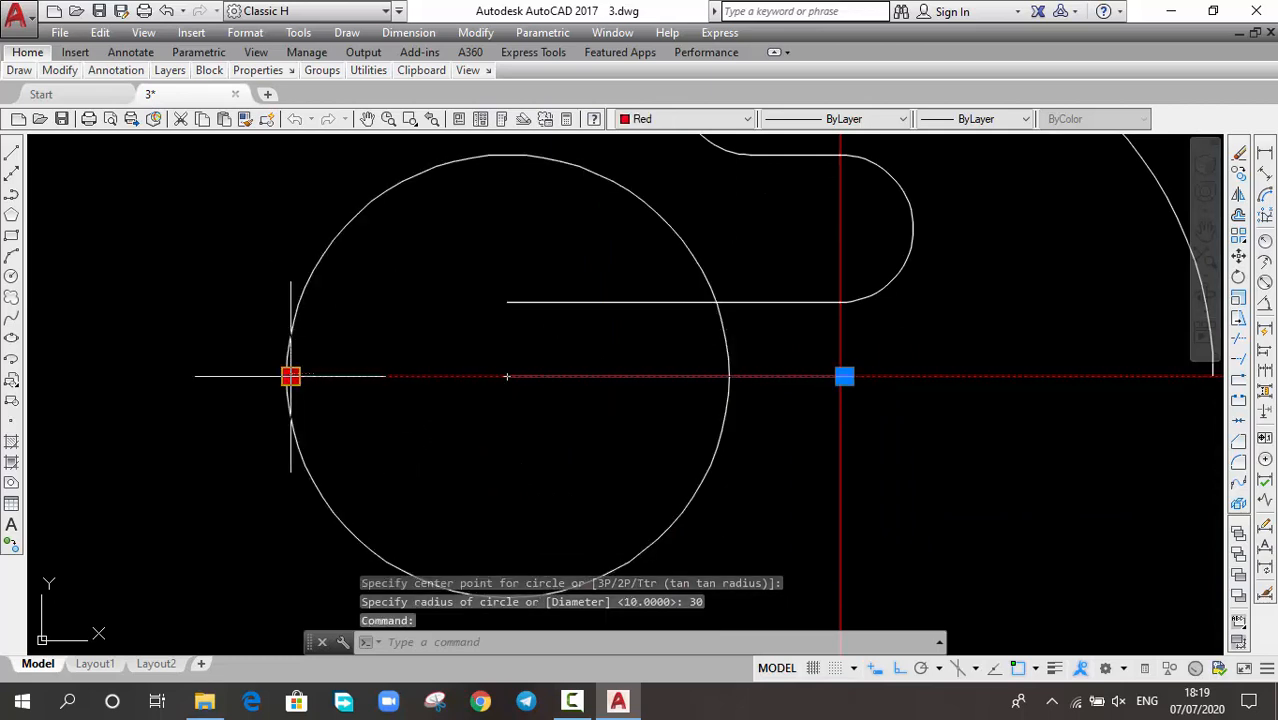
click(137, 376)
scroll(550, 446, down, 2)
middle_drag(594, 469, 488, 465)
middle_drag(573, 517, 547, 543)
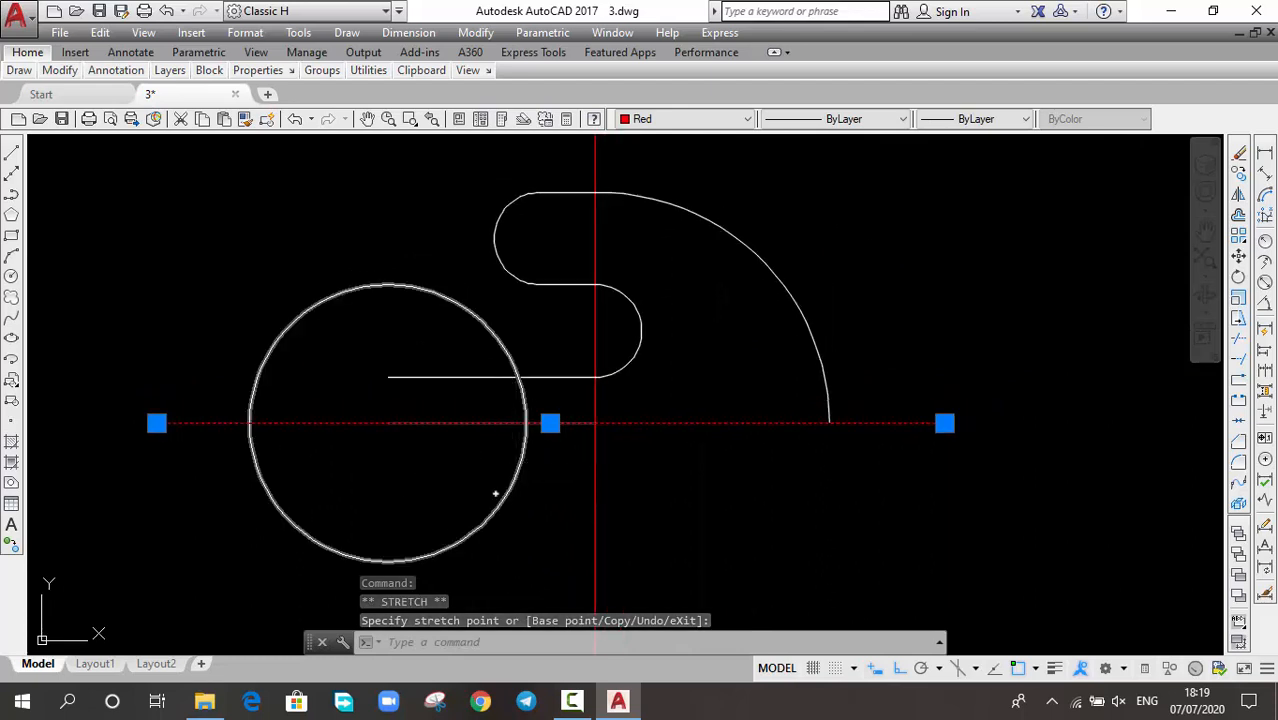
key(Escape)
Trim the R30 circle's lower half and its short right piece between the centre line and the neck line.
text(tr)
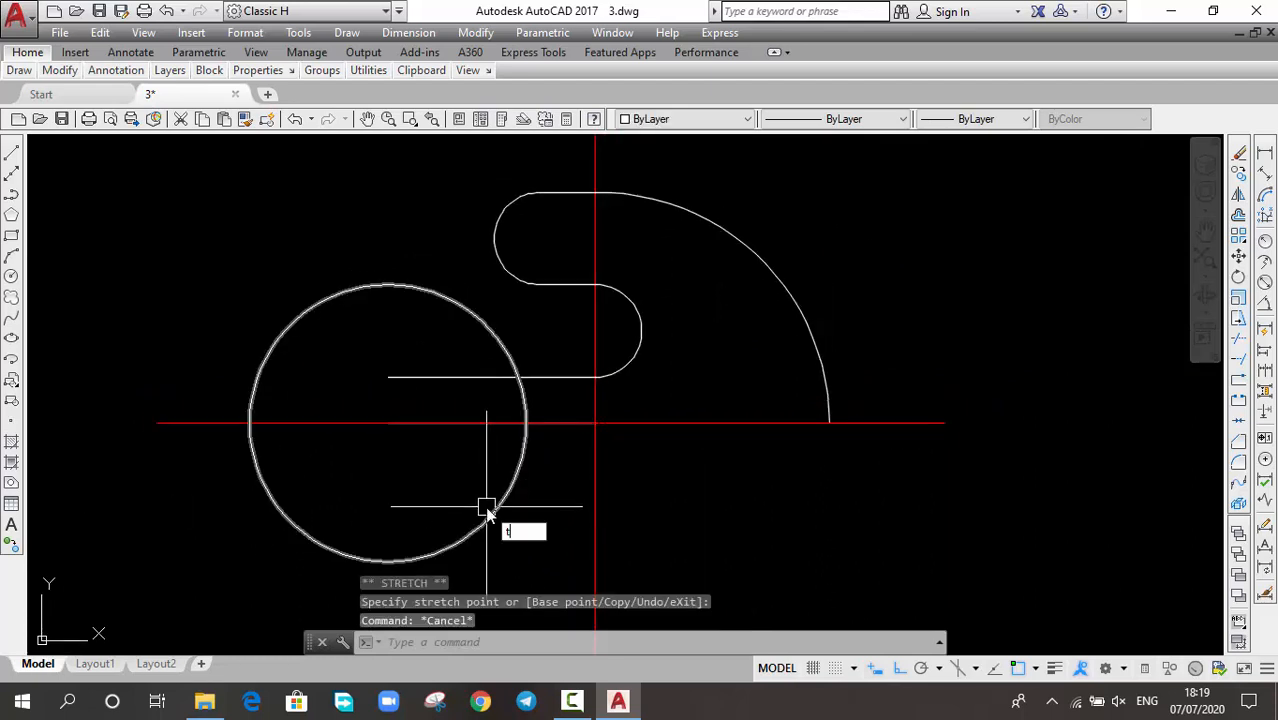
key(Return)
key(Return)
click(489, 512)
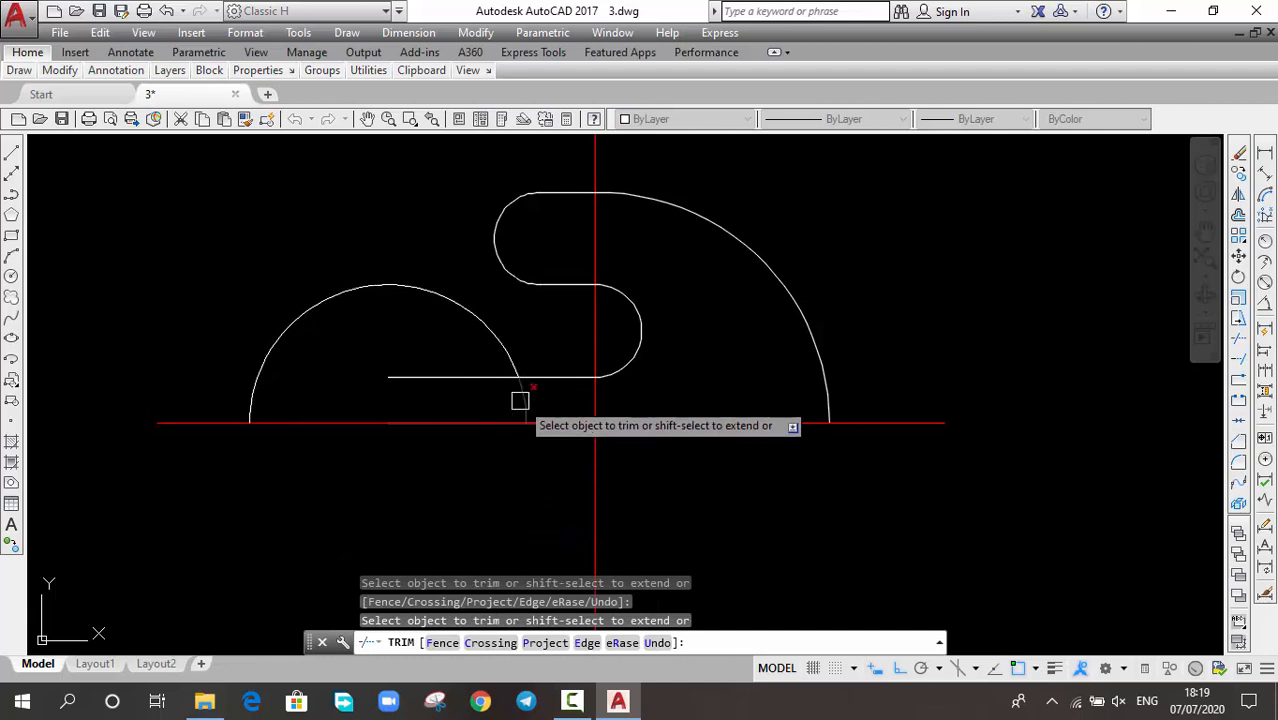
key(Escape)
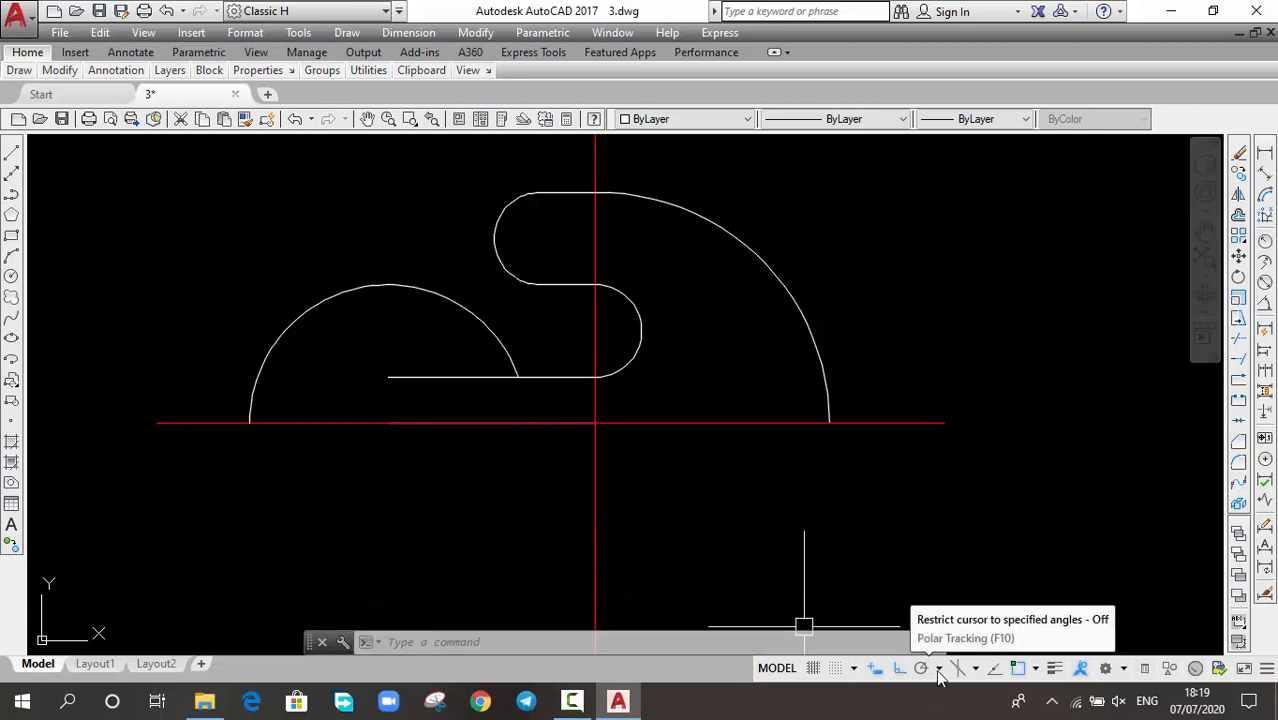
text(l)
key(Return)
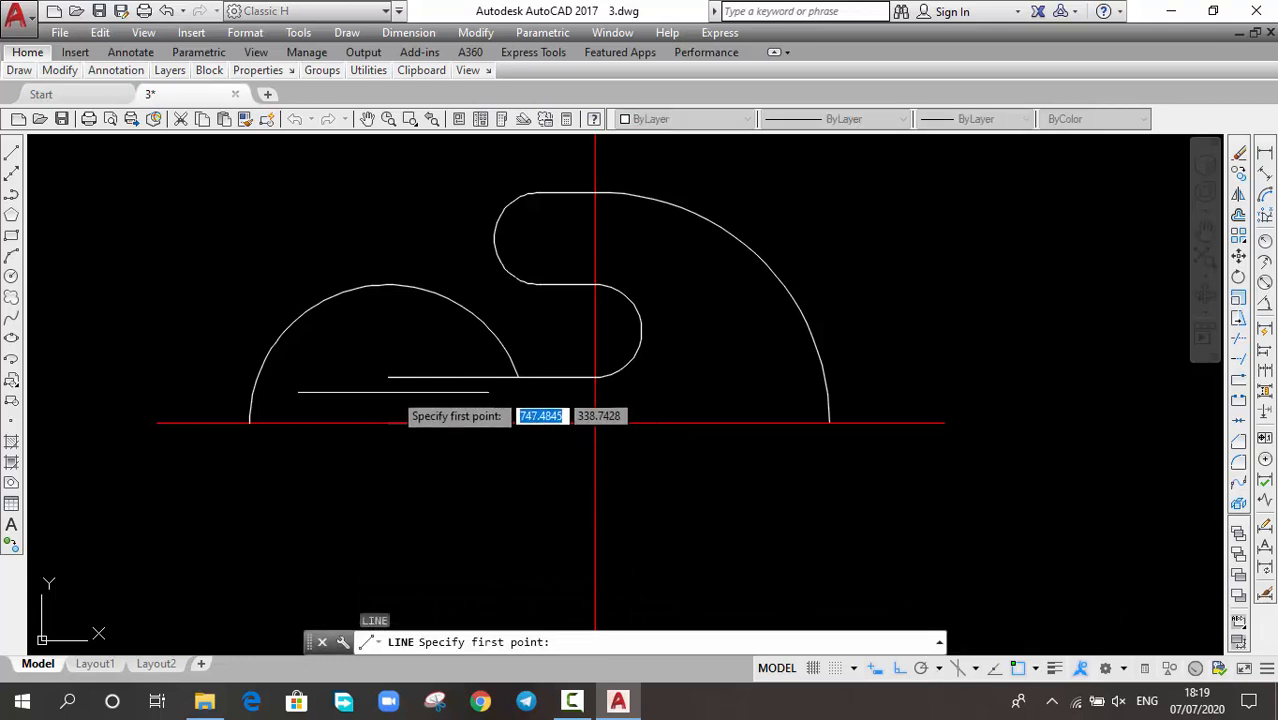
click(388, 377)
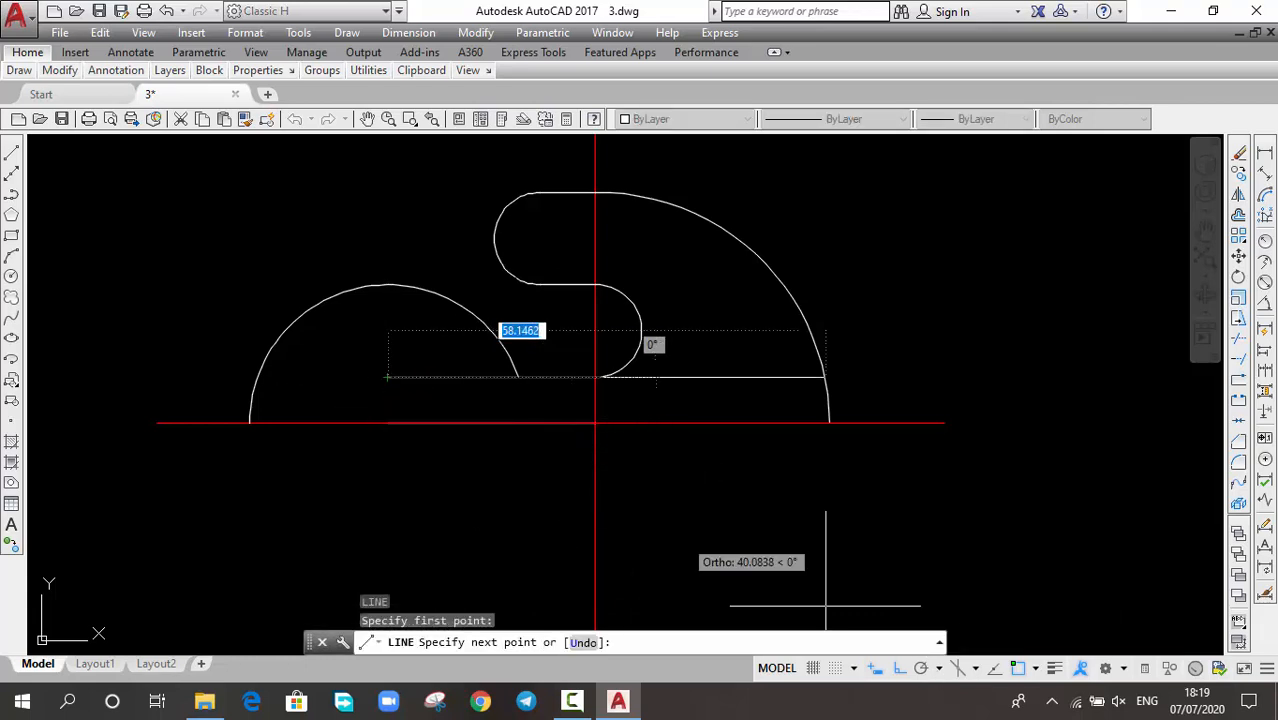
click(939, 668)
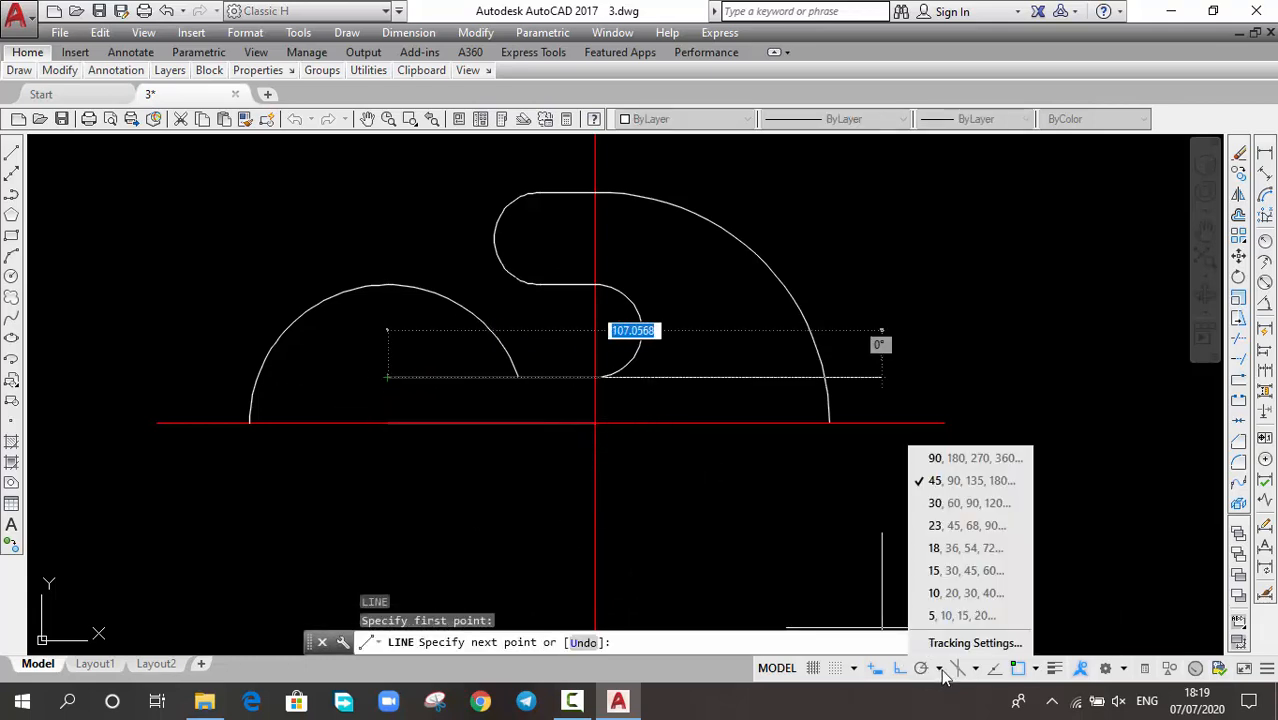
click(939, 483)
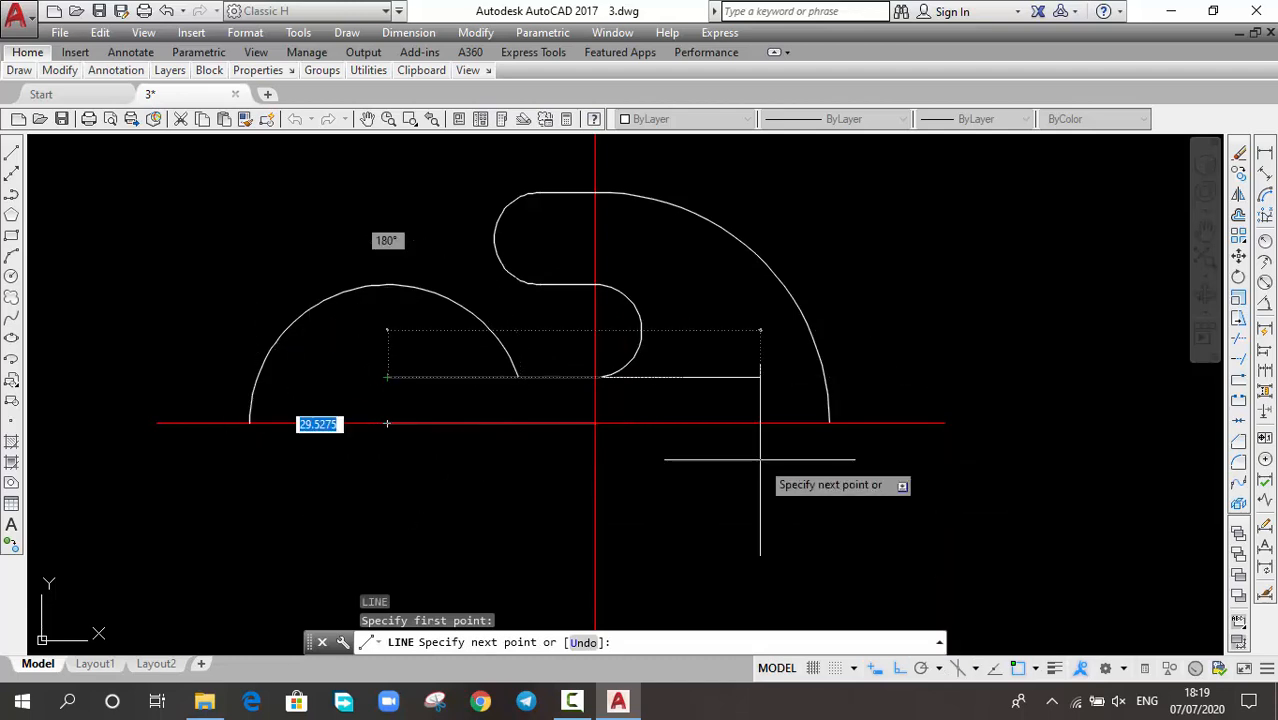
scroll(772, 458, down, 3)
mouse_move(866, 465)
middle_down()
mouse_move(605, 485)
mouse_move(161, 484)
middle_up()
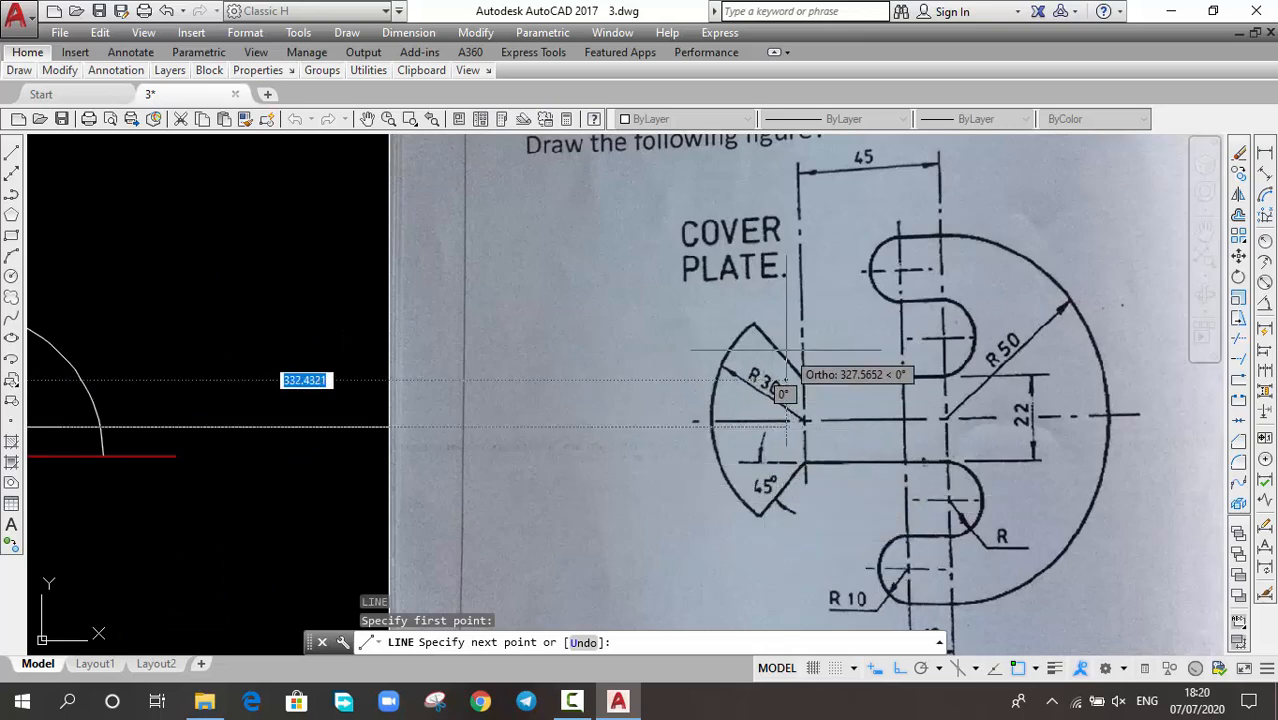
key(Escape)
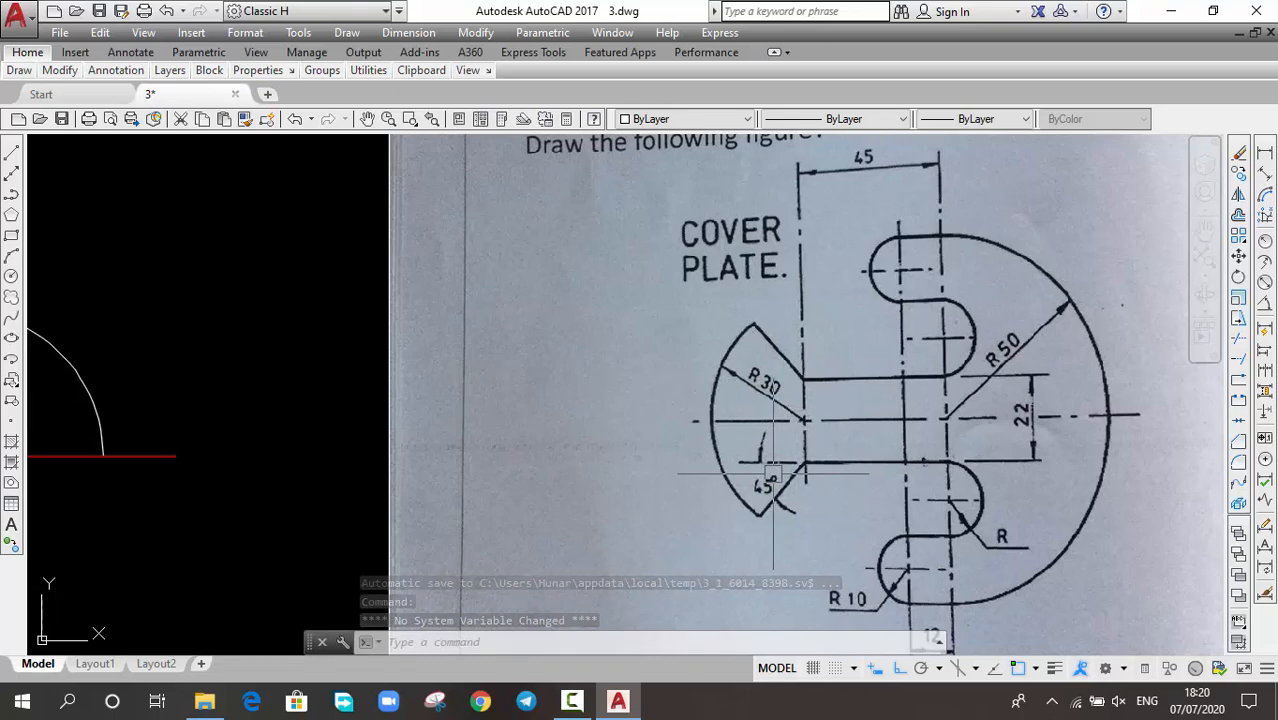
Draw a line at 135° from the neck line's left end past the R30 arc, with Ortho off and 45° polar tracking on.
scroll(585, 442, down, 3)
middle_drag(585, 442, 904, 453)
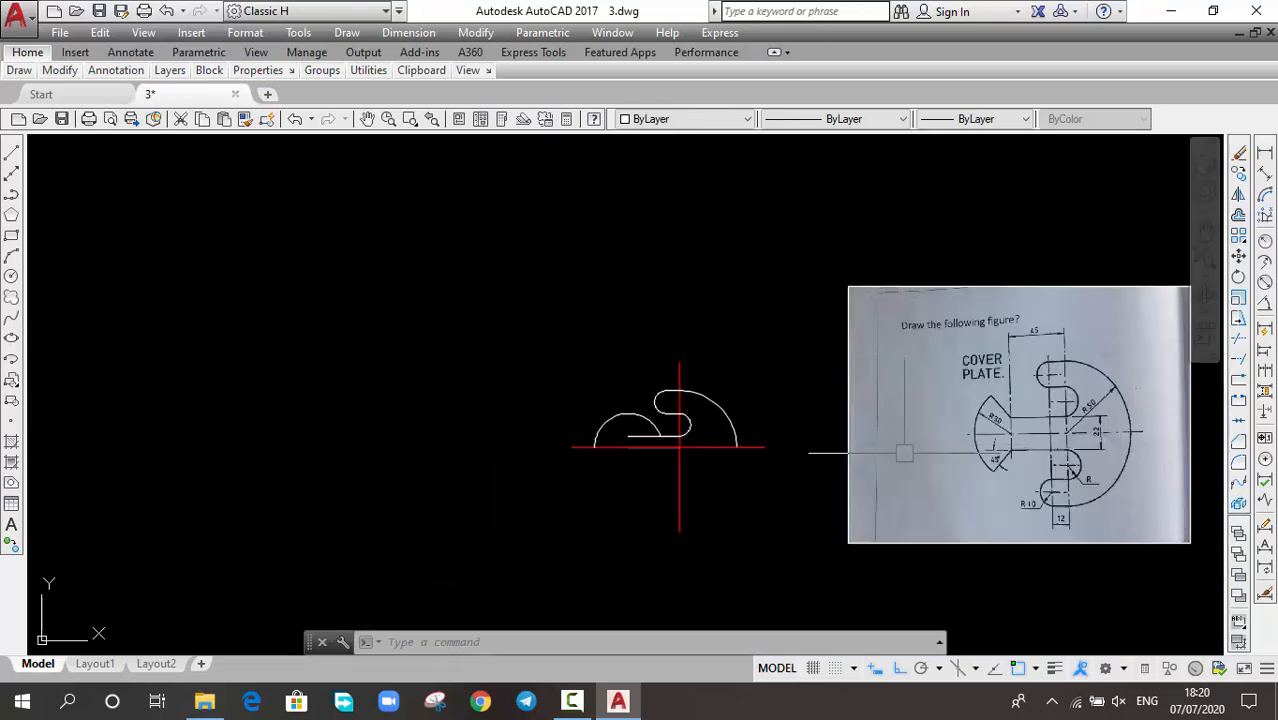
scroll(642, 452, up, 6)
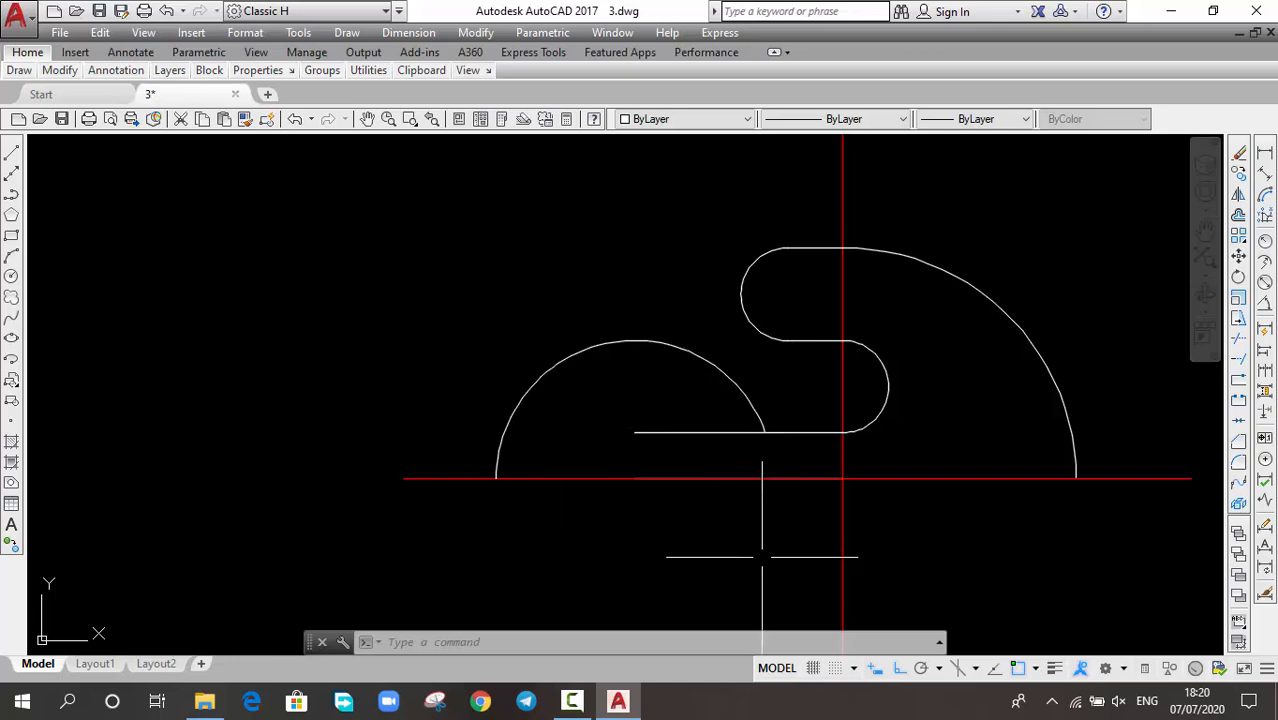
key(l)
key(Return)
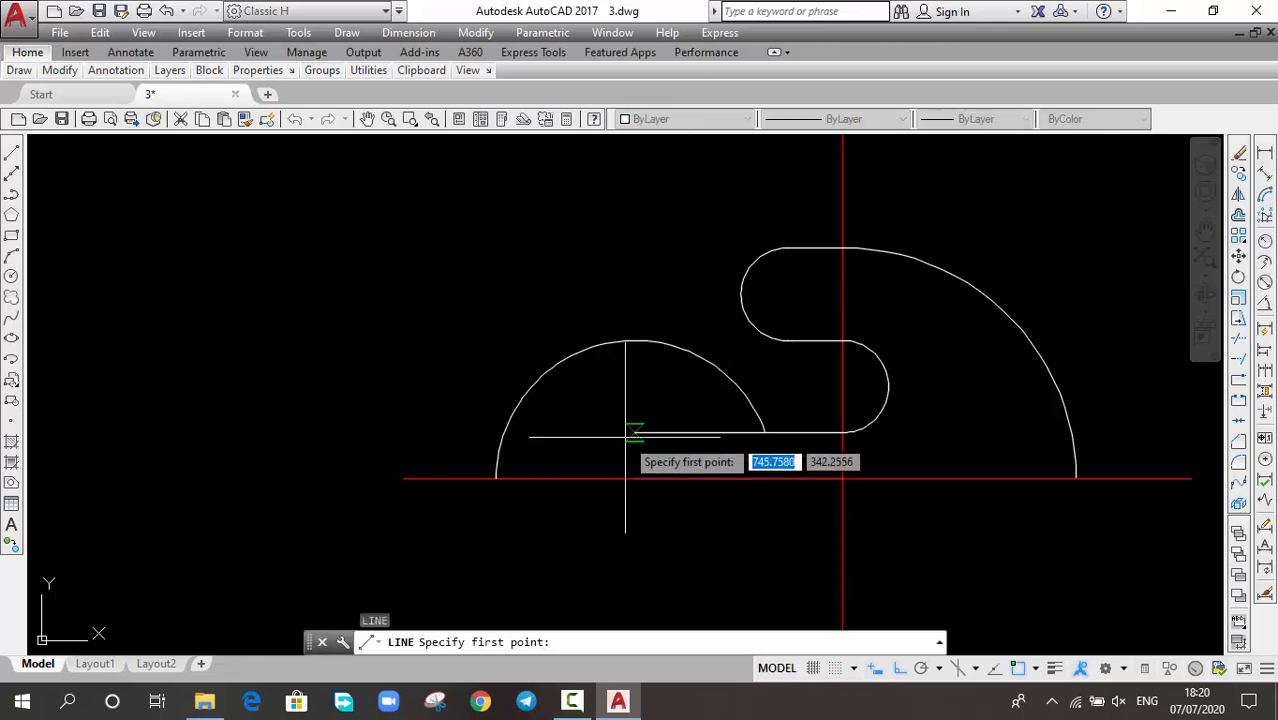
click(634, 432)
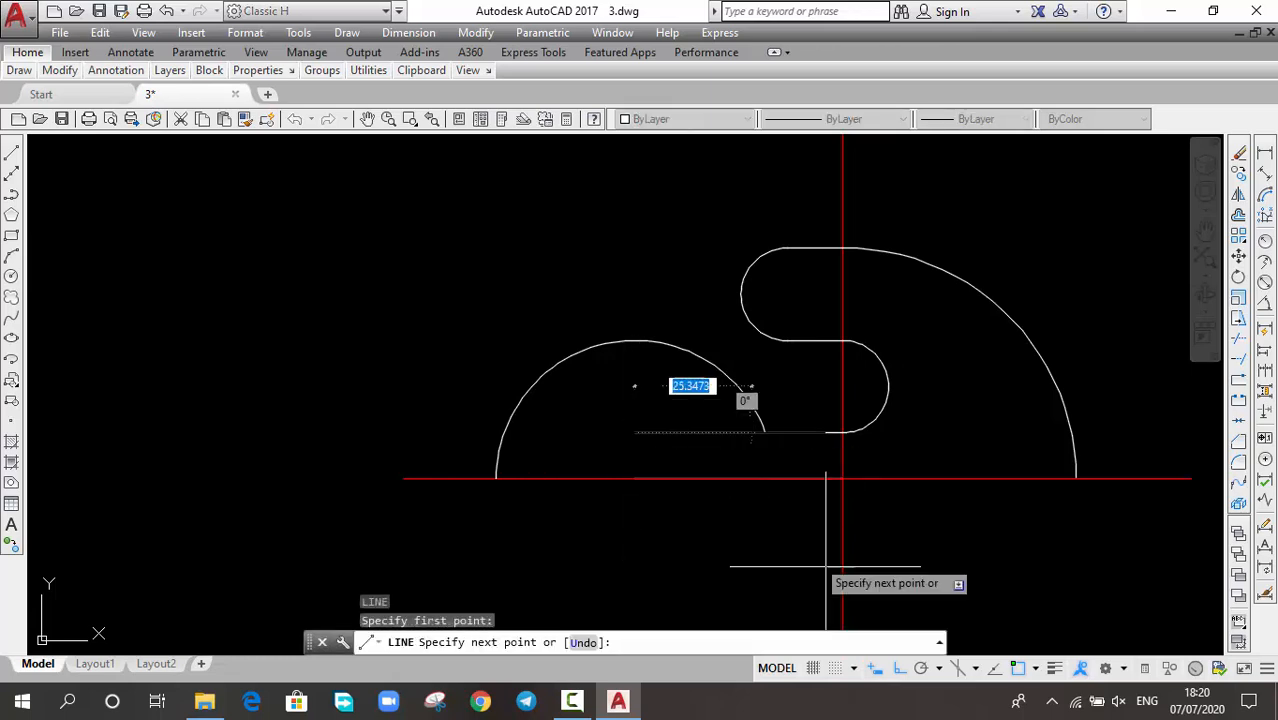
click(940, 668)
click(958, 482)
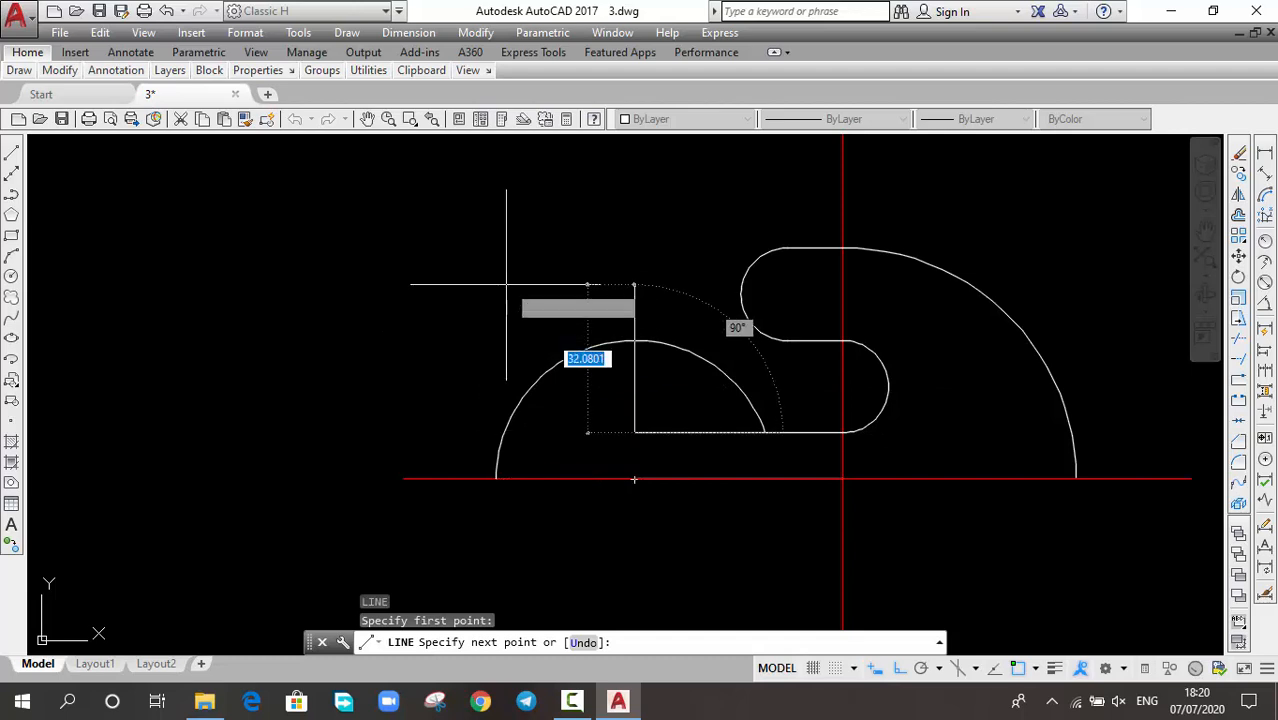
click(902, 668)
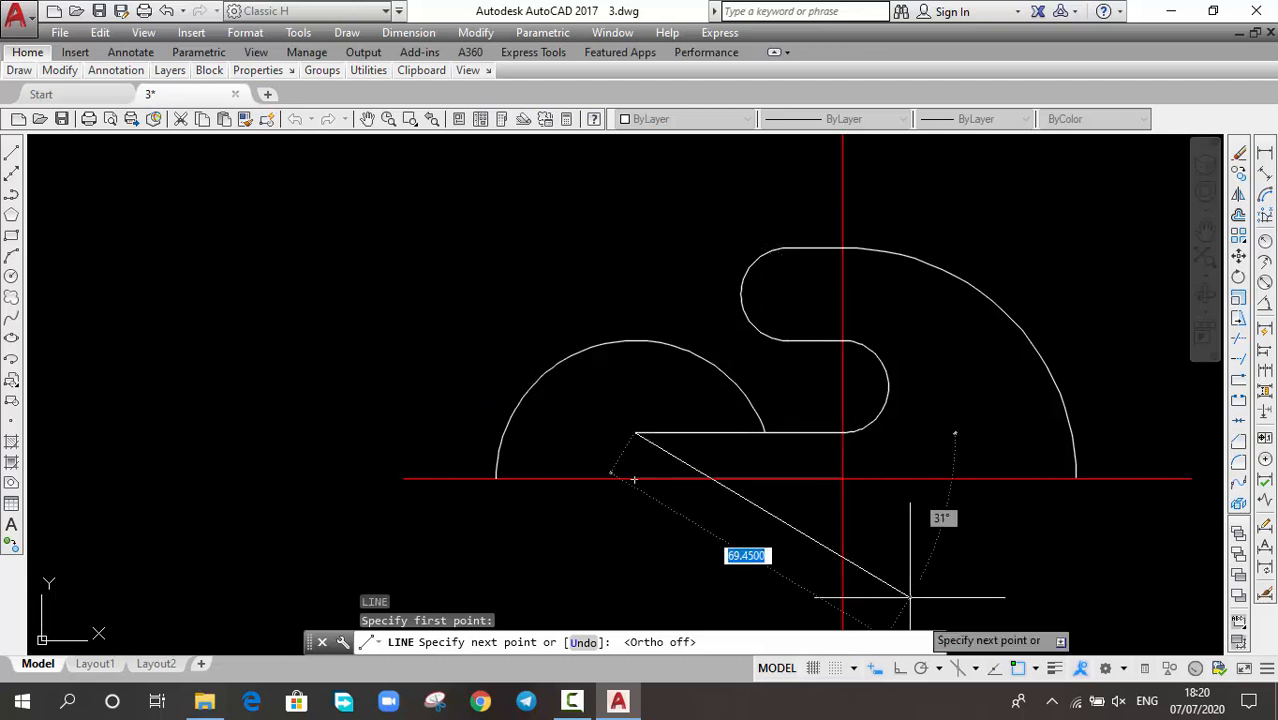
click(939, 669)
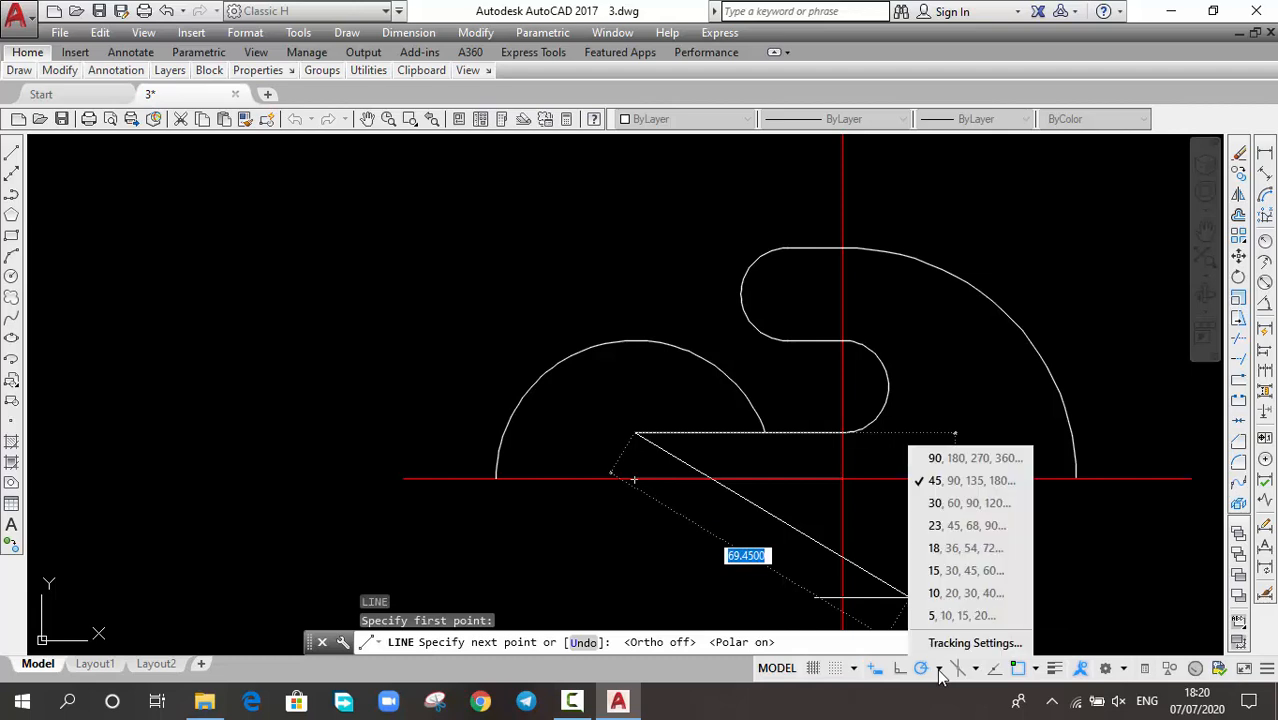
click(939, 669)
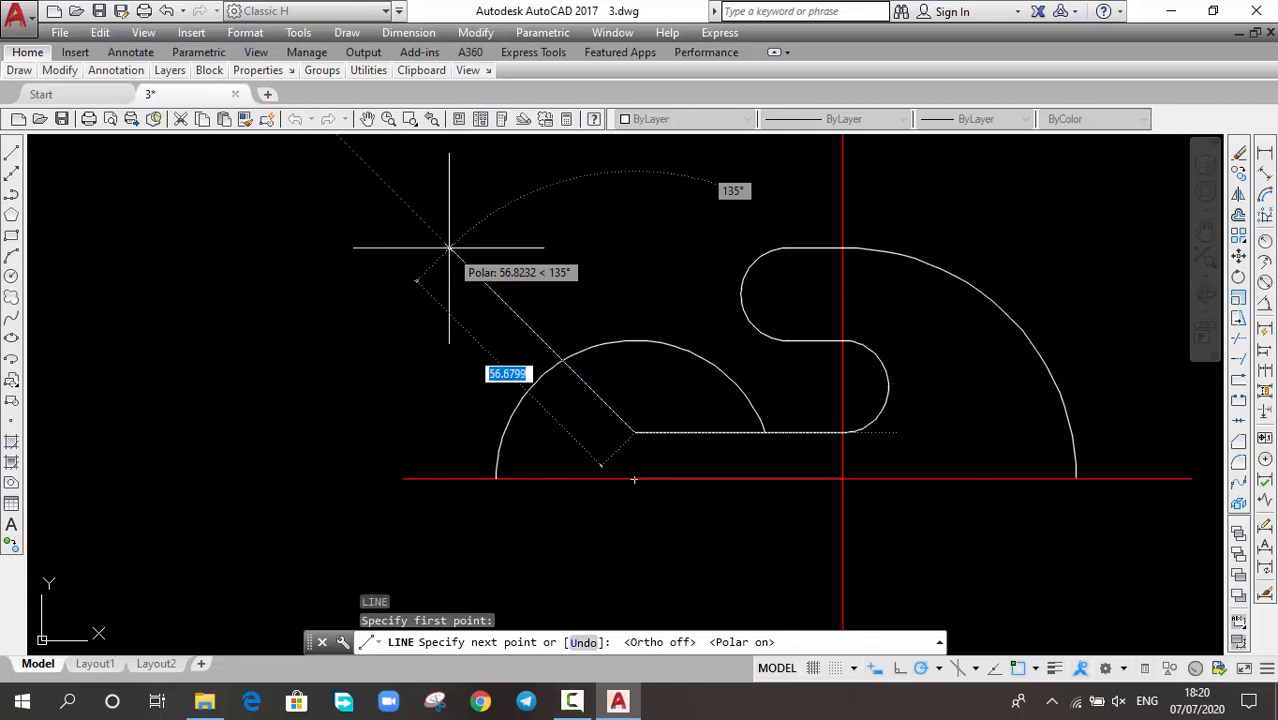
click(455, 253)
key(Escape)
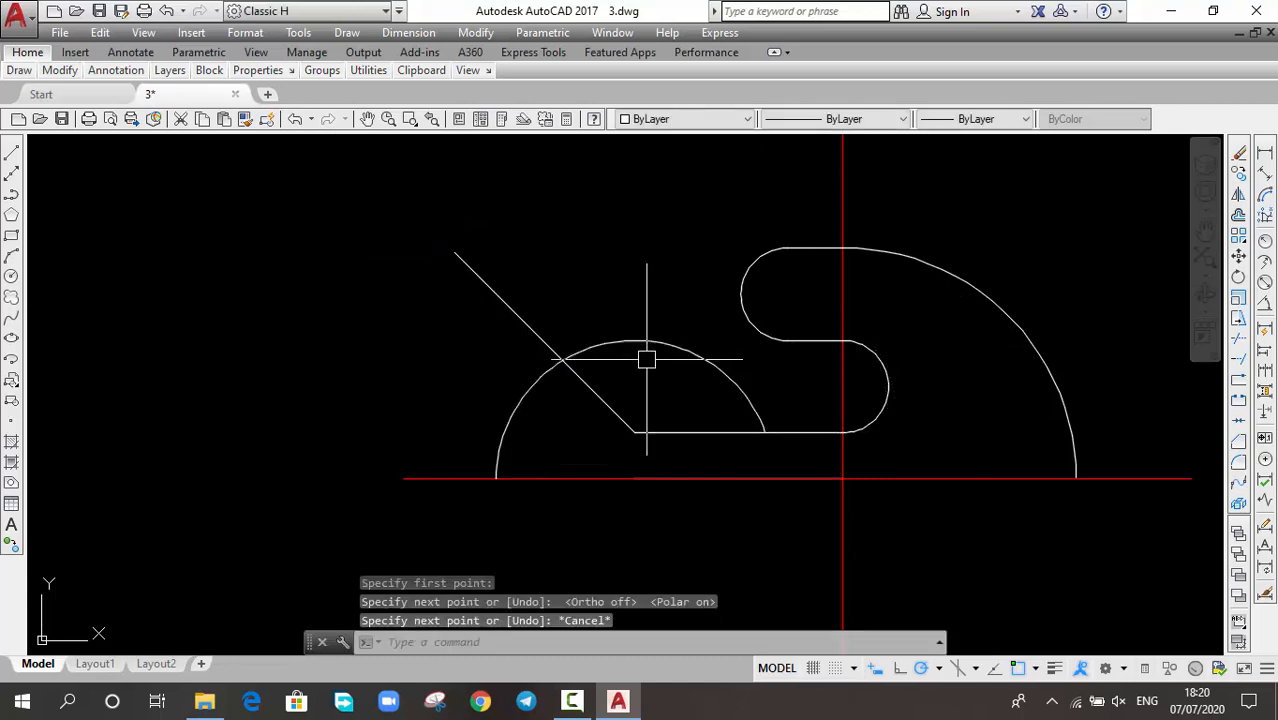
Trim the angled line beyond the R30 arc and the arc portion between the angled line and the neck line.
text(tr)
key(Return)
key(Return)
click(513, 310)
click(656, 343)
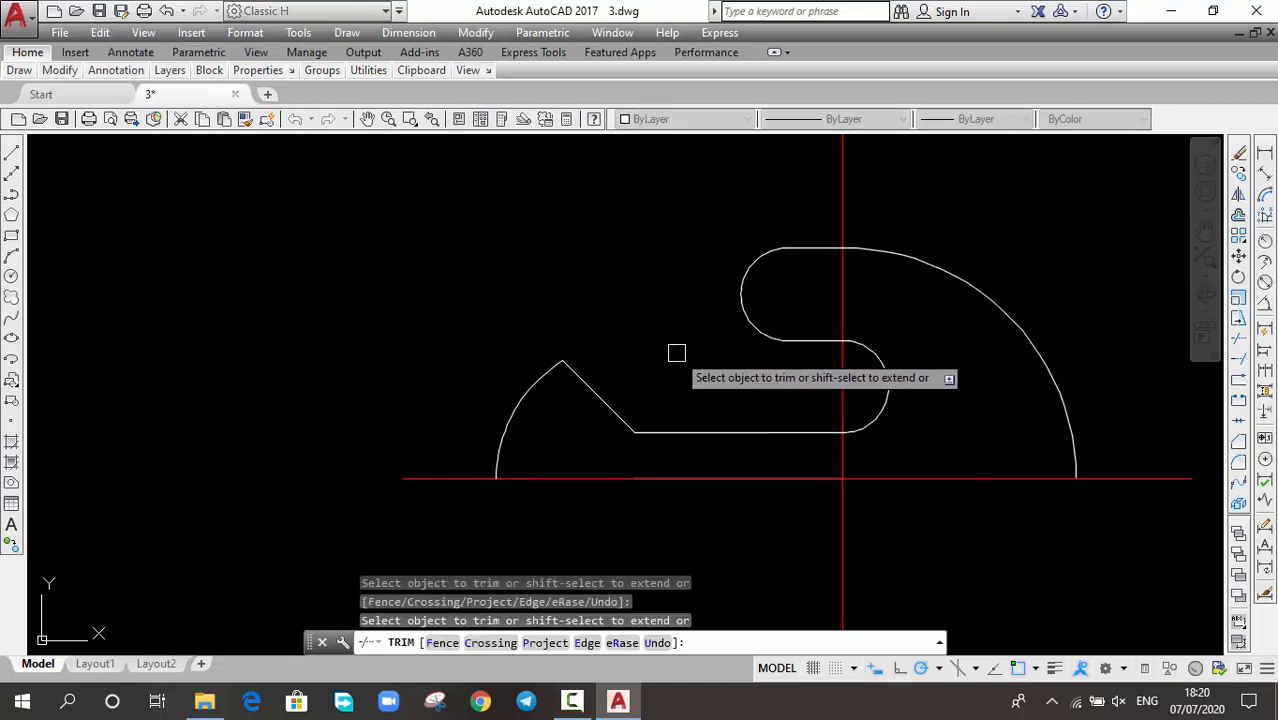
key(Escape)
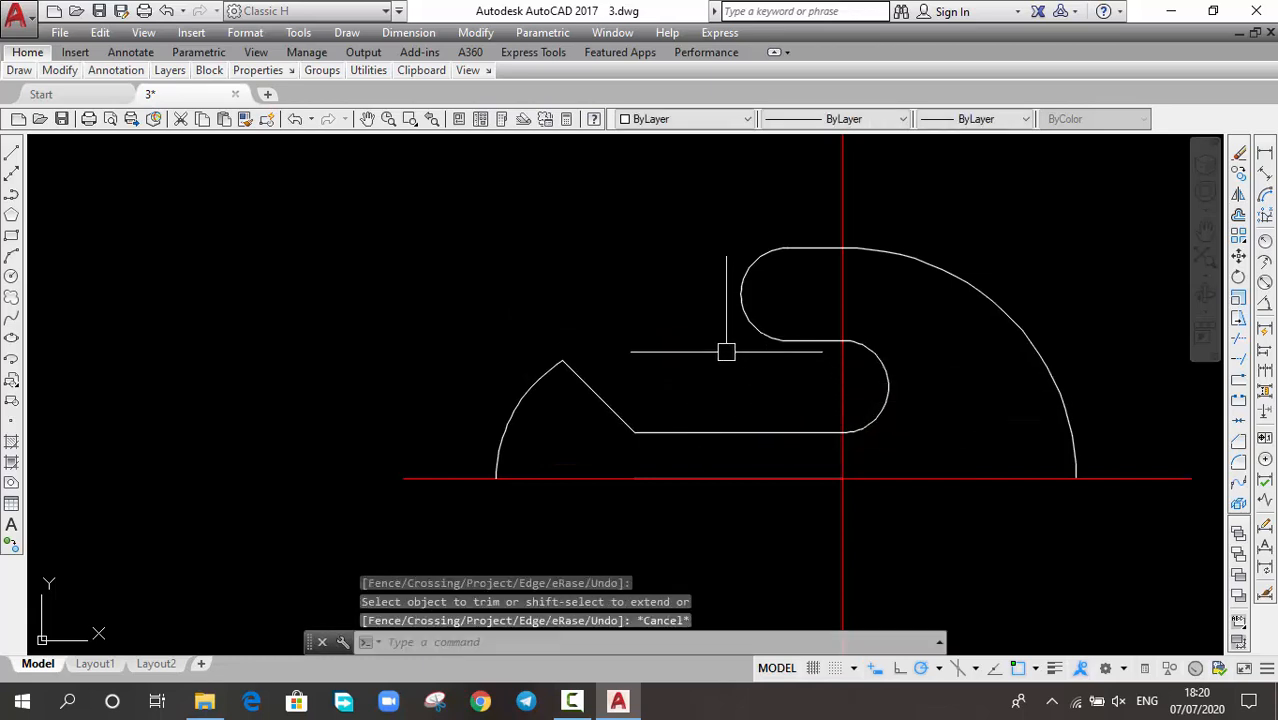
click(936, 265)
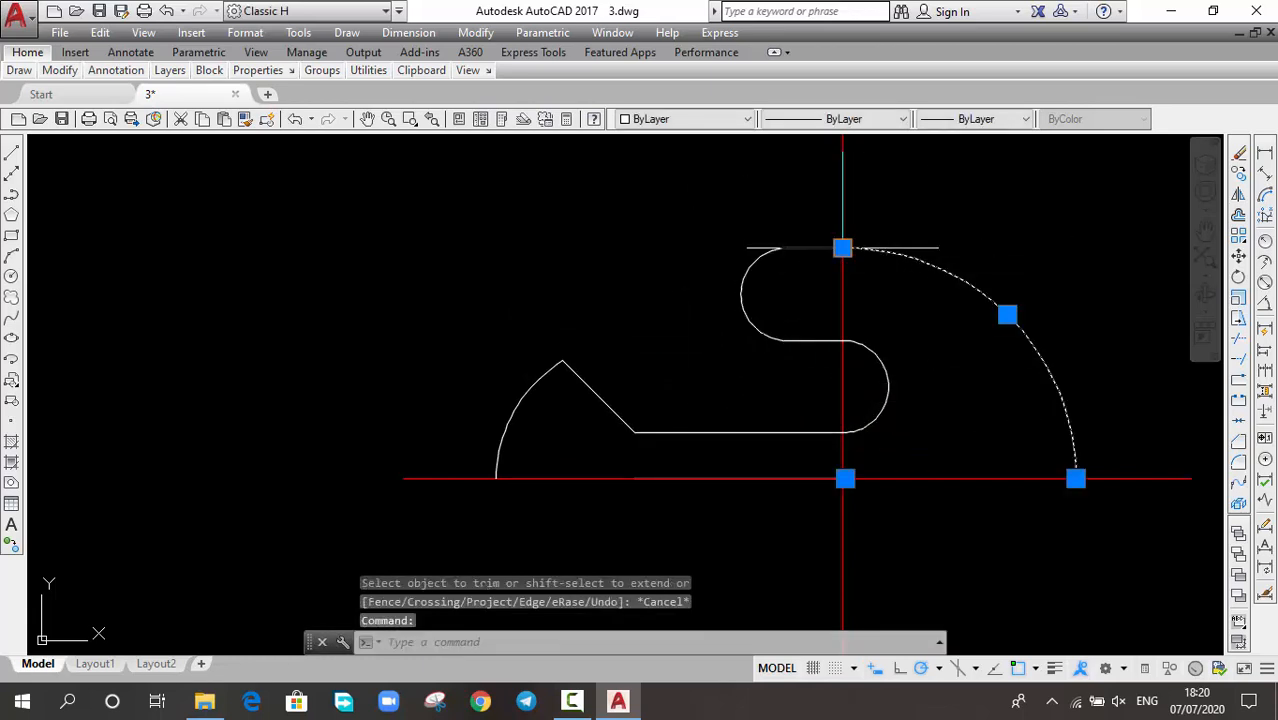
click(805, 251)
click(760, 273)
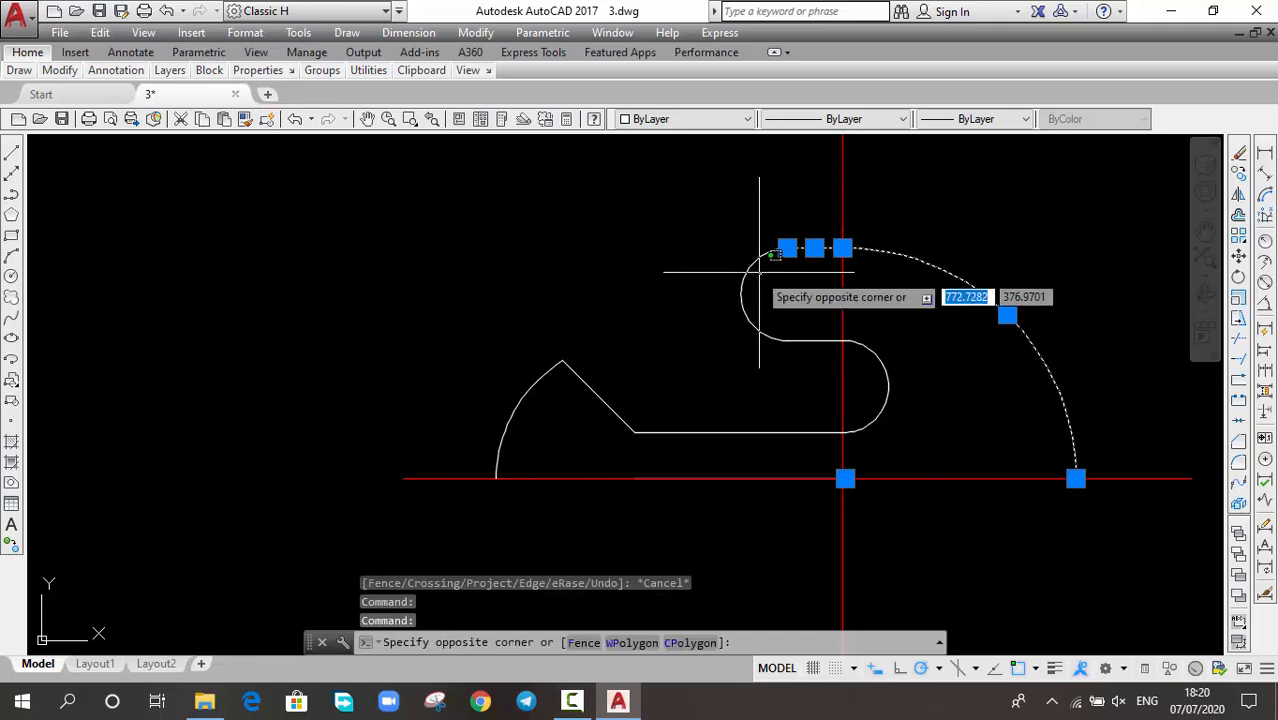
click(830, 341)
click(830, 337)
click(845, 347)
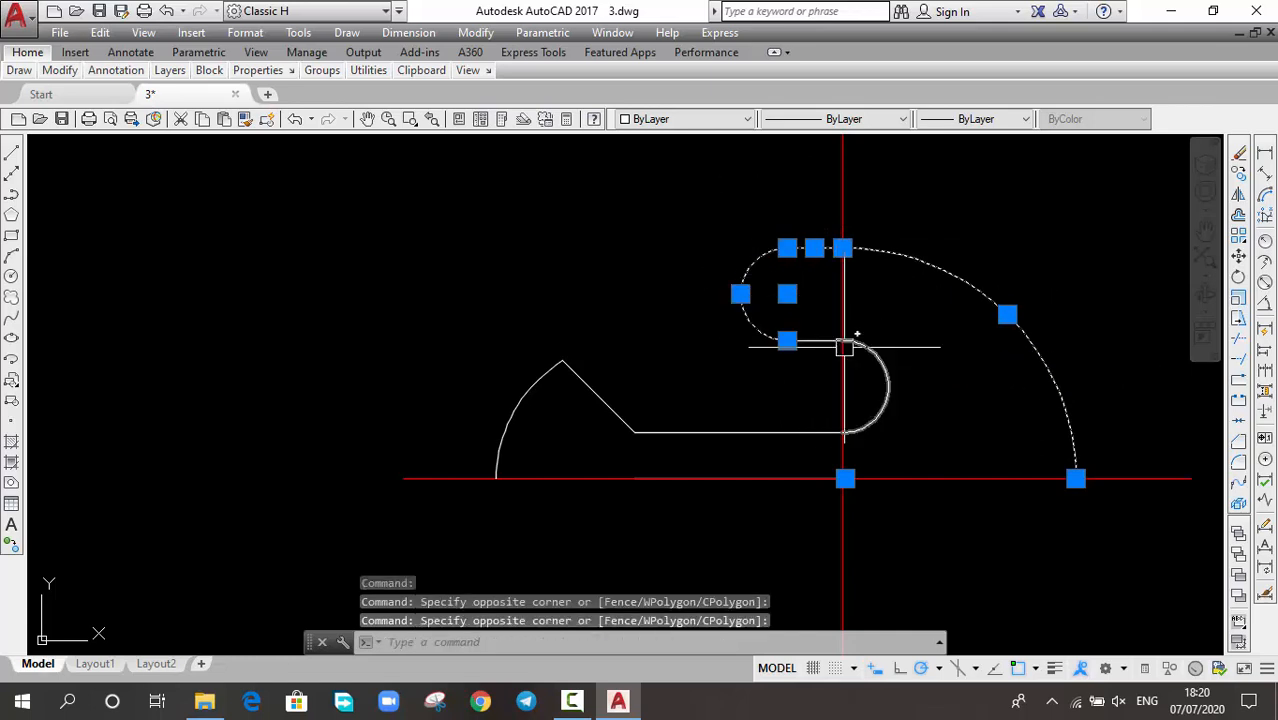
middle_drag(611, 372, 579, 328)
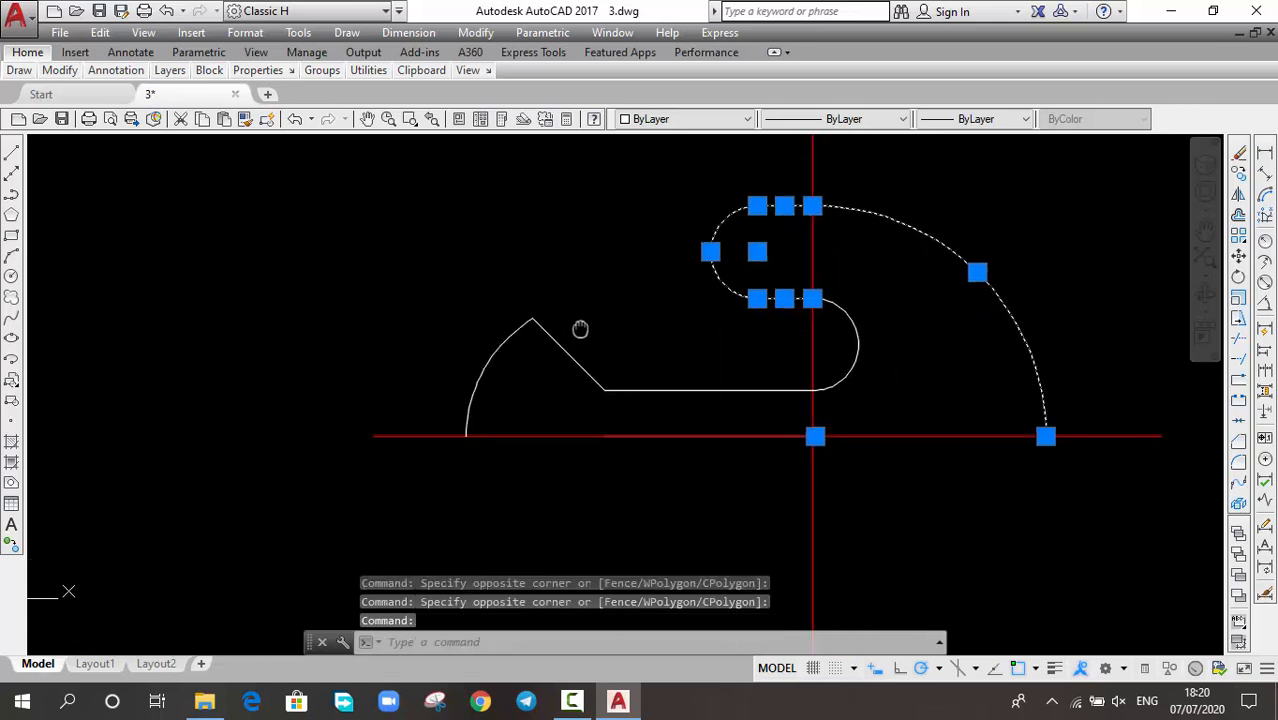
click(412, 549)
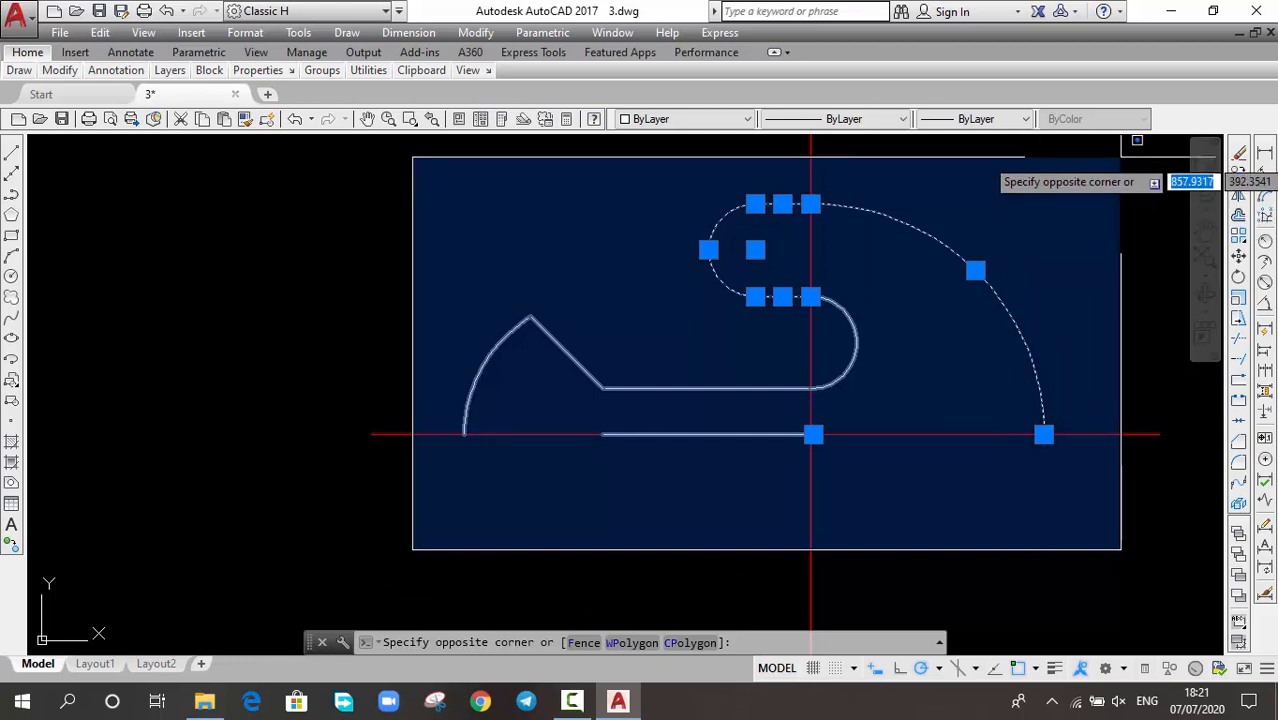
scroll(1121, 156, down, 5)
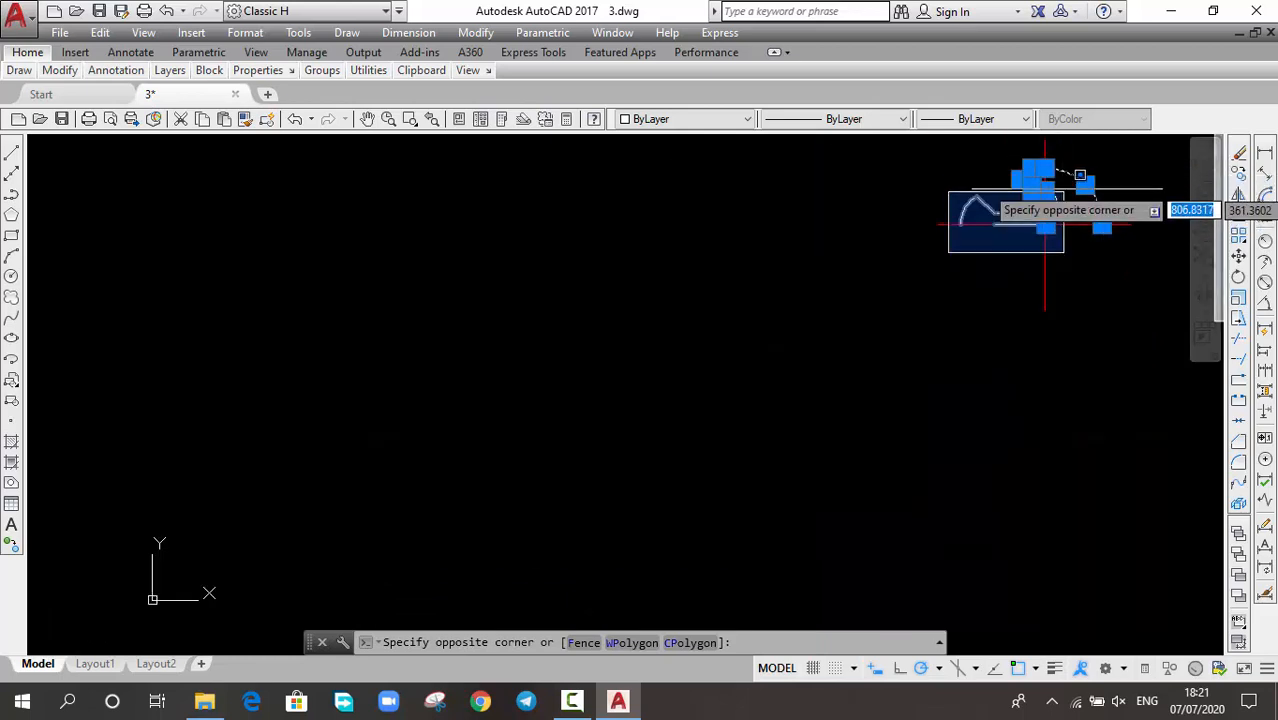
middle_drag(1078, 183, 893, 265)
scroll(845, 391, up, 4)
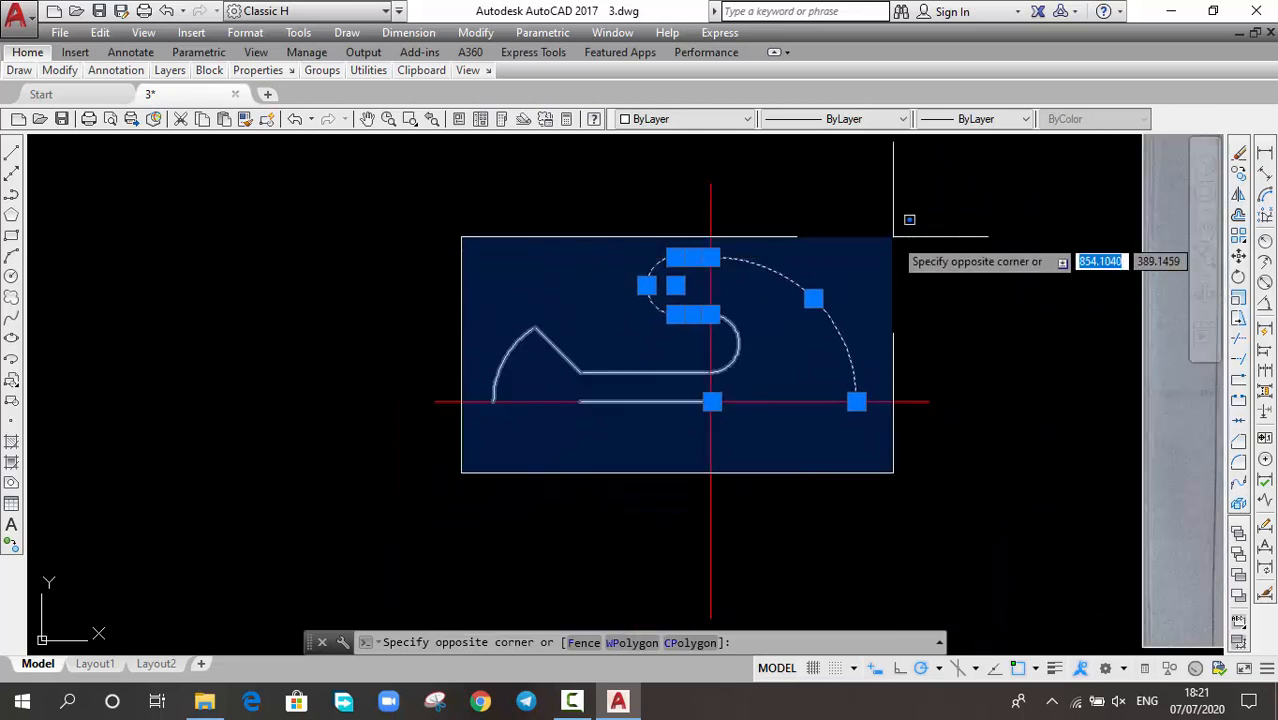
click(903, 225)
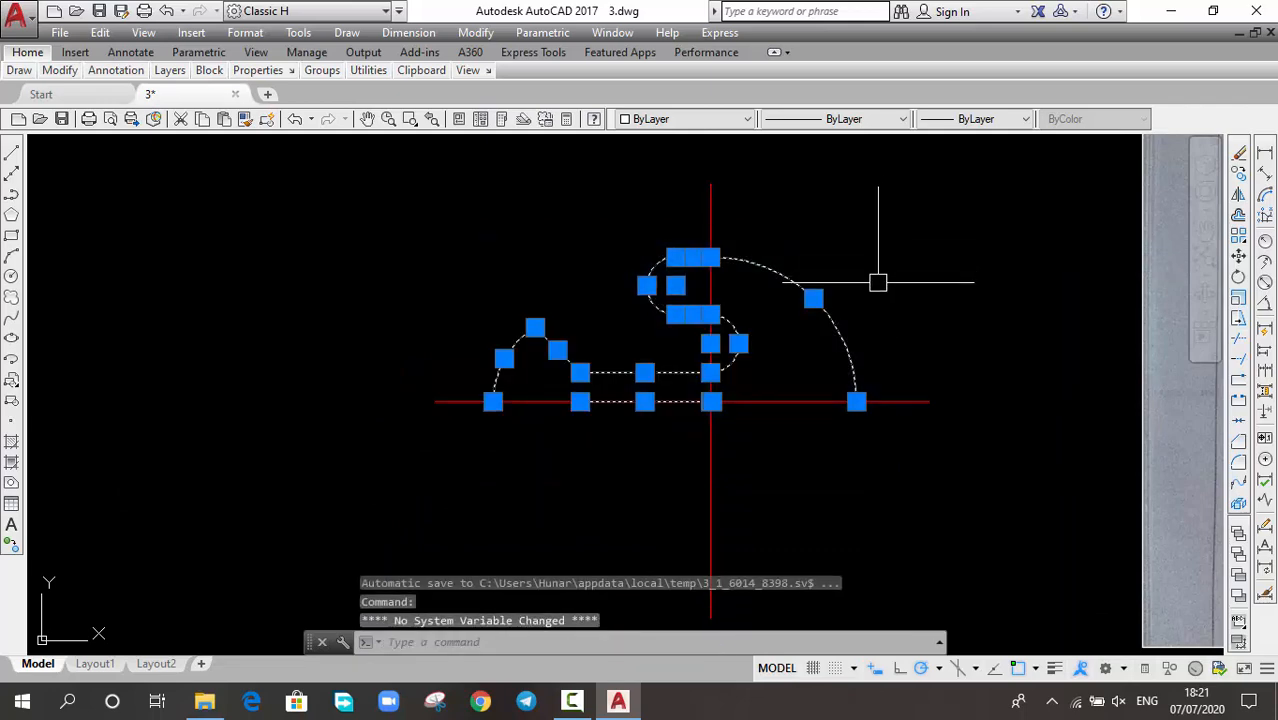
click(918, 224)
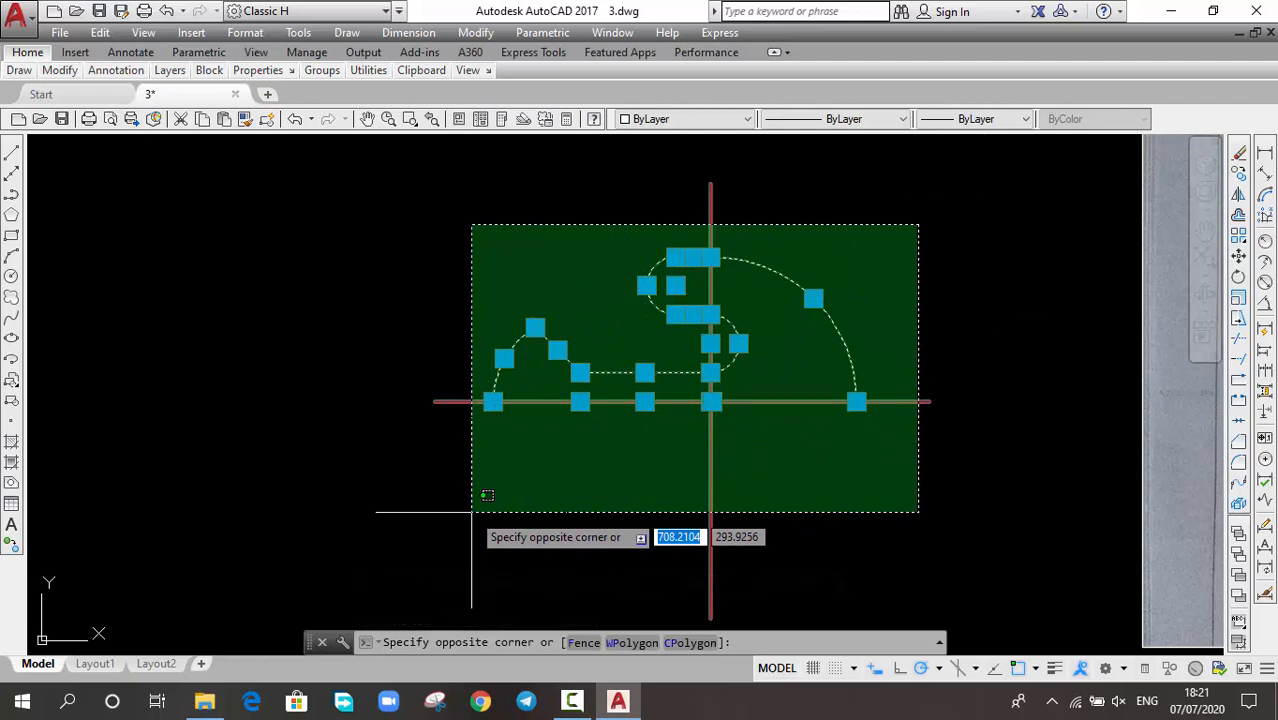
key(Escape)
middle_drag(540, 464, 560, 435)
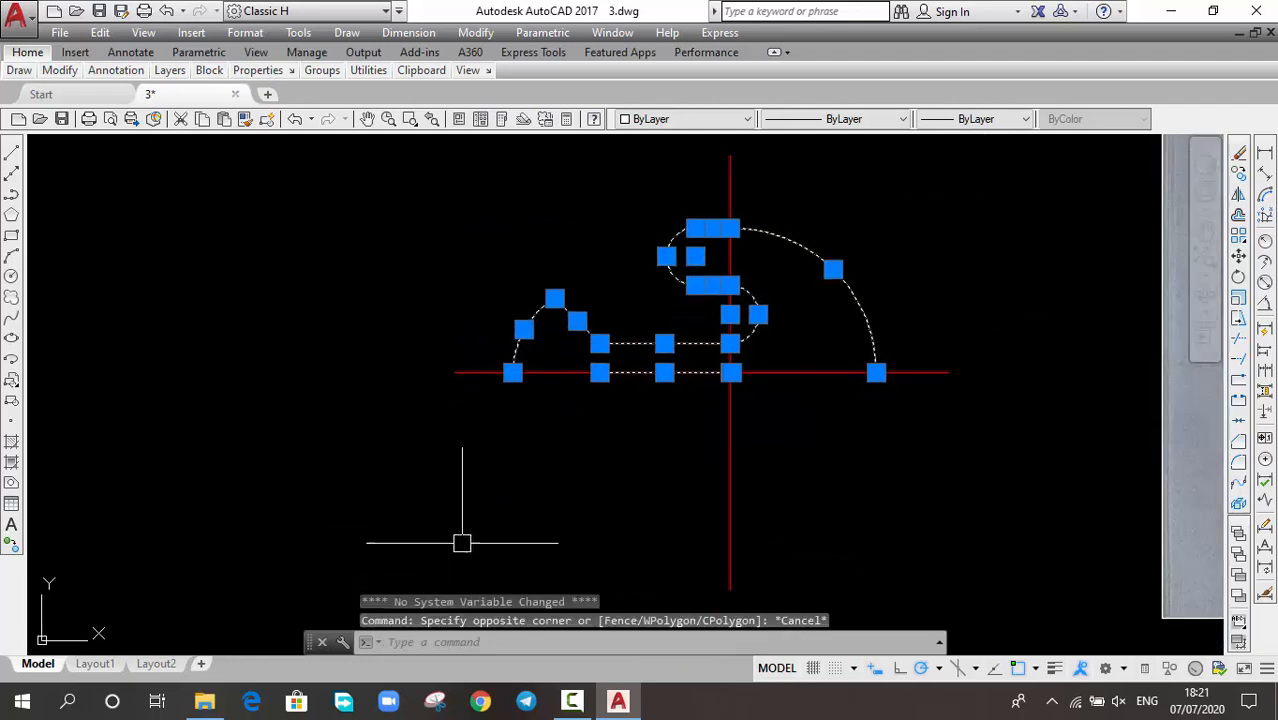
click(404, 577)
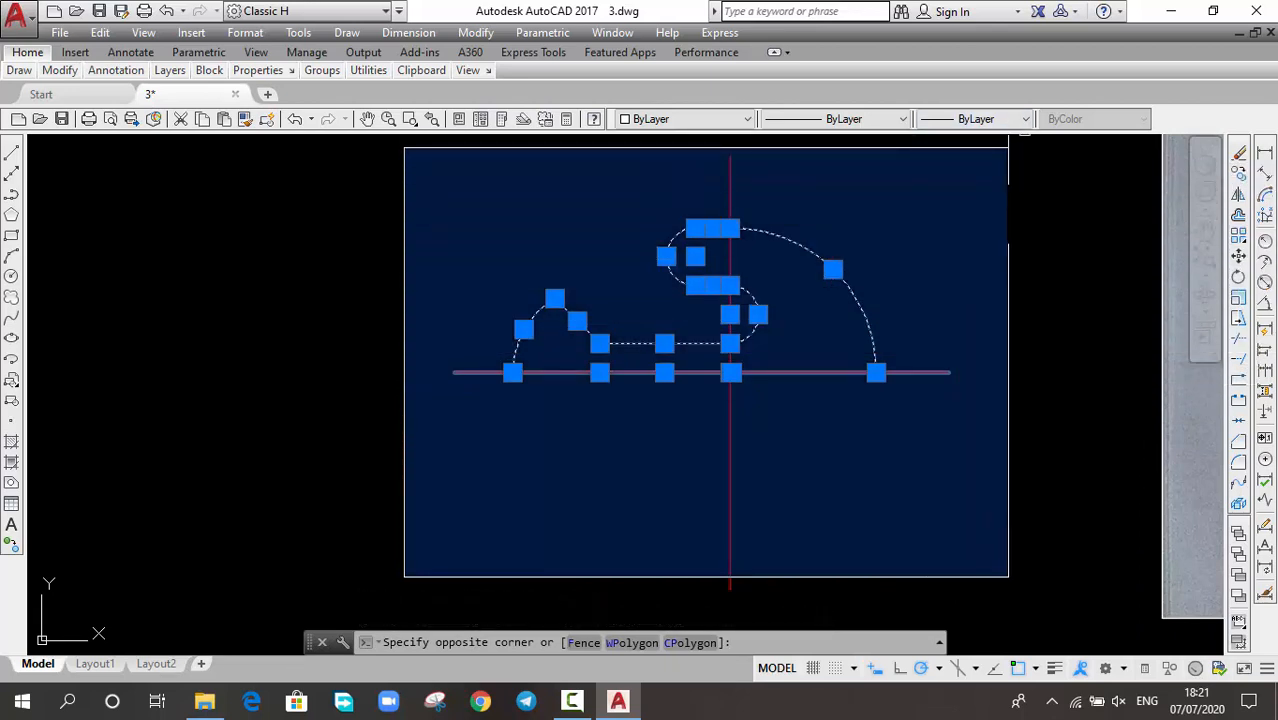
click(1008, 148)
key(Escape)
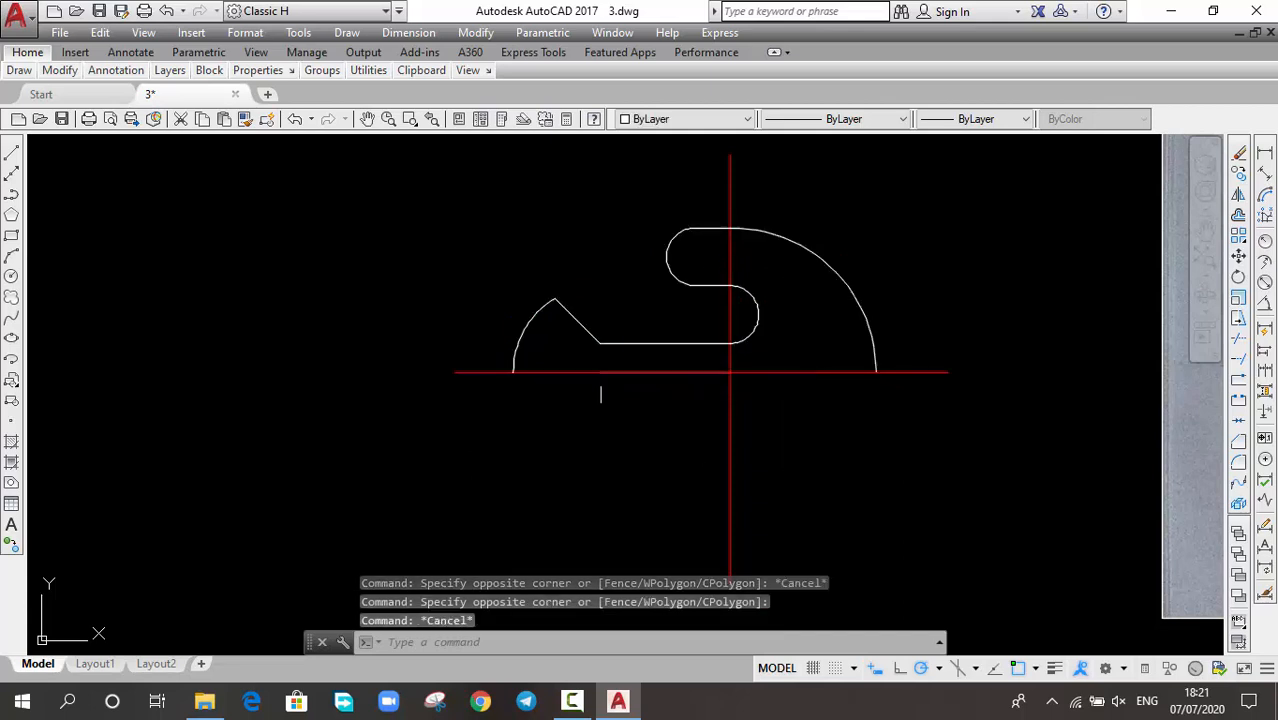
Mirror the whole white upper-half profile about the red horizontal centre line, keeping the source objects.
click(475, 490)
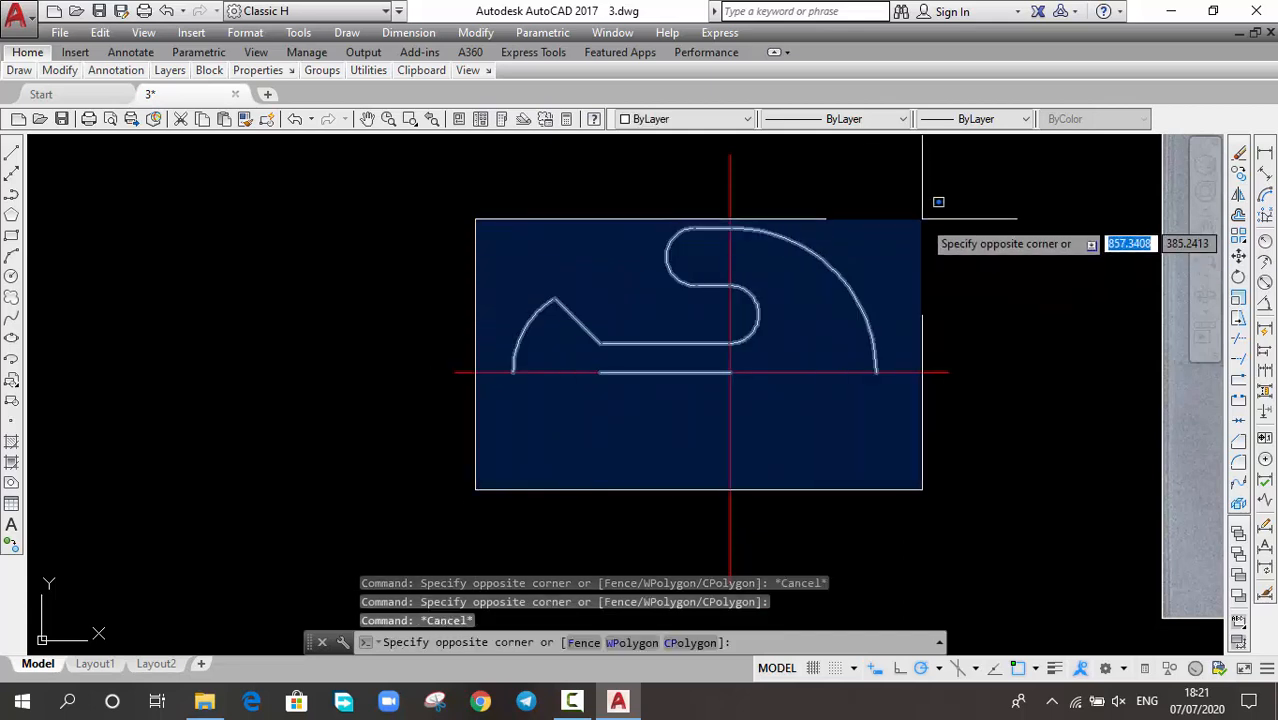
click(922, 218)
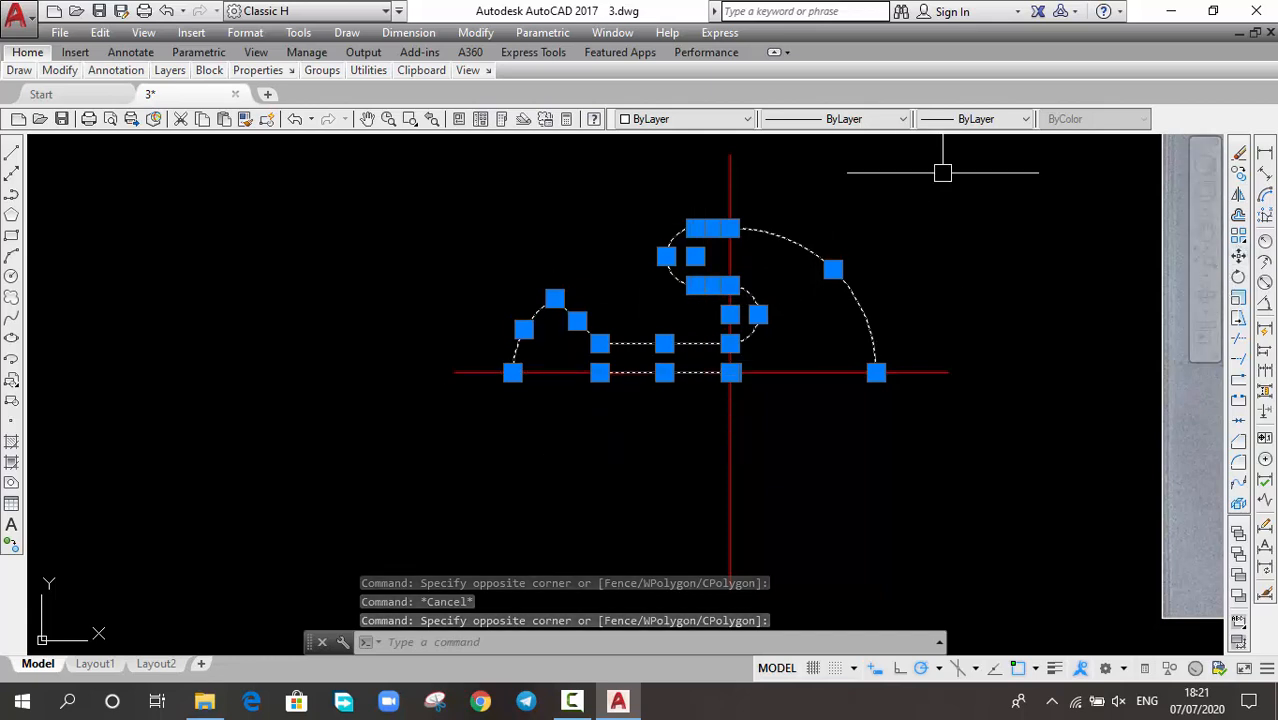
click(470, 505)
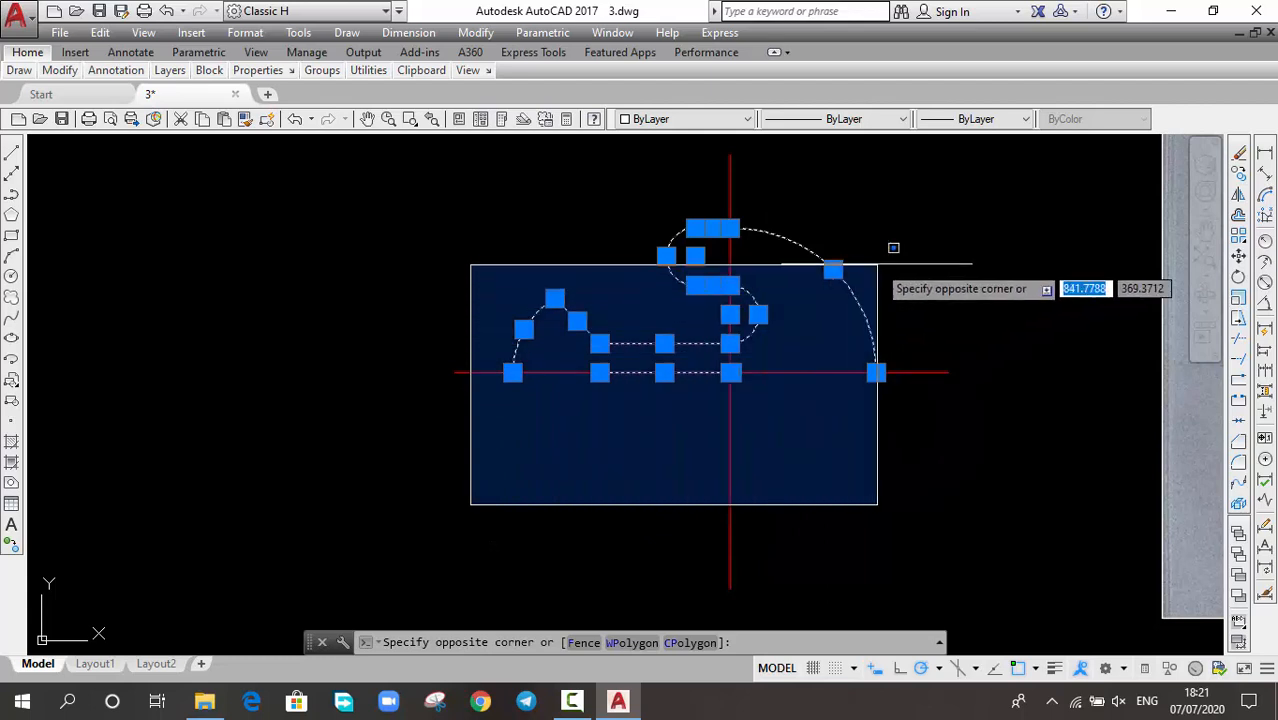
click(910, 202)
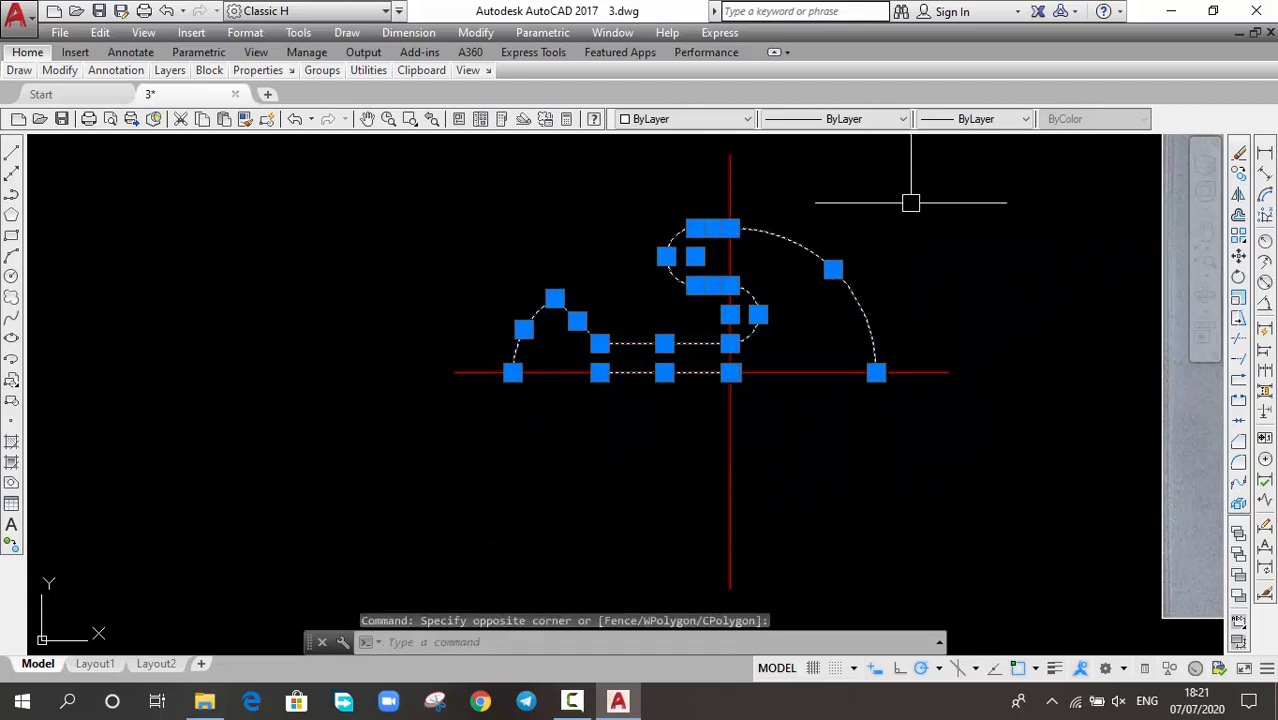
click(1239, 198)
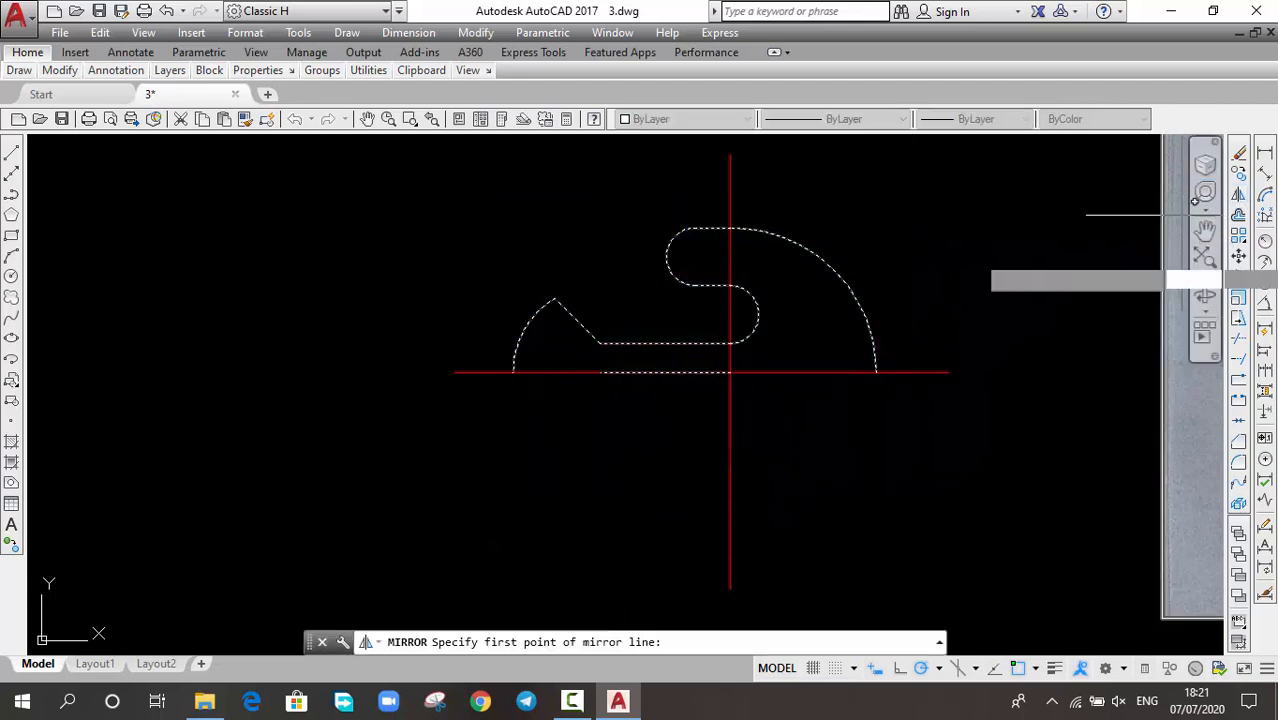
click(876, 372)
click(732, 372)
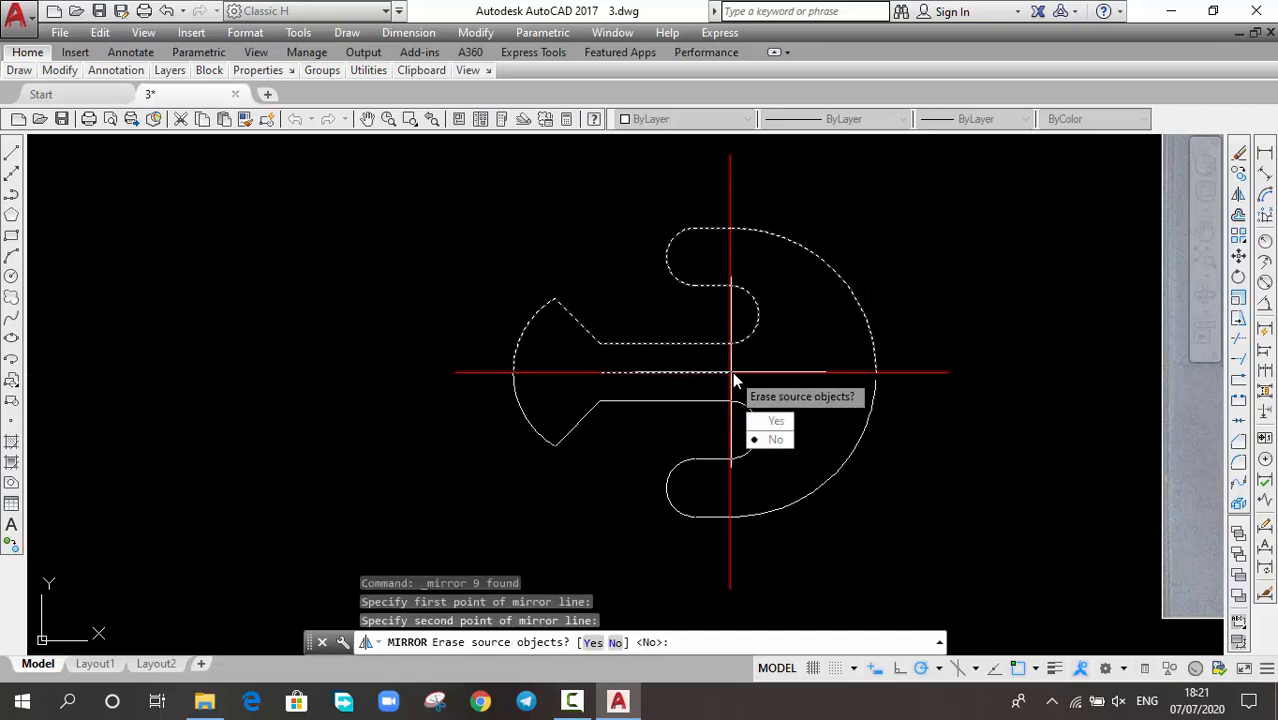
key(Return)
key(Escape)
Erase the white helper line lying on the horizontal centre line between the neck's left end and the vertical centre line.
click(636, 370)
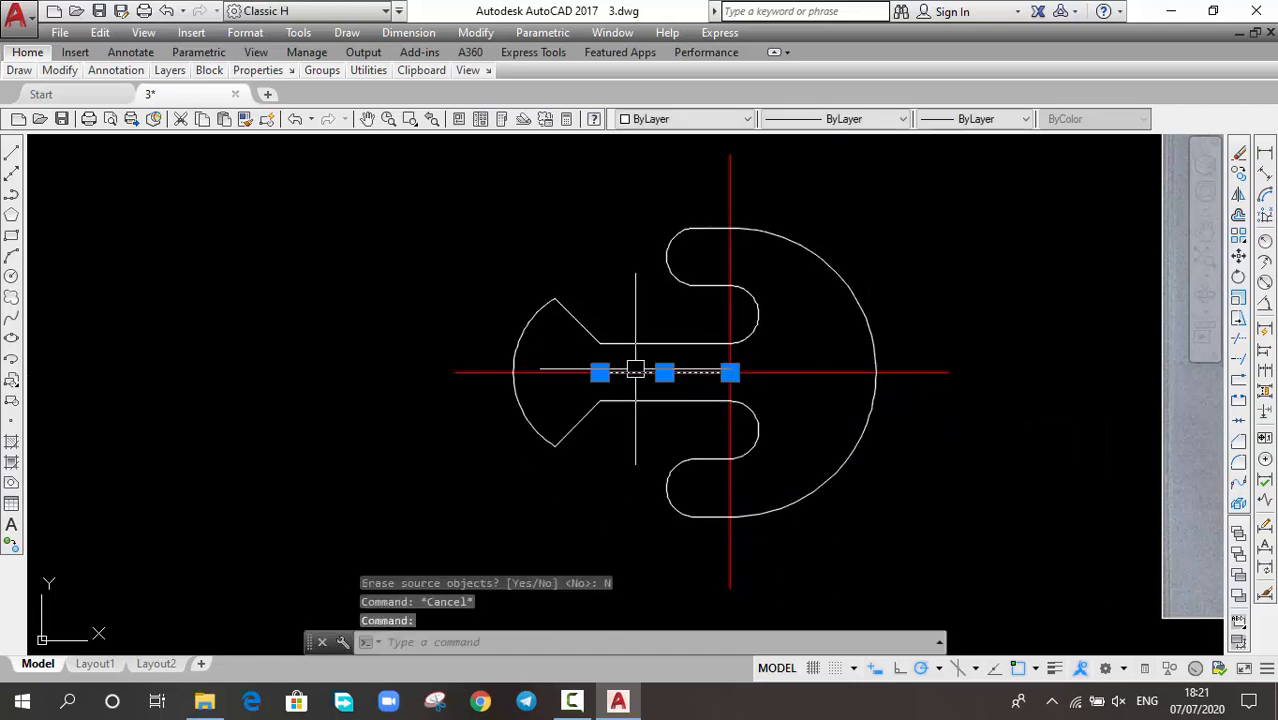
key(Return)
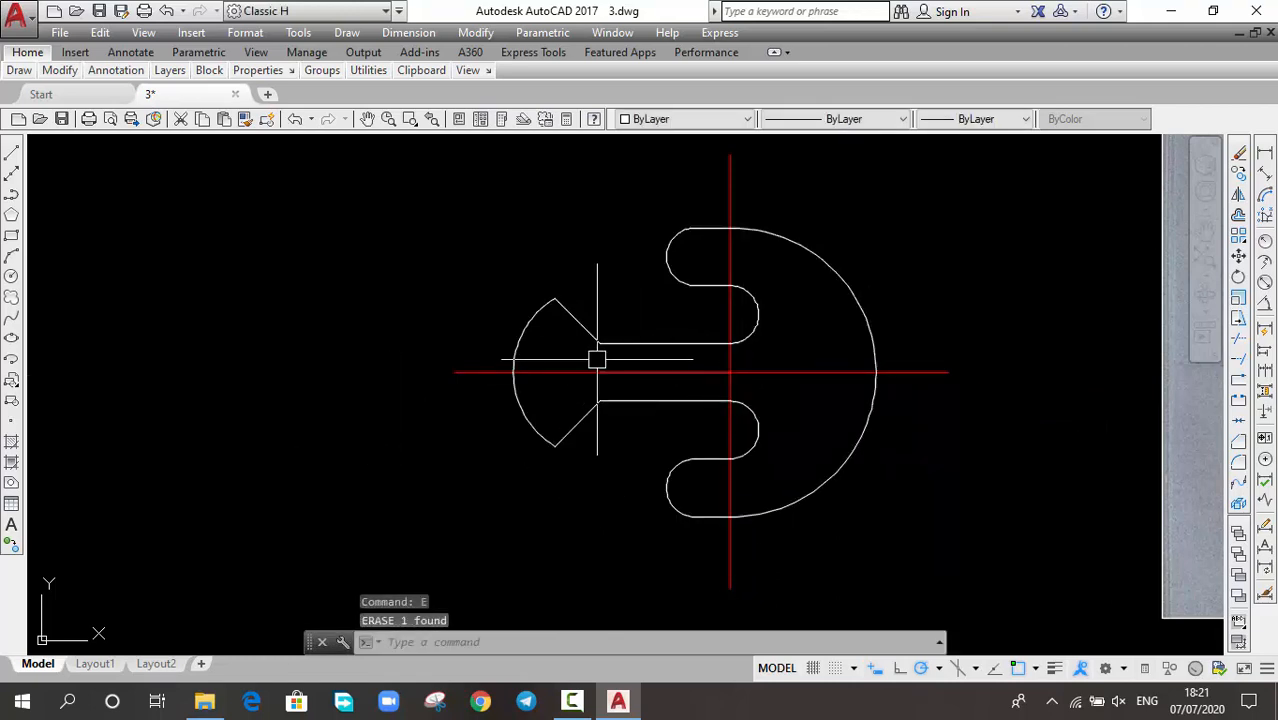
Add an angular dimension between the upper angled line and the upper neck line to check the angle.
scroll(597, 360, up, 4)
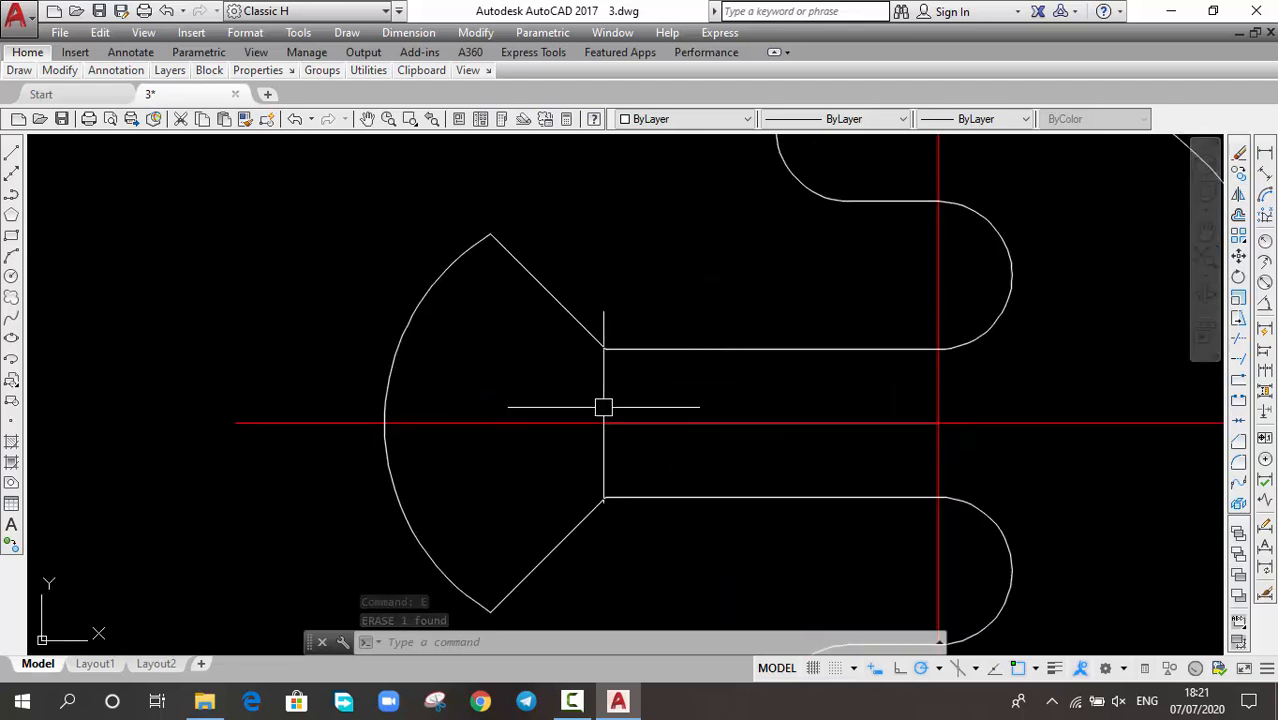
click(1265, 310)
click(552, 297)
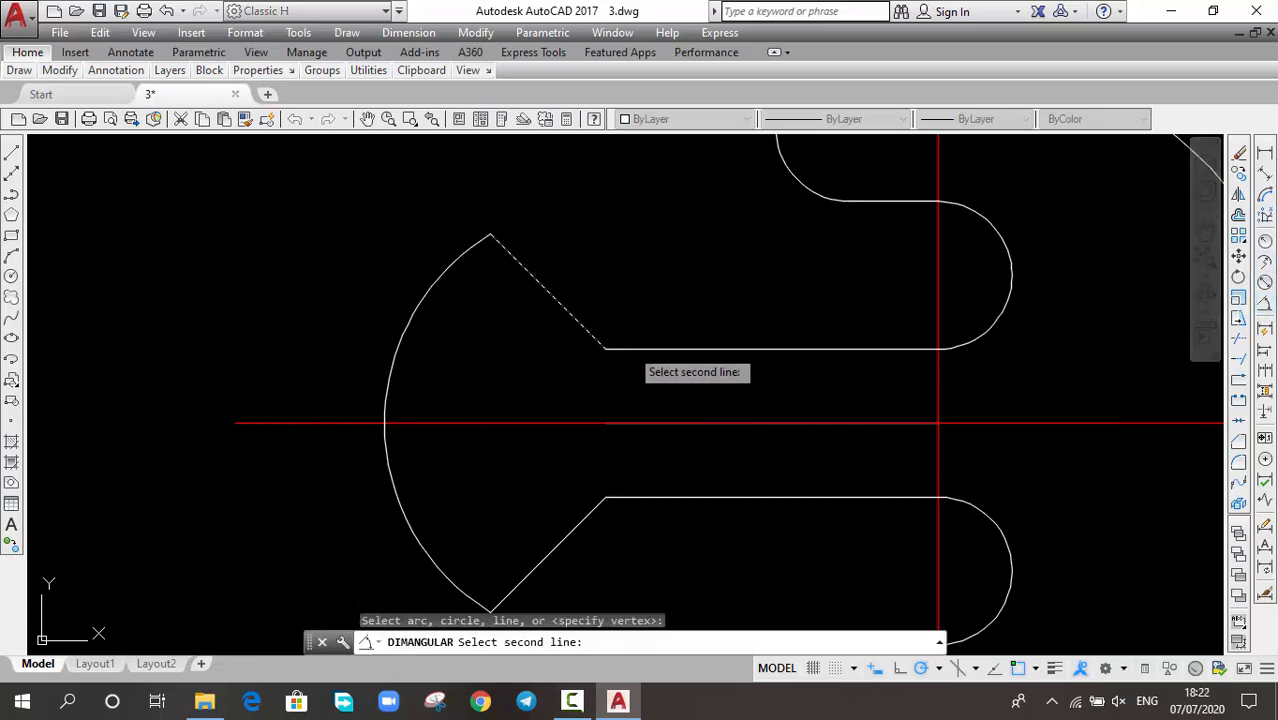
click(630, 349)
click(524, 325)
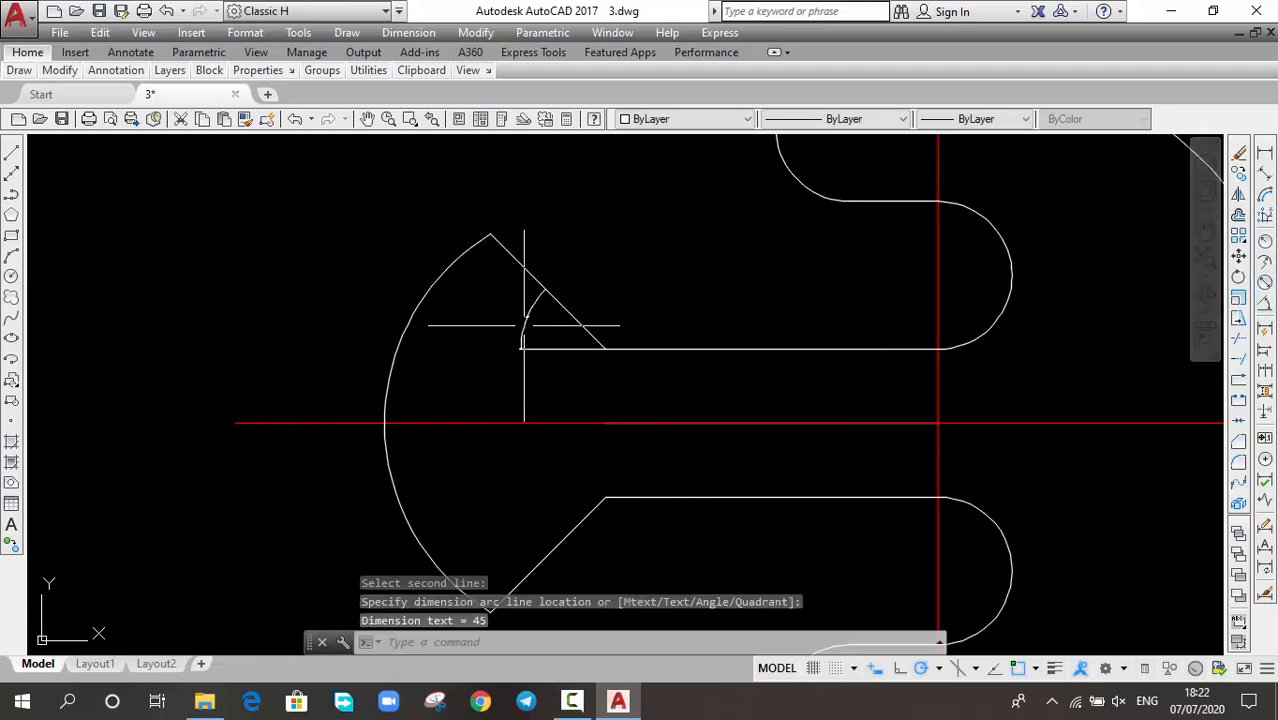
Read the angular dimension at the upper angled line, erase it and return to the whole profile.
scroll(524, 325, up, 6)
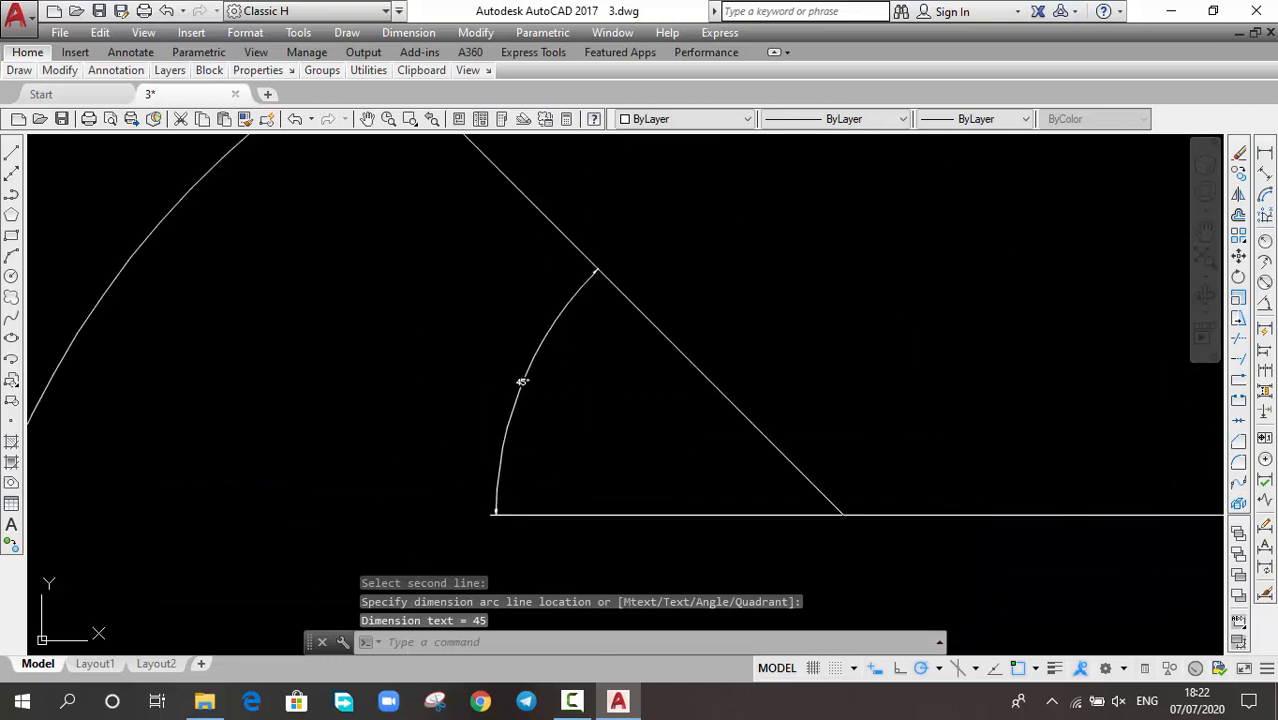
click(522, 381)
text(e)
key(Return)
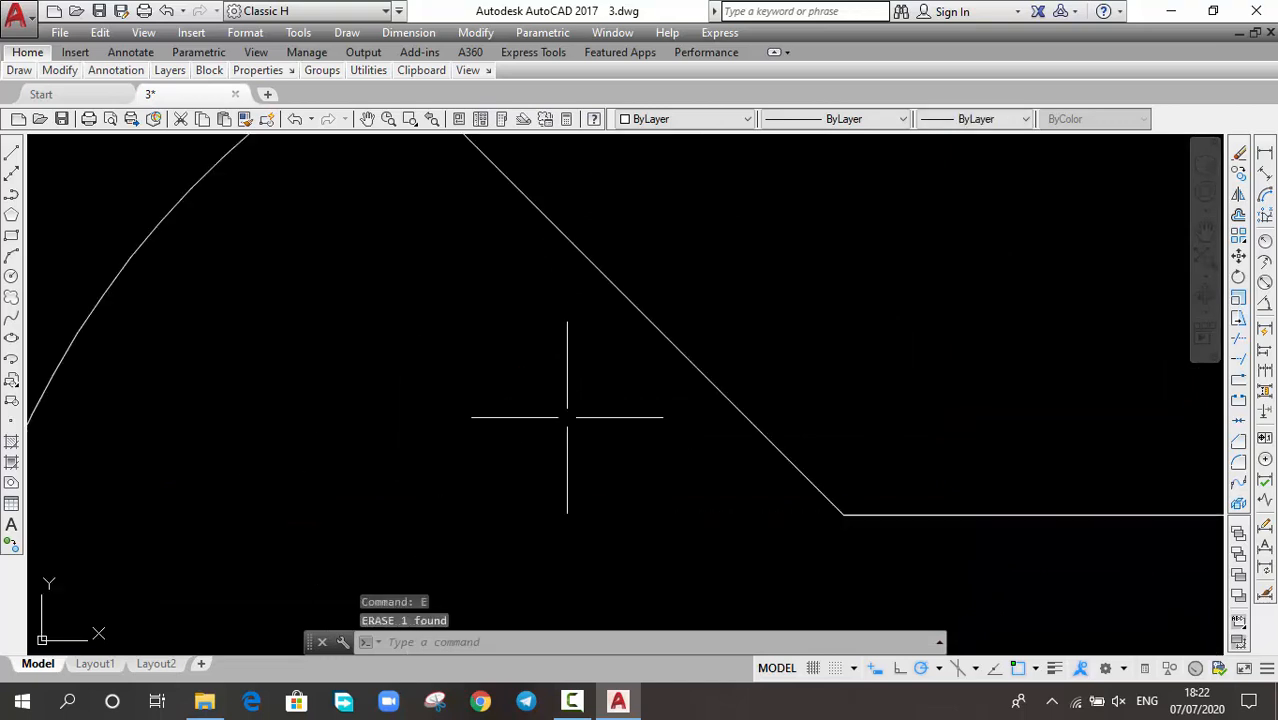
scroll(570, 423, down, 5)
scroll(722, 390, down, 2)
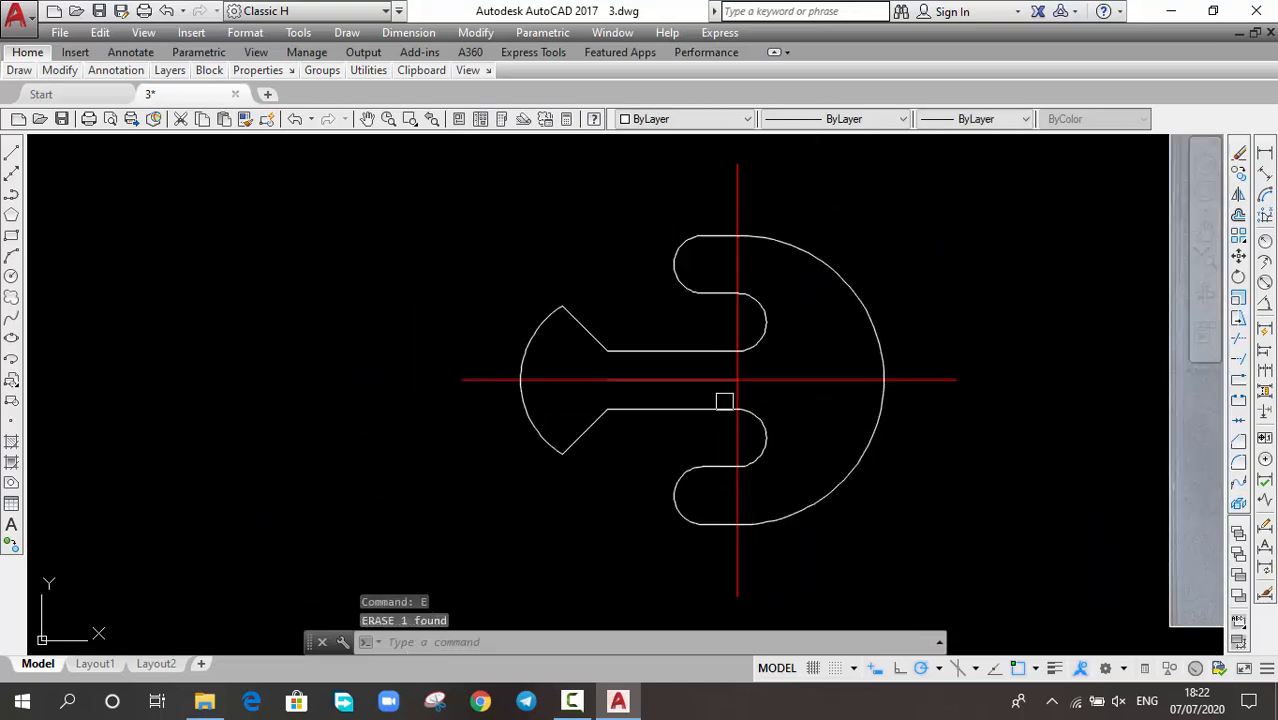